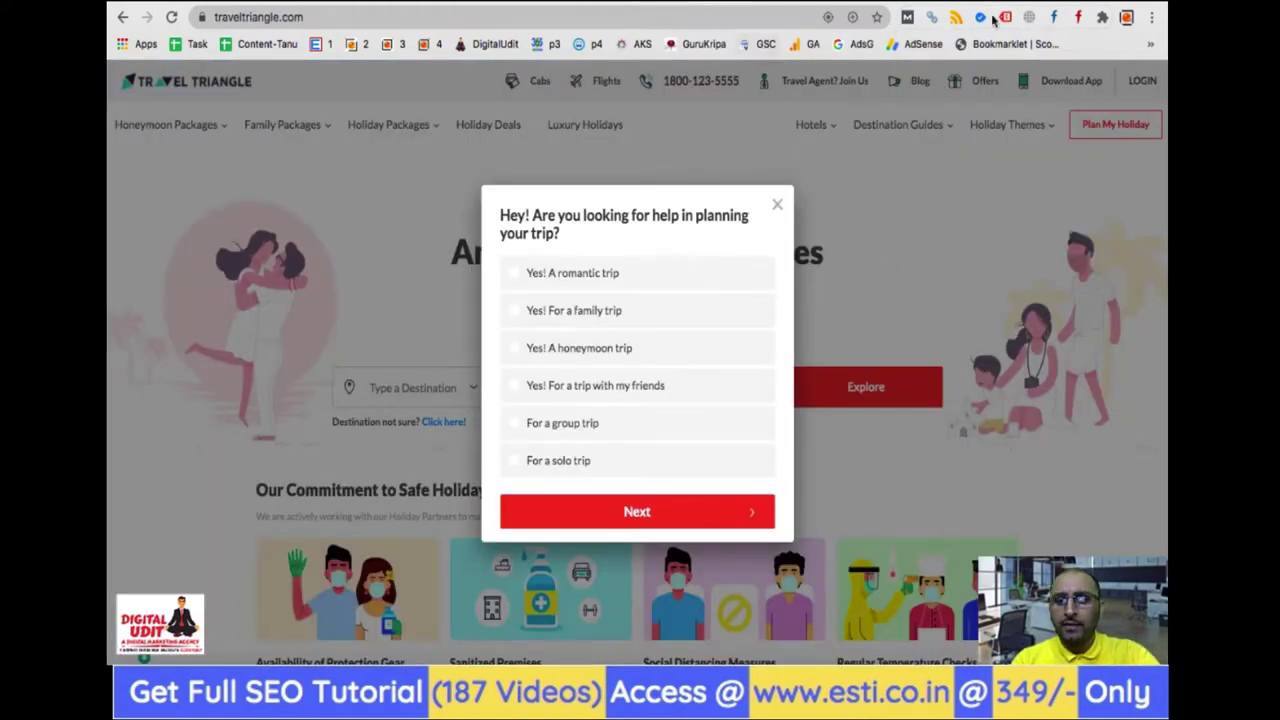
Examine the tags installed on the Travel Triangle home page with Google Tag Assistant.
left_click(1006, 17)
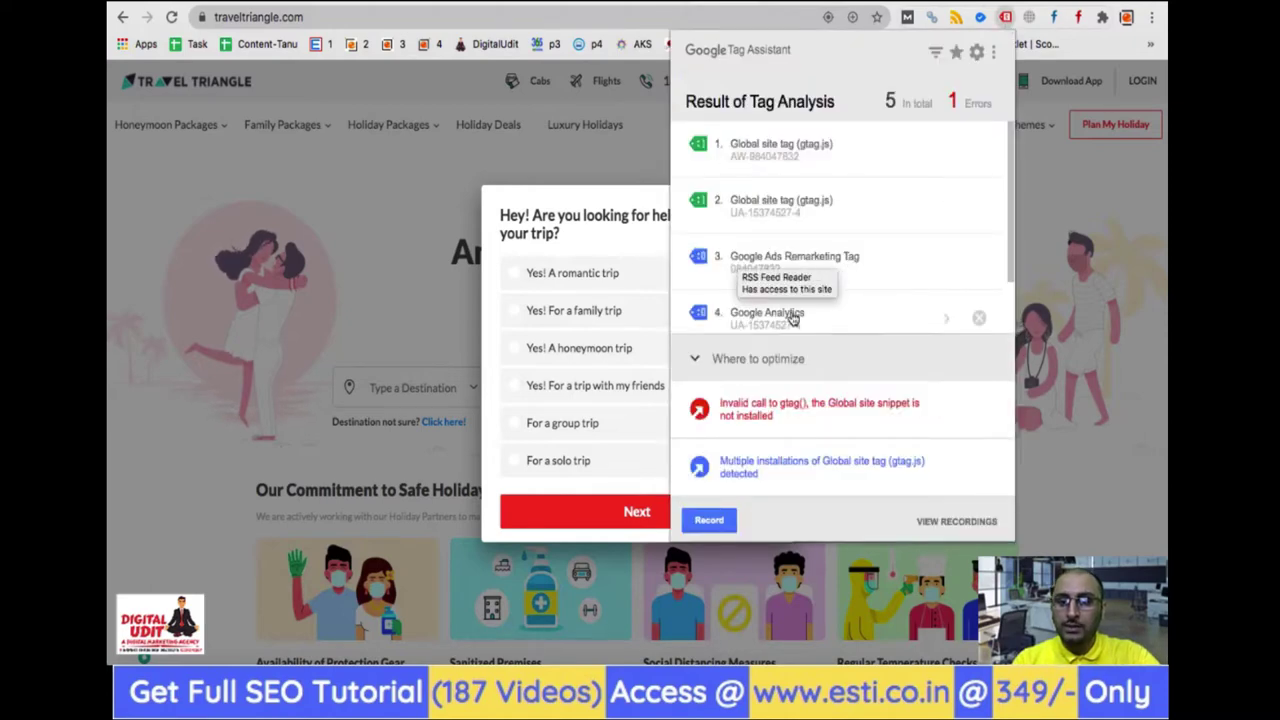
scroll(795, 295, "down", 1)
scroll(800, 300, "up", 1)
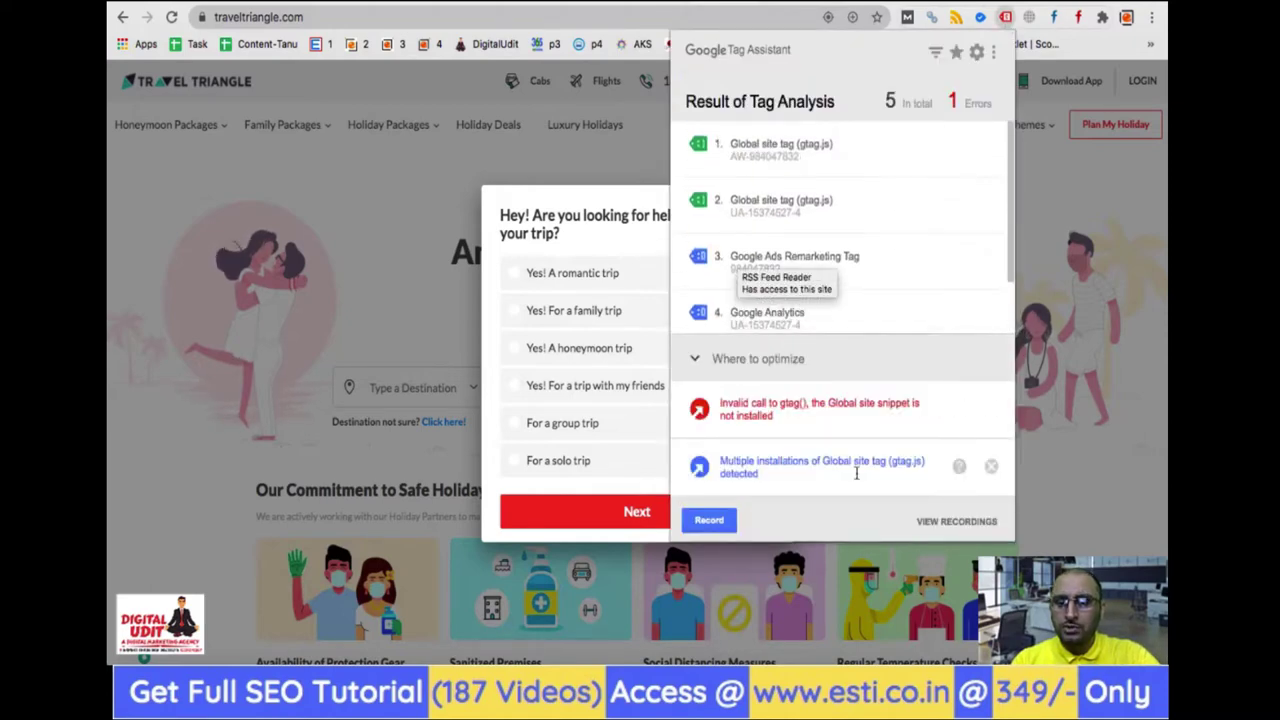
key("Escape")
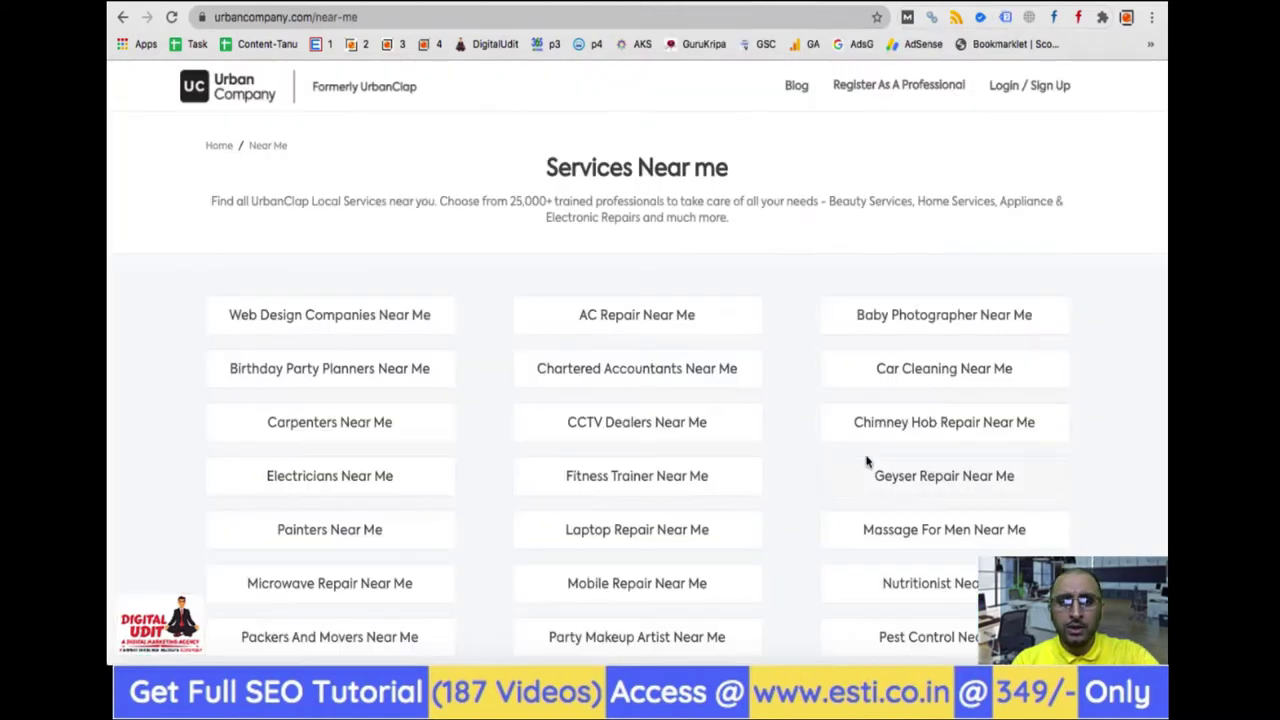
Check the tags on the Urban Company, 99acres, CarDekho, Cashify, Ferns N Petals and Zoomcar sites with Google Tag Assistant.
left_click(1005, 17)
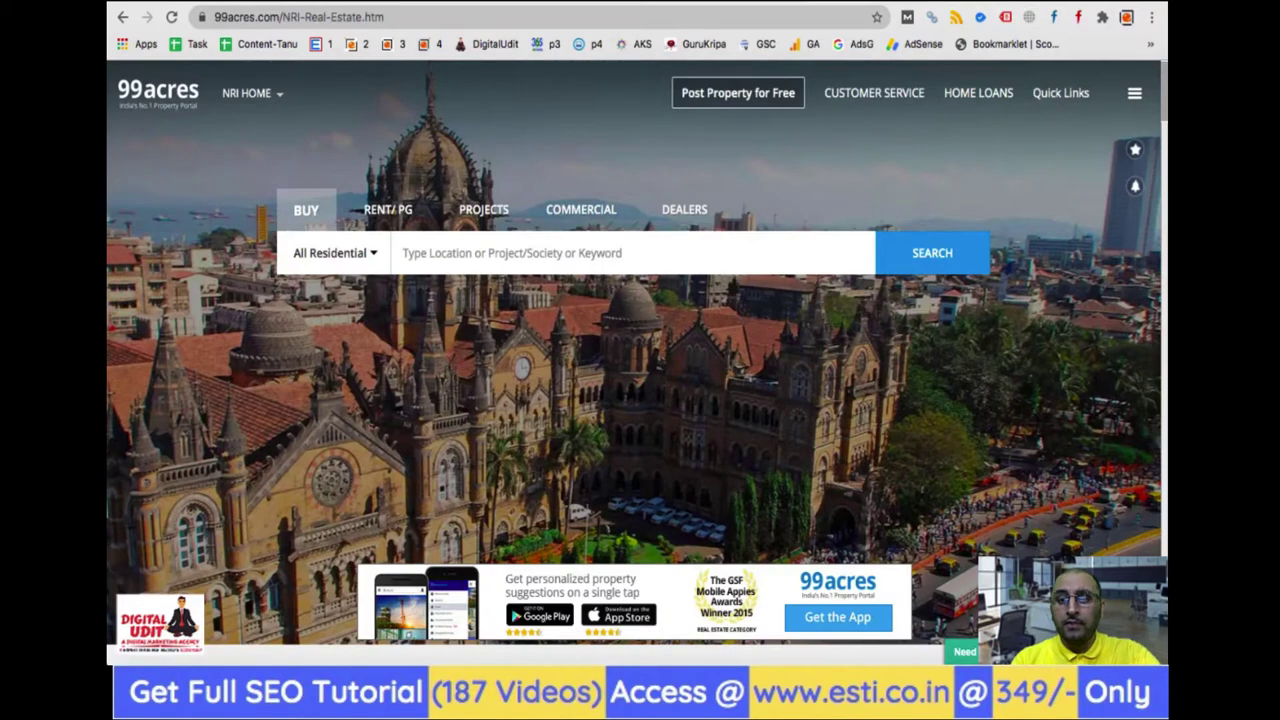
left_click(1005, 17)
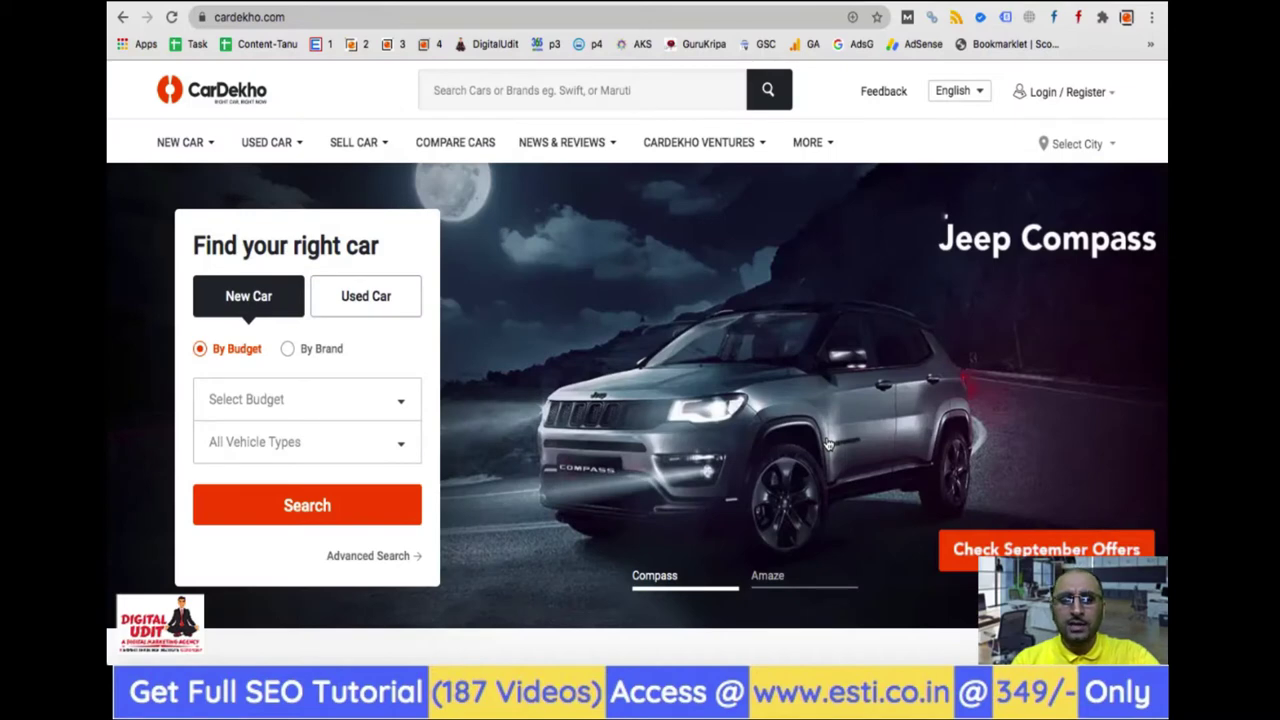
left_click(1005, 17)
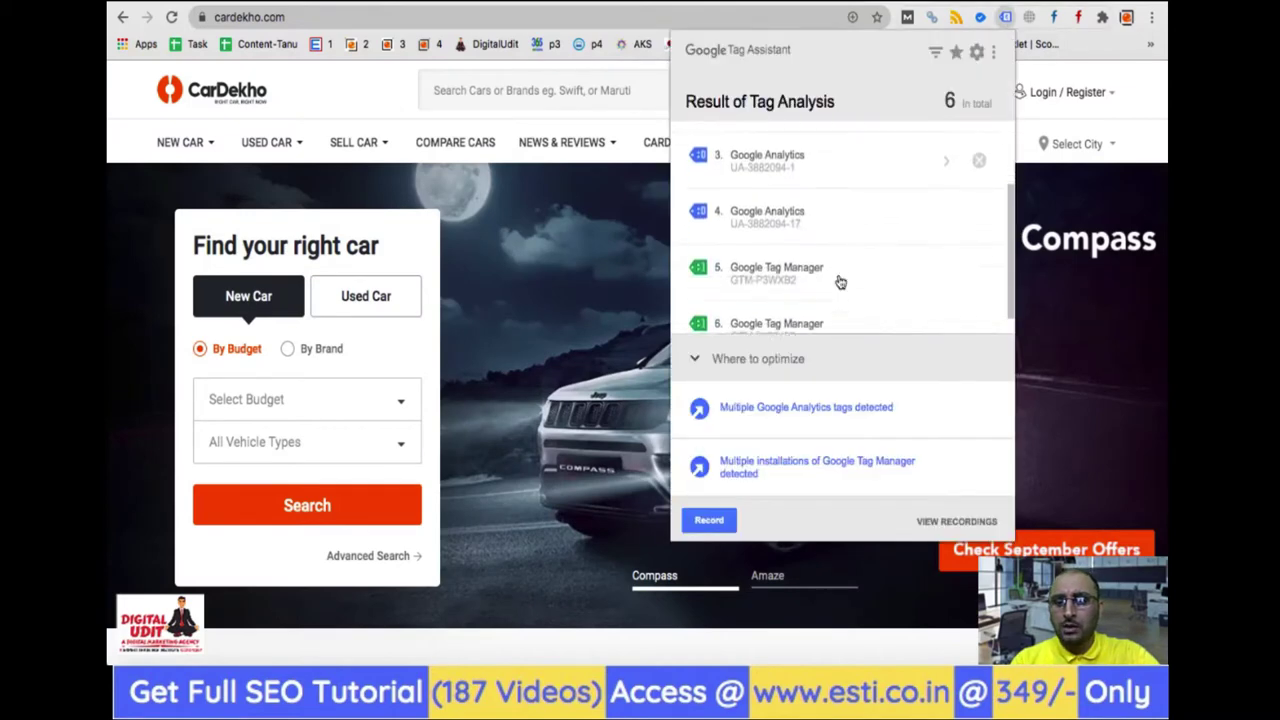
scroll(840, 283, "down", 1)
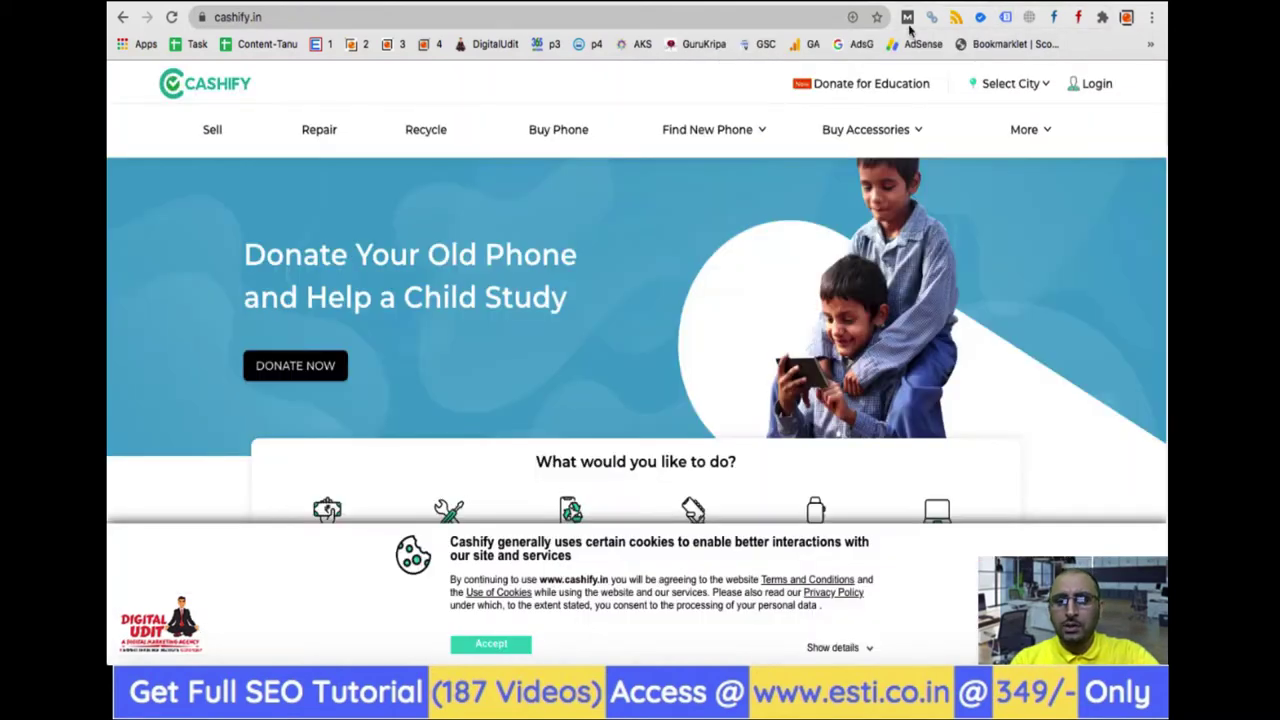
left_click(1006, 17)
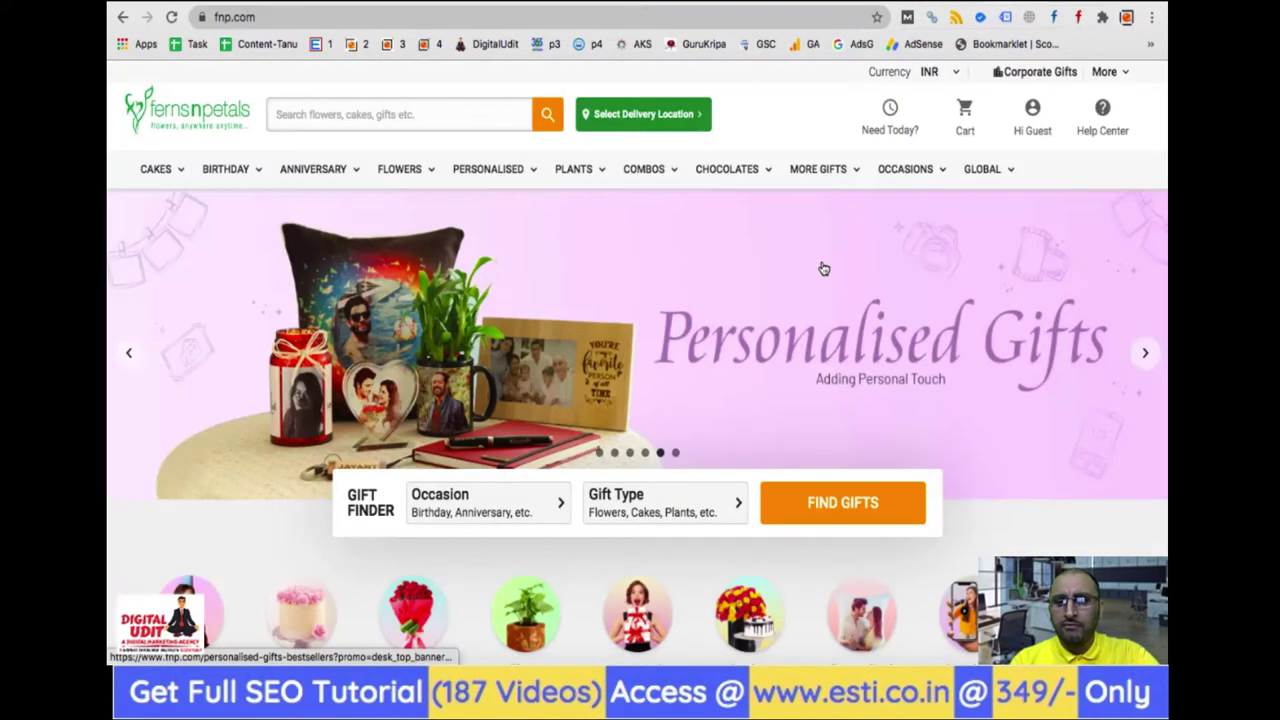
left_click(1005, 17)
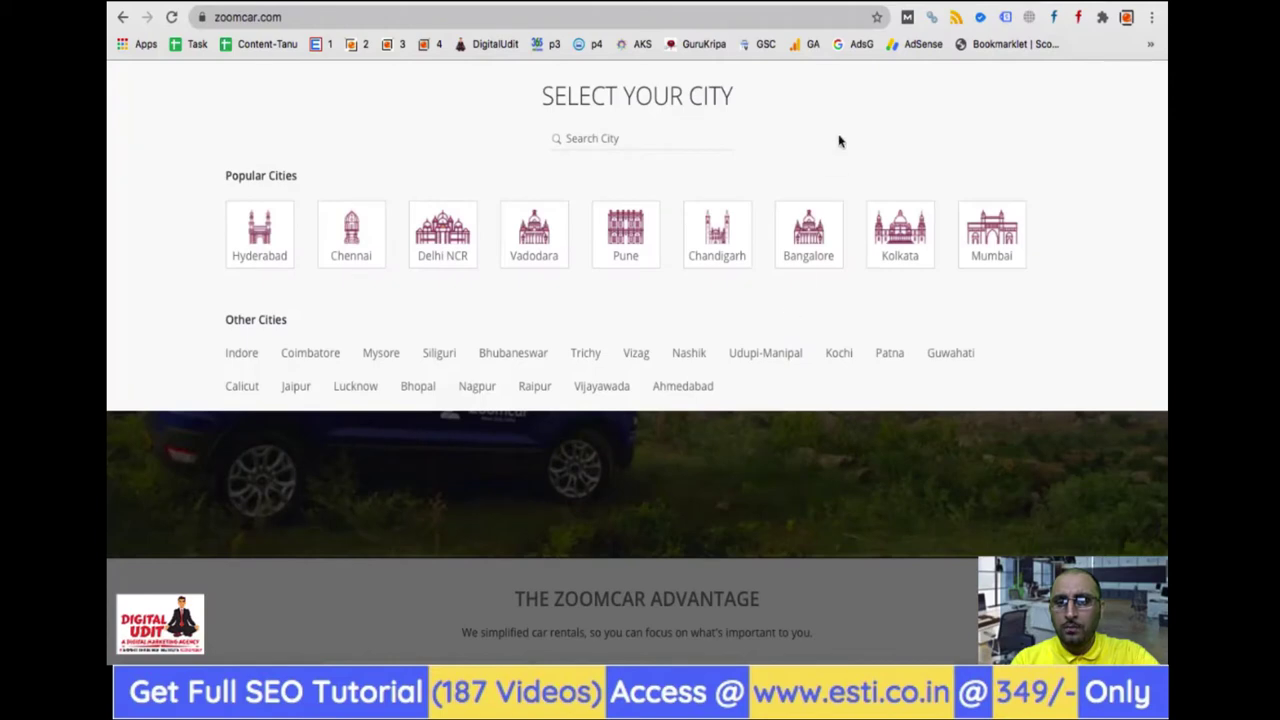
left_click(1005, 17)
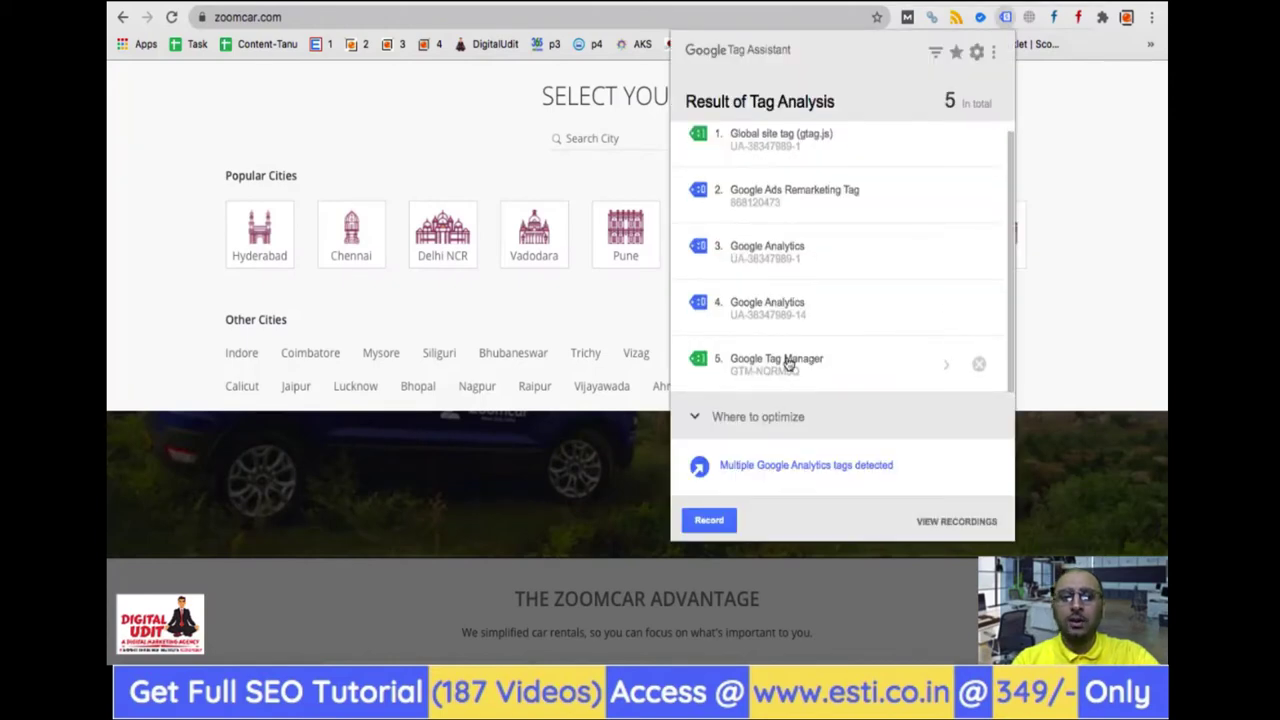
Sign in to Google Tag Manager and start a new account named Digital Udit with India as its country.
left_click(560, 144)
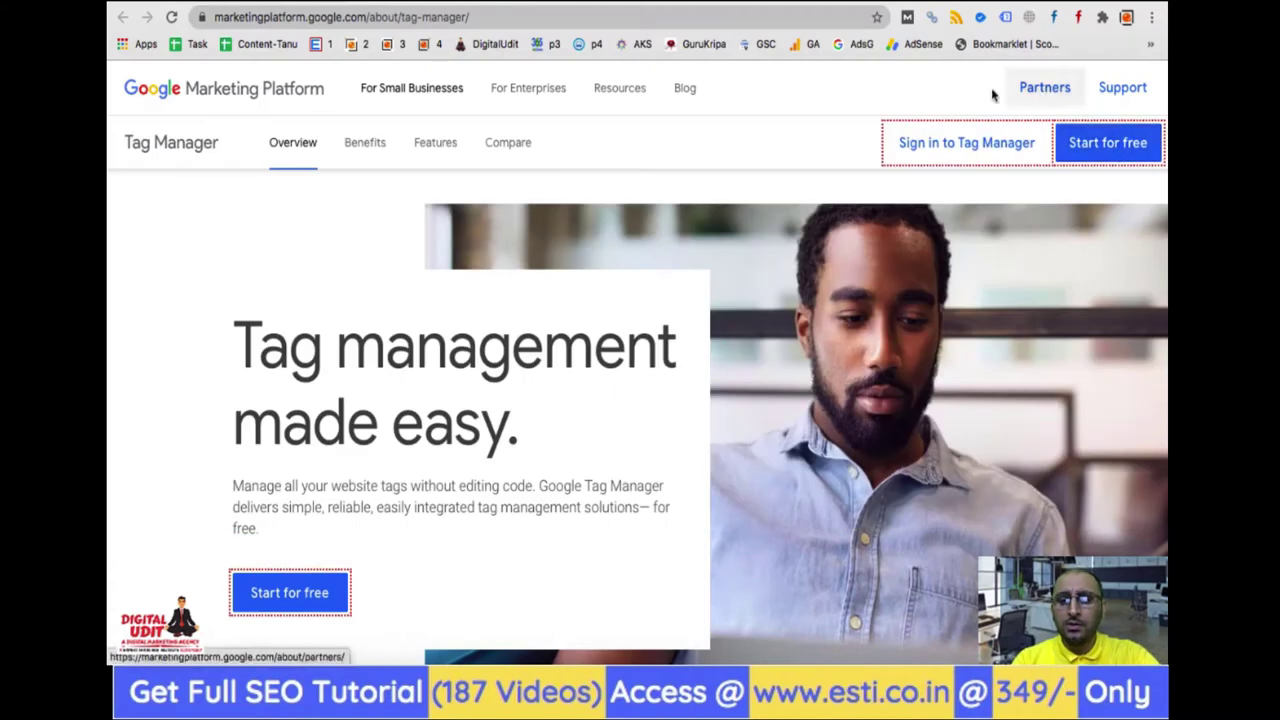
left_click(943, 150)
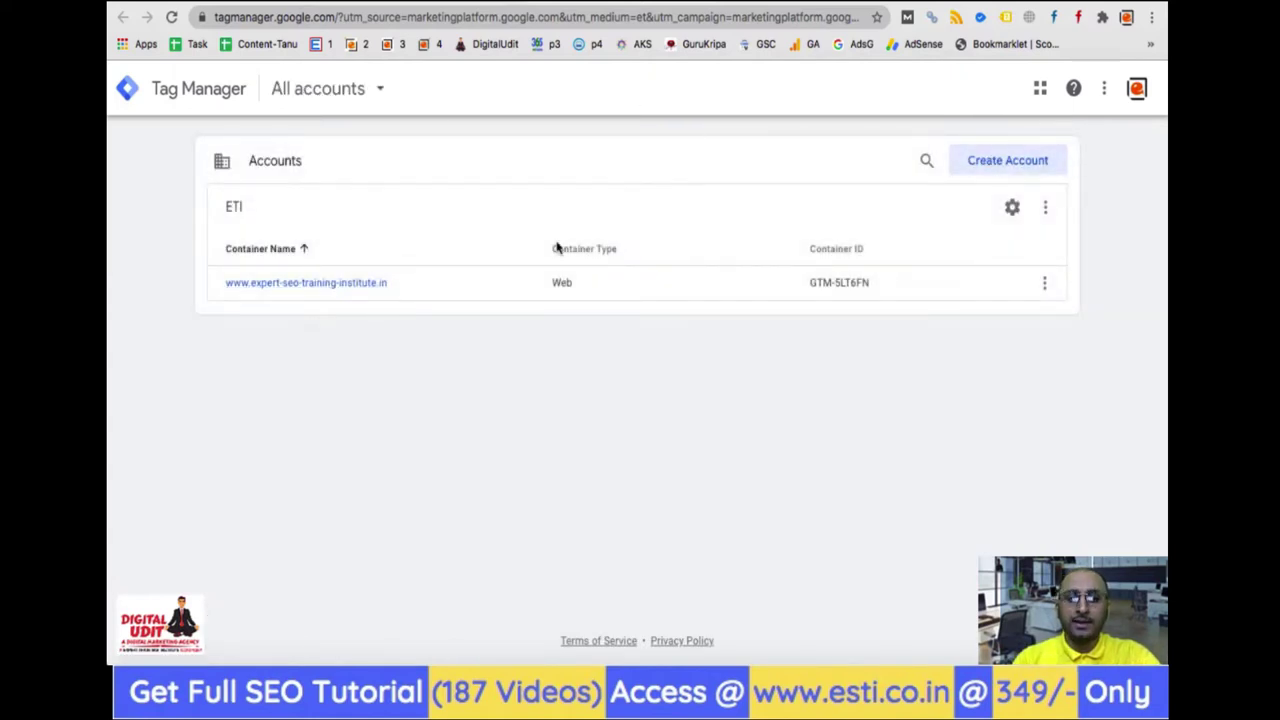
left_click(986, 161)
left_click(329, 333)
type("Digital Udit")
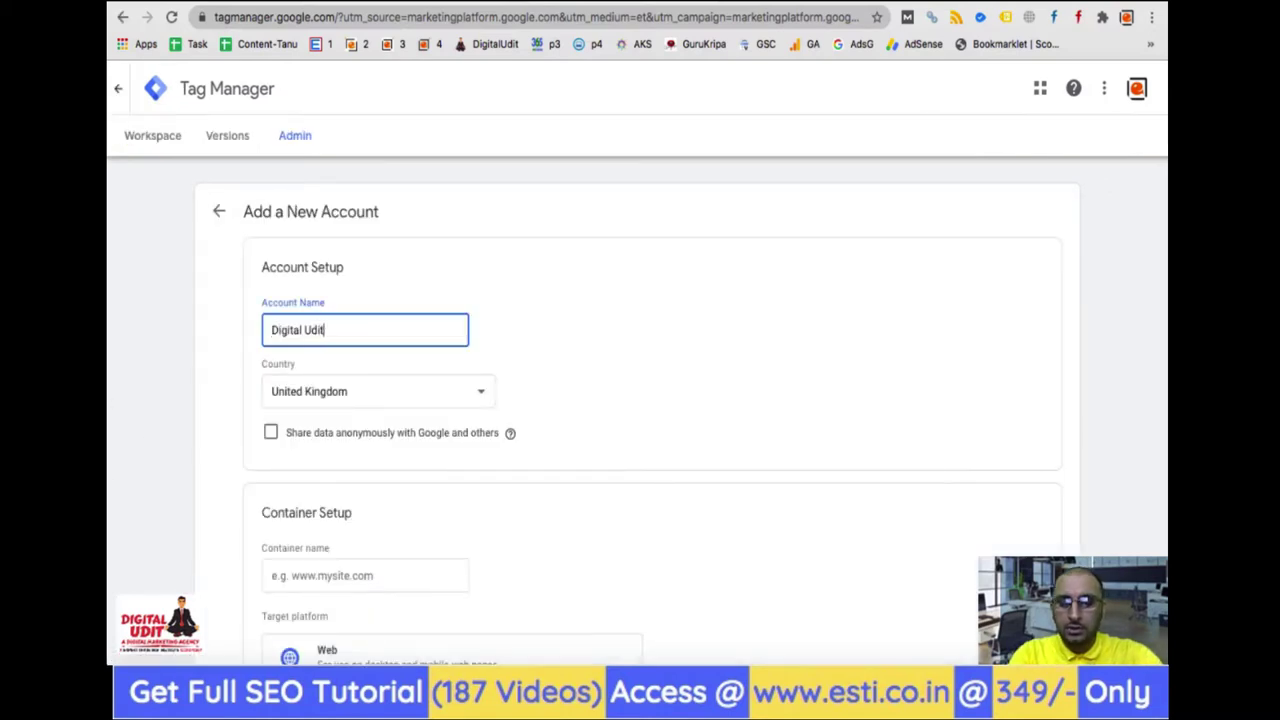
left_click(358, 393)
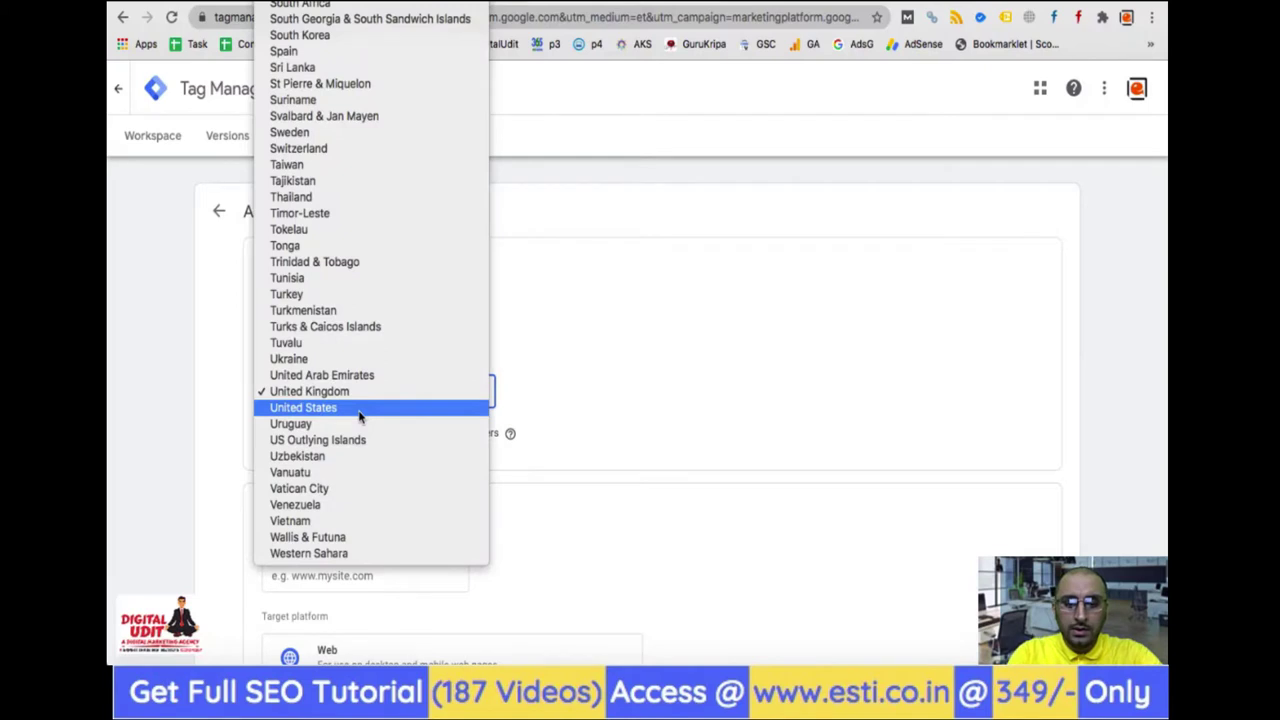
type("ind")
key("Return")
scroll(557, 400, "down", 3)
left_click(330, 311)
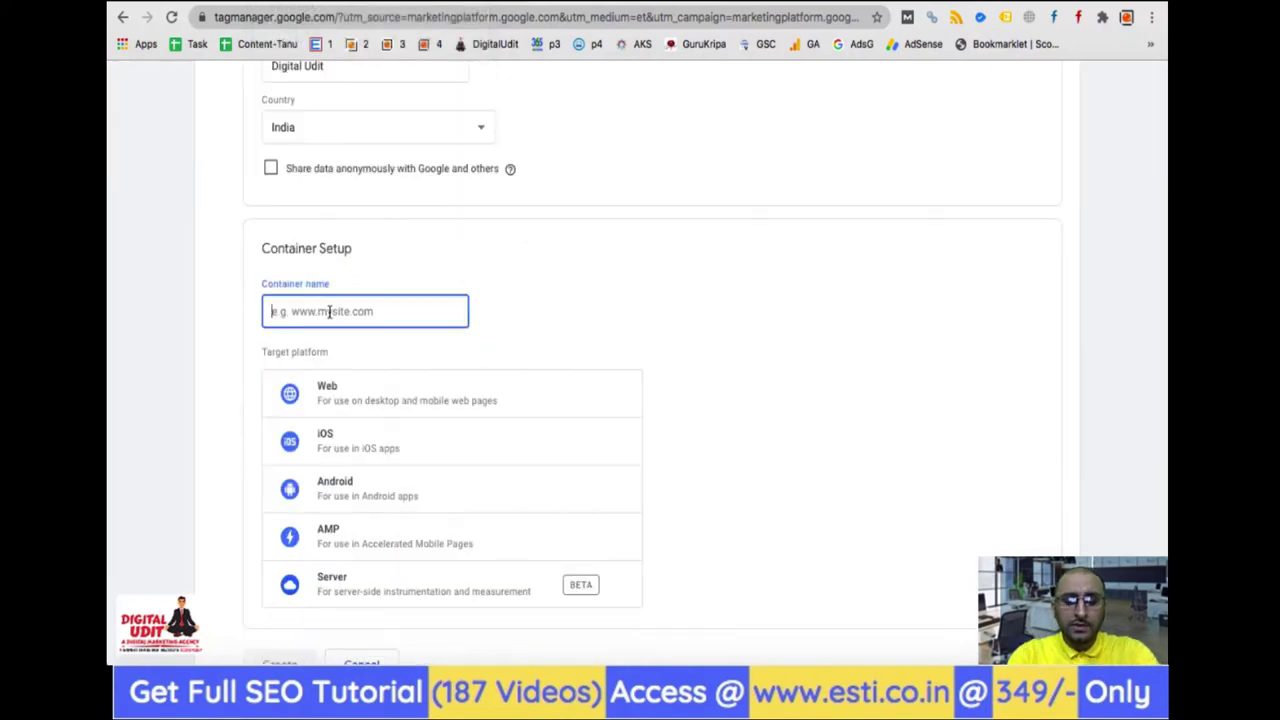
type("www")
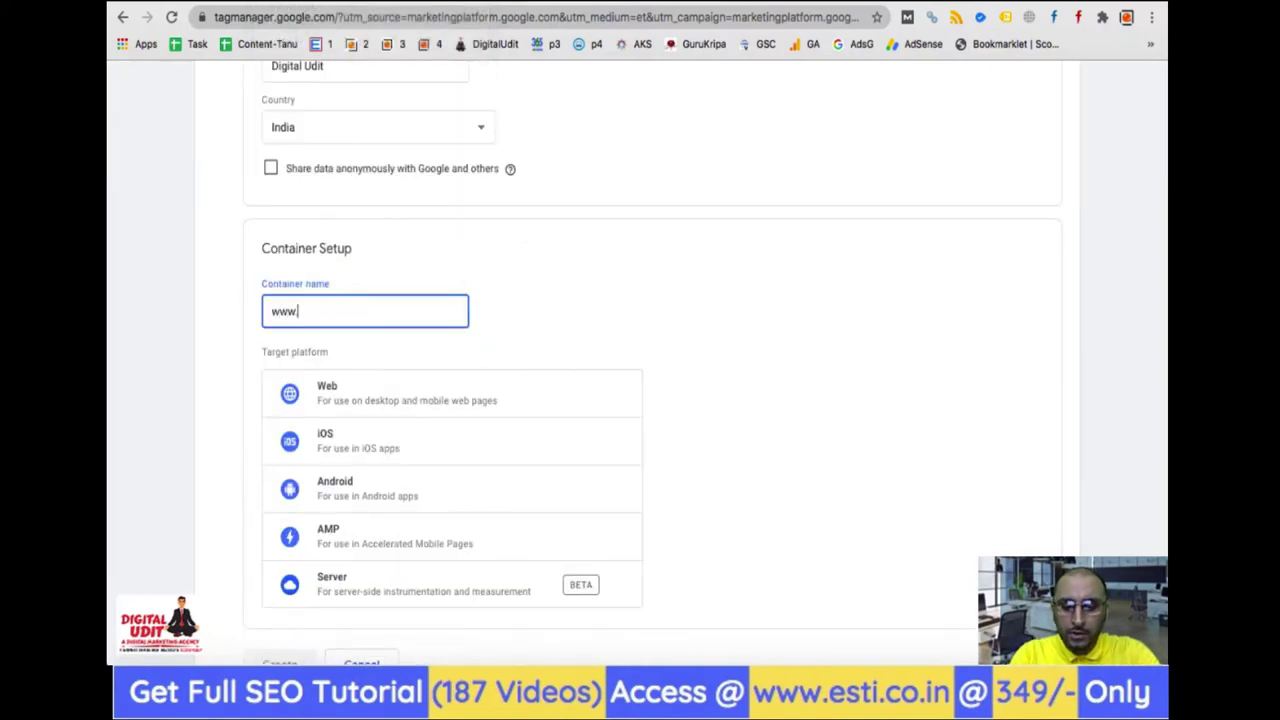
type(".digitaludit.com")
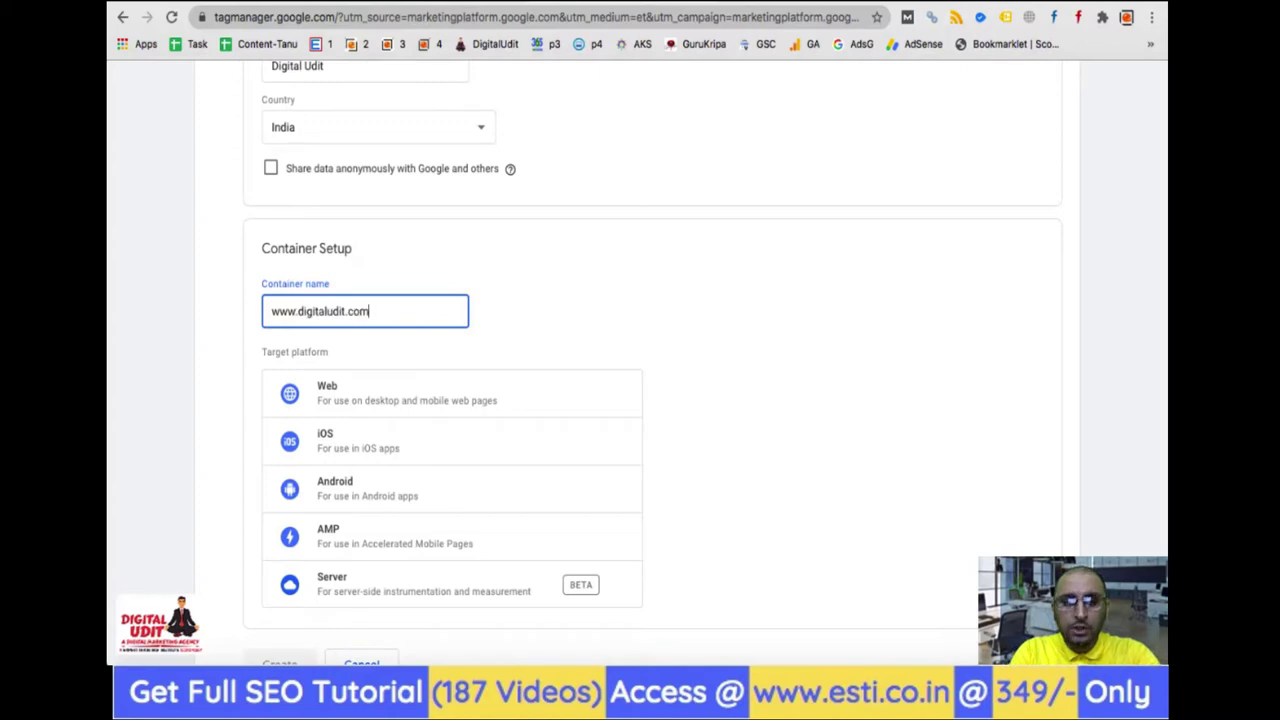
left_click(389, 400)
scroll(280, 585, "down", 2)
left_click(281, 583)
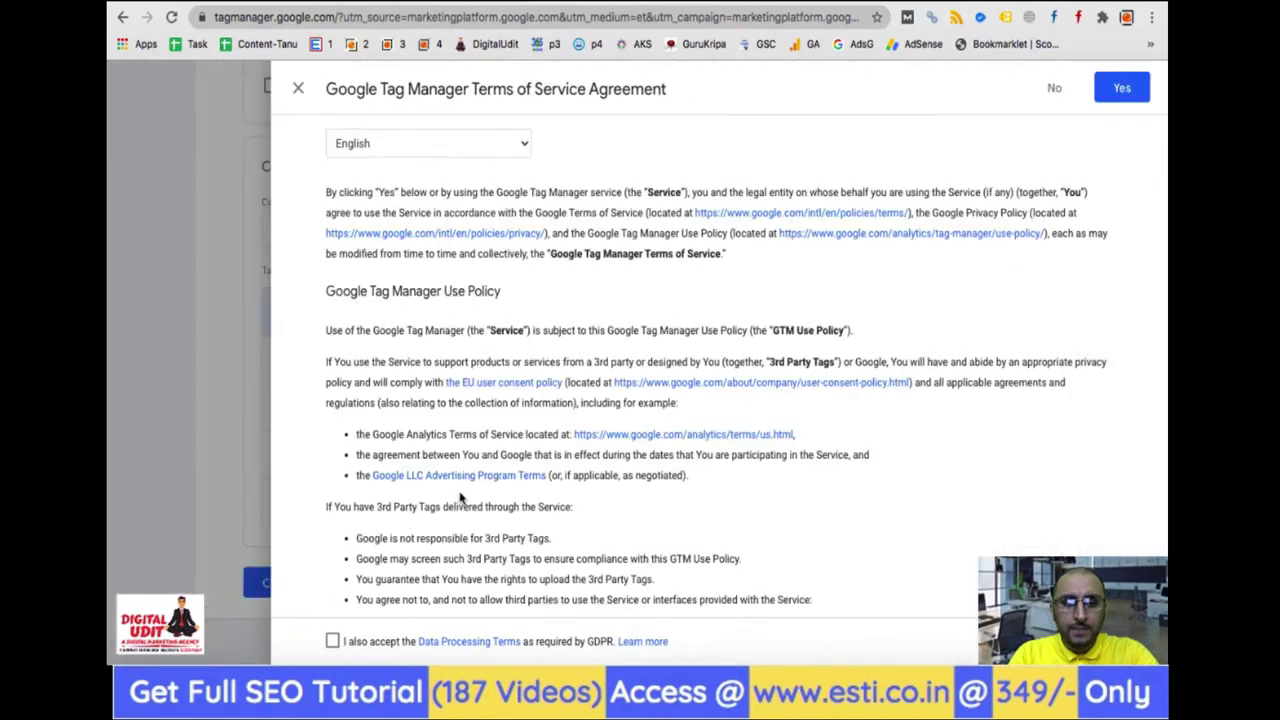
scroll(330, 640, "down", 5)
left_click(1115, 90)
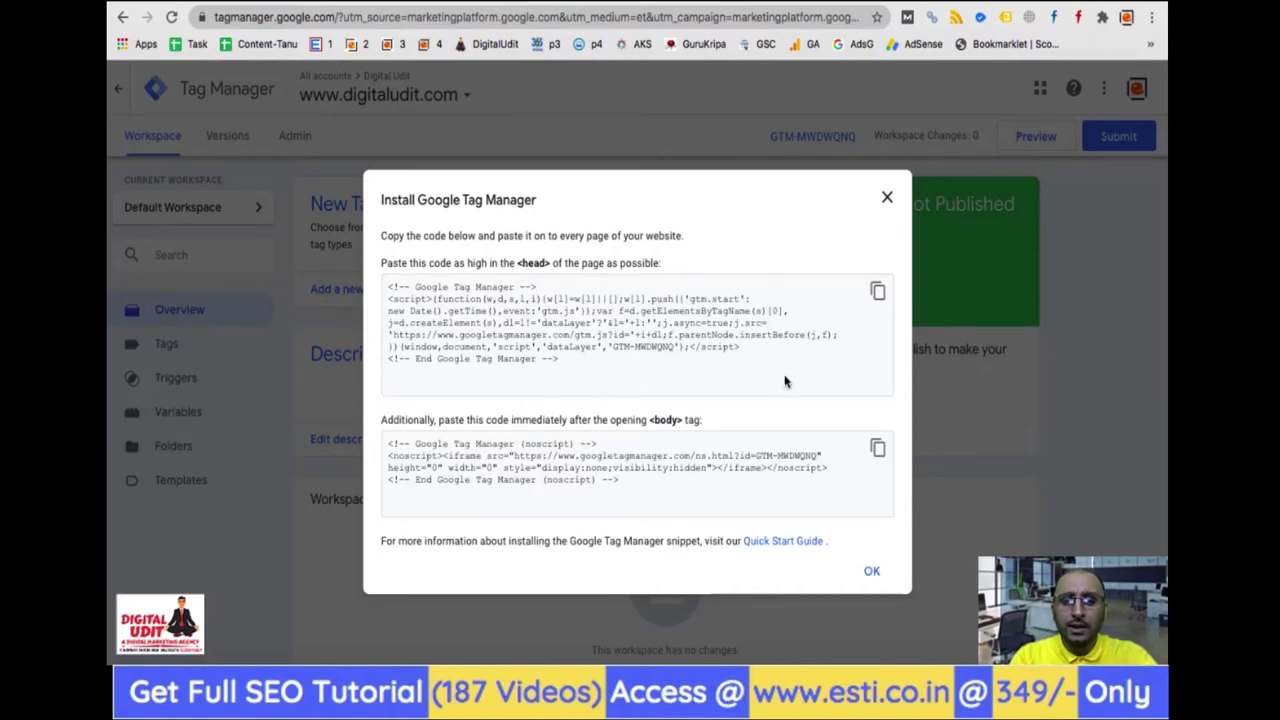
Copy the Google Tag Manager installation code meant for the page's <head>.
left_click(545, 323)
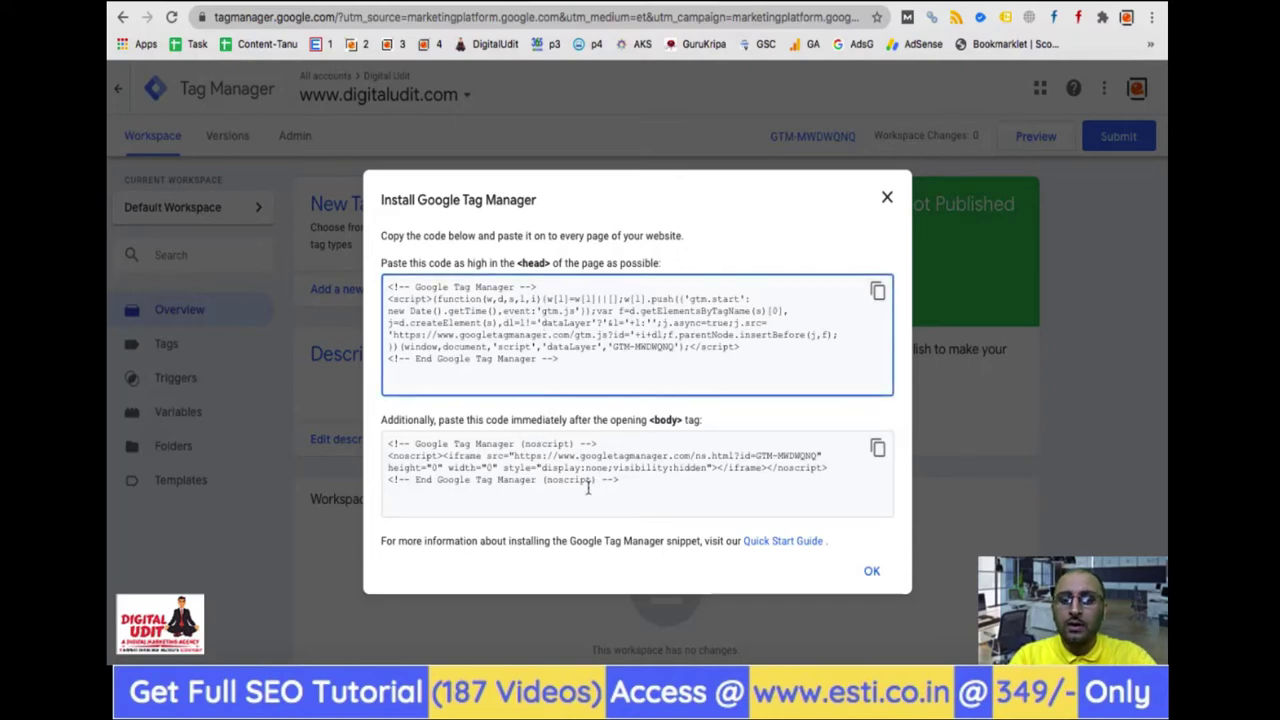
left_click_drag(563, 373, 365, 247)
key("super+c")
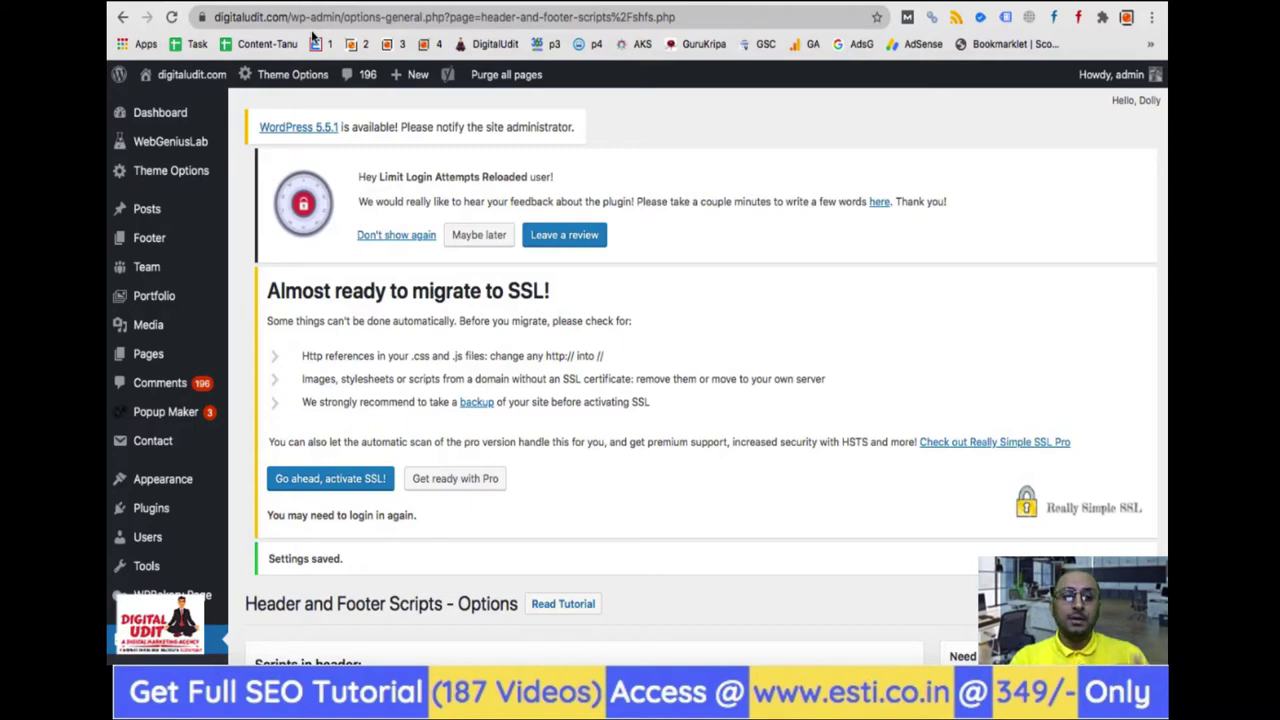
Switch to the digitaludit.com WordPress admin and open the Header and Footer Scripts settings.
scroll(131, 531, "down", 3)
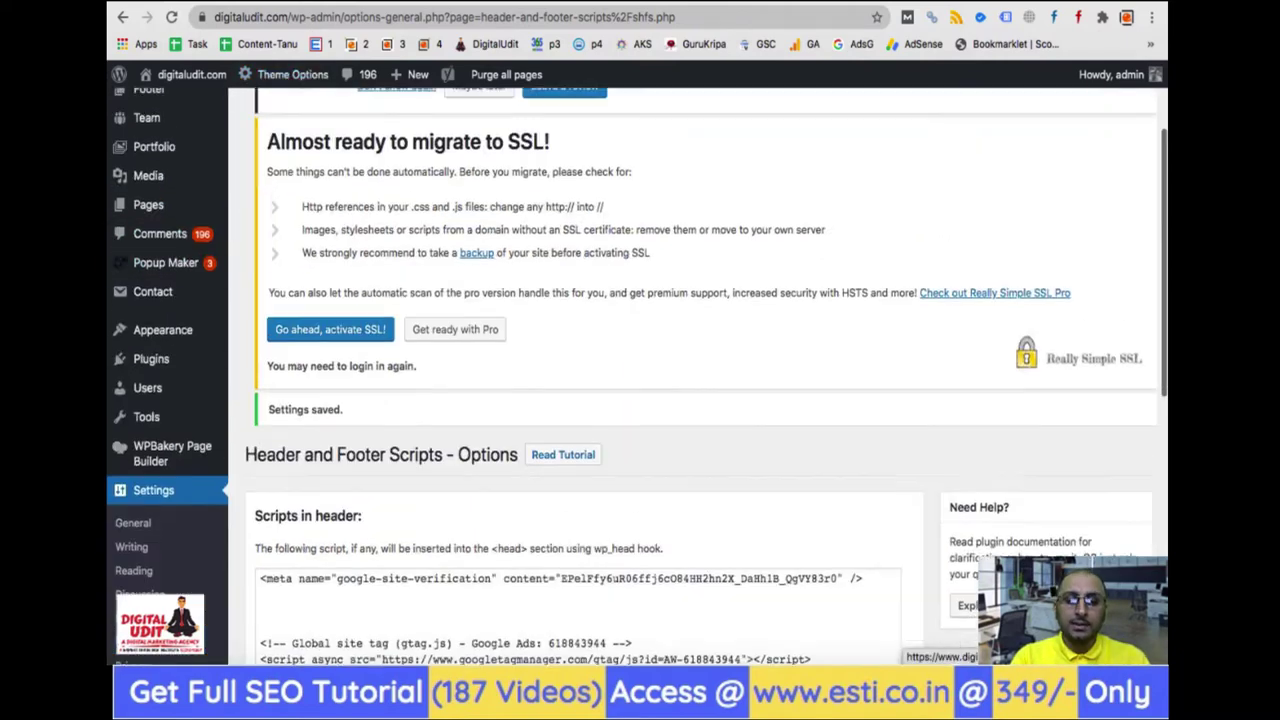
scroll(160, 600, "down", 5)
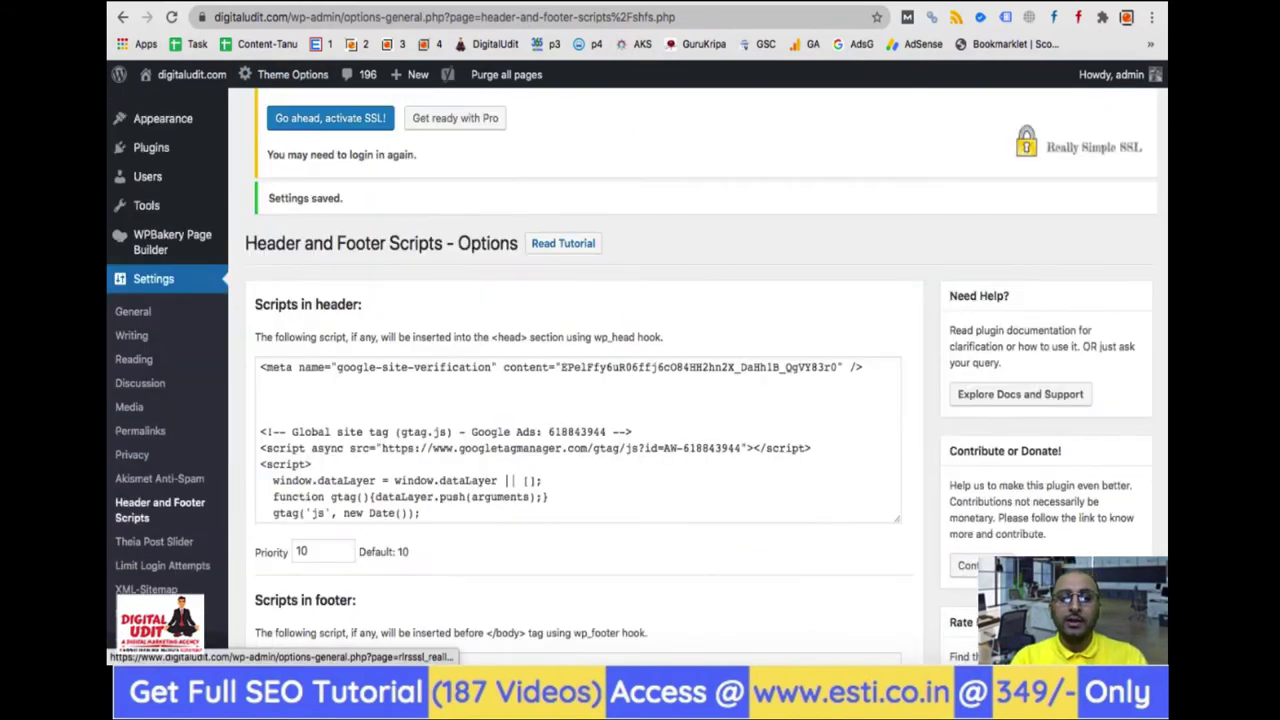
left_click(168, 507)
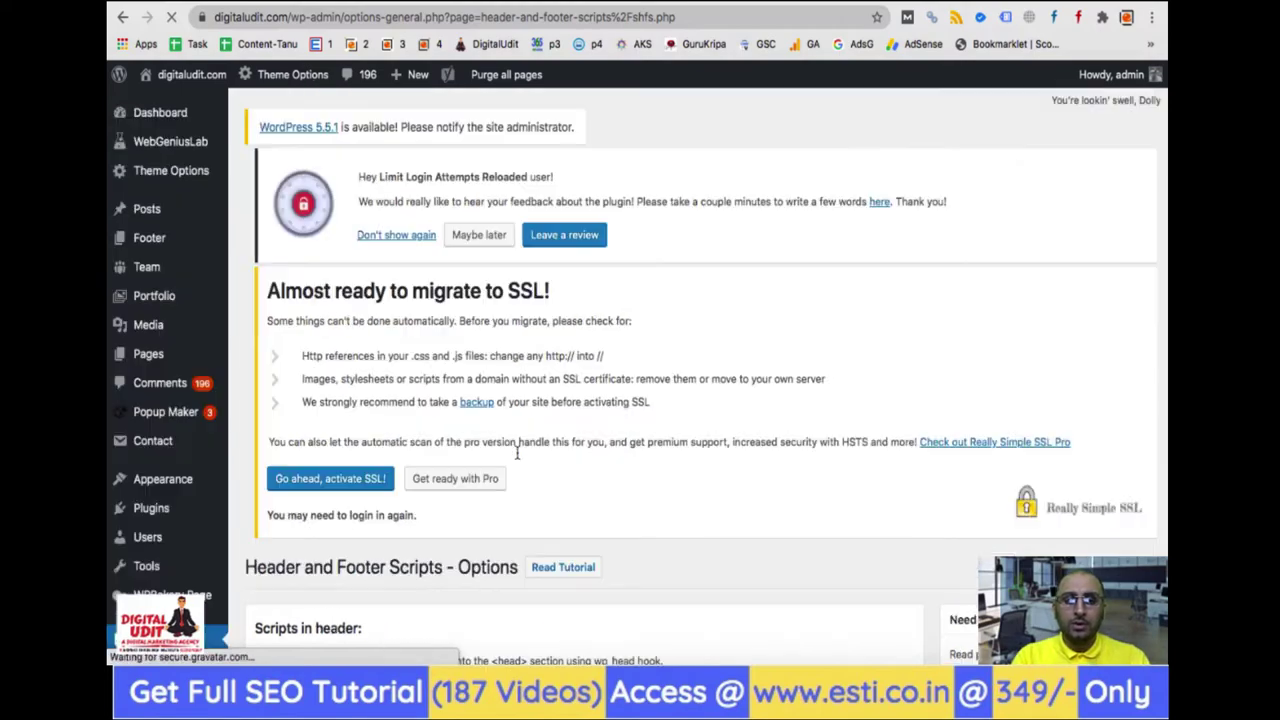
Review the existing header and footer scripts and where each is inserted relative to the <head> and </body> tags.
scroll(517, 453, "down", 8)
scroll(517, 453, "down", 2)
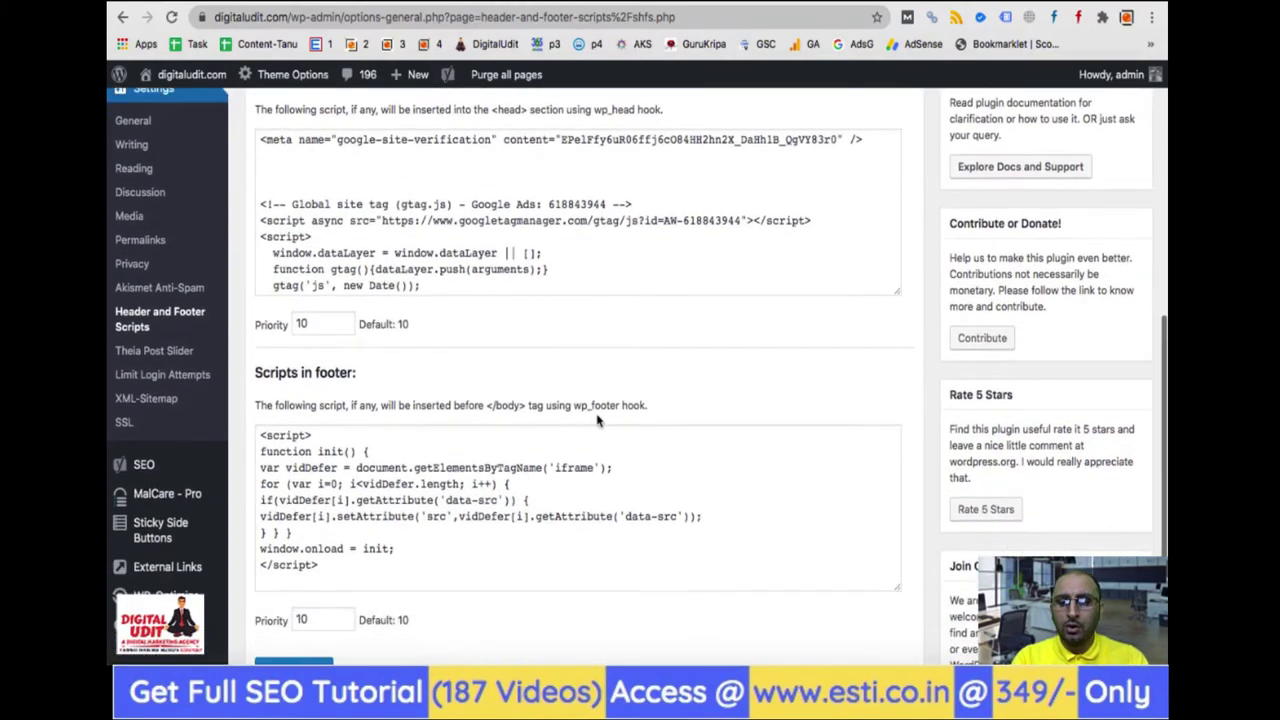
scroll(628, 540, "down", 3)
scroll(426, 408, "up", 3)
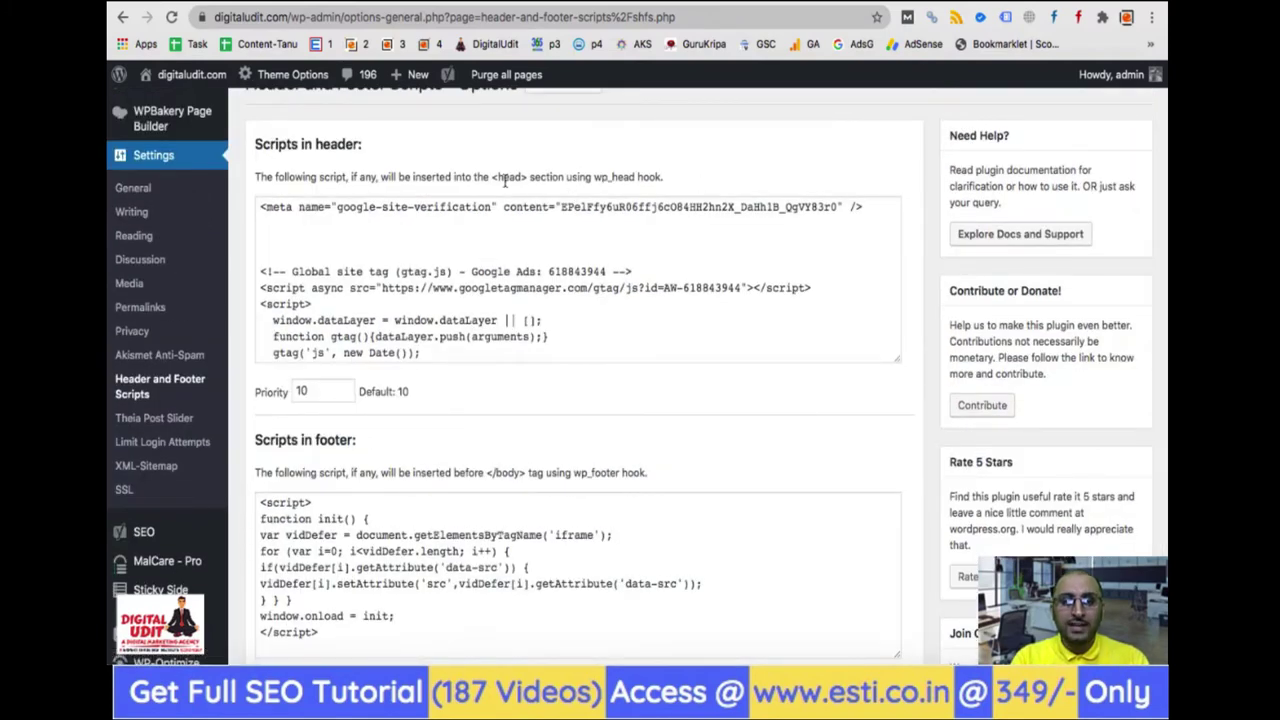
left_click_drag(491, 178, 546, 176)
scroll(520, 340, "down", 3)
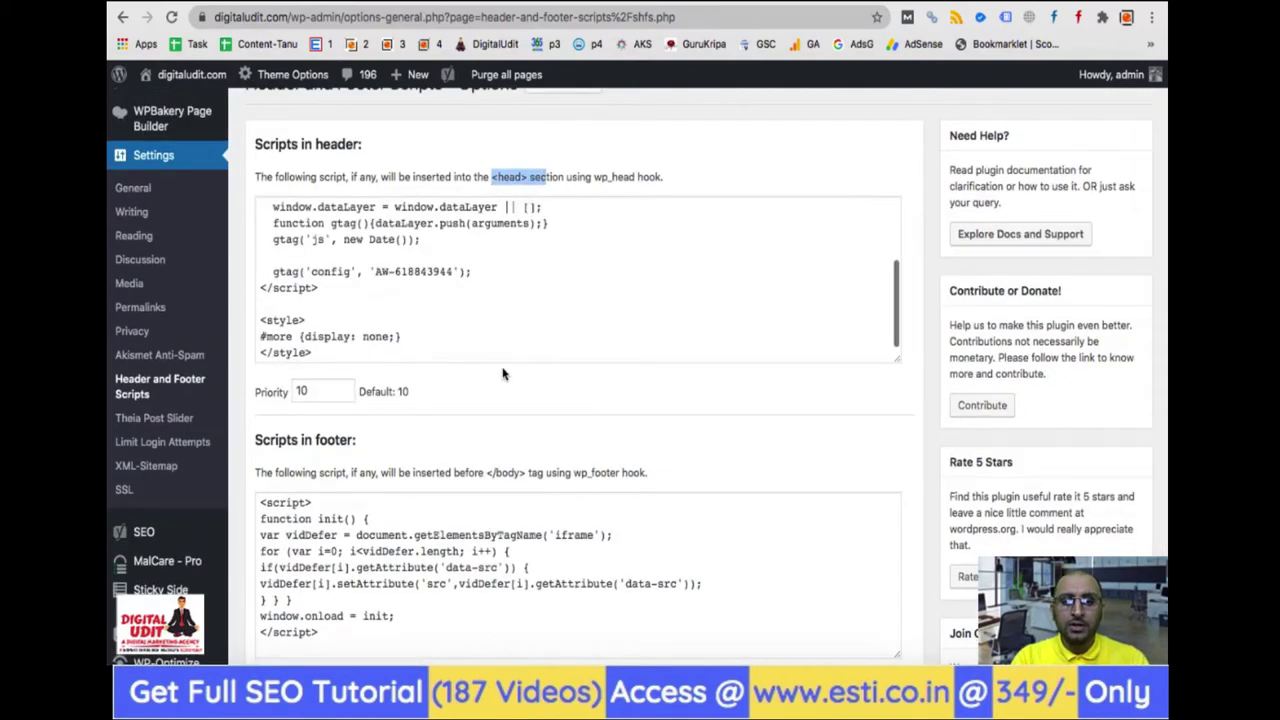
left_click_drag(487, 472, 548, 474)
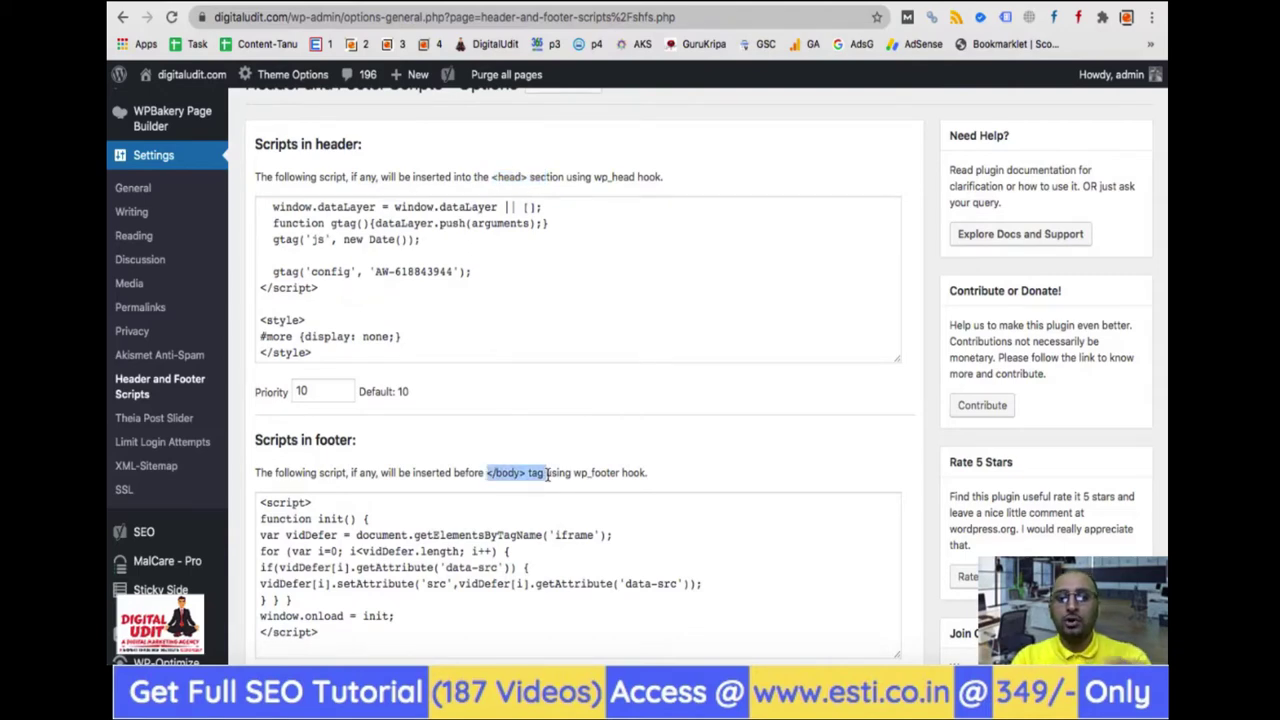
scroll(390, 303, "up", 4)
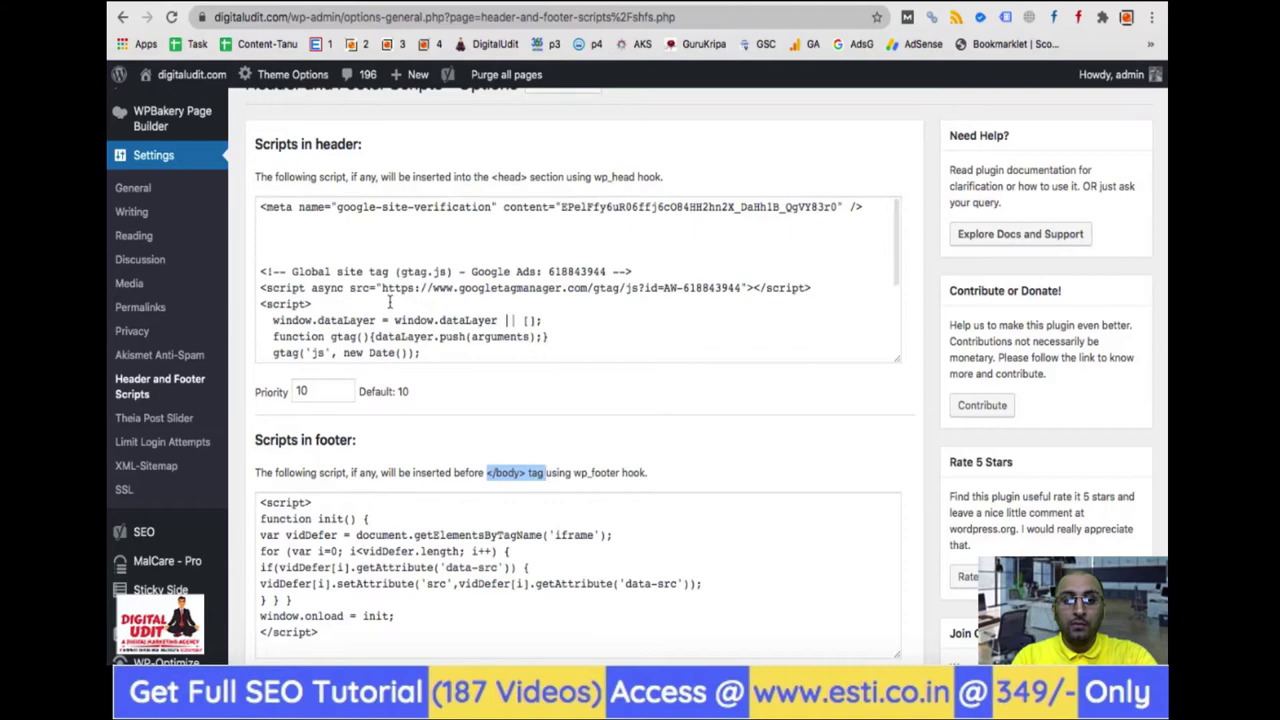
Paste the copied Tag Manager code at the very start of the header scripts, above the google-site-verification meta tag.
left_click(262, 208)
key("Return")
key("Return")
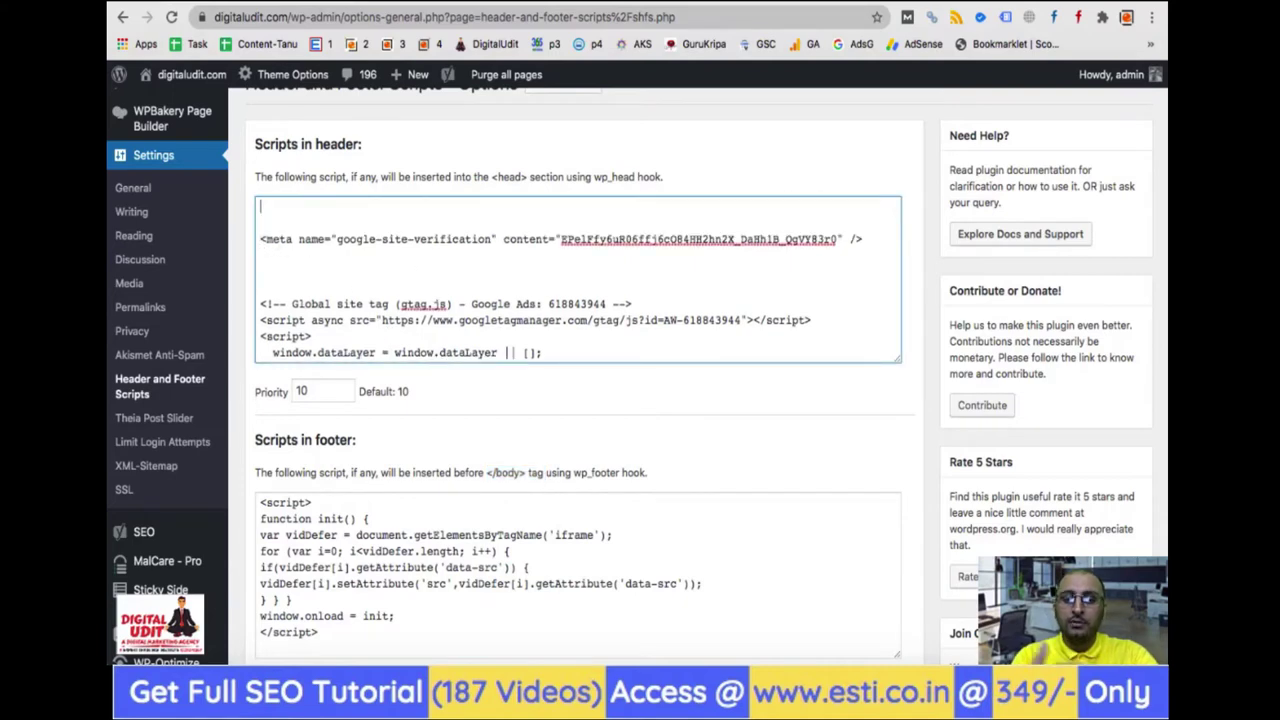
triple_click(498, 245)
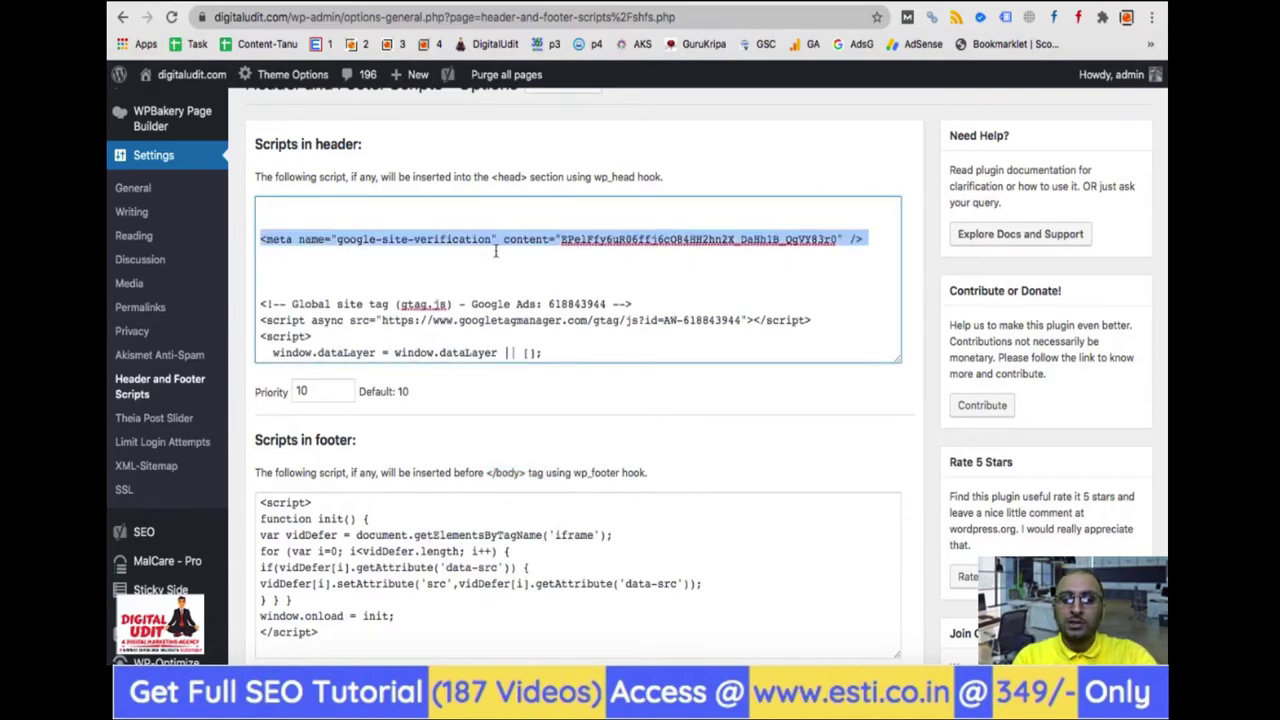
triple_click(437, 305)
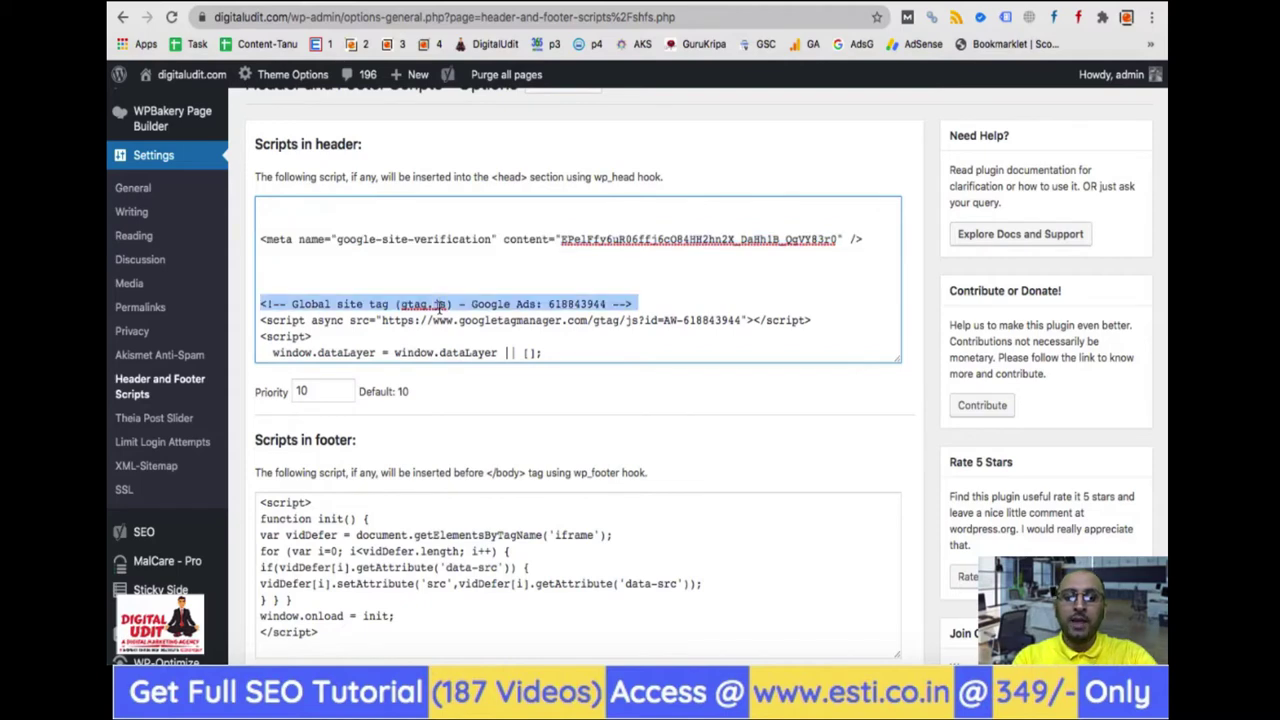
scroll(437, 307, "down", 3)
scroll(437, 307, "up", 3)
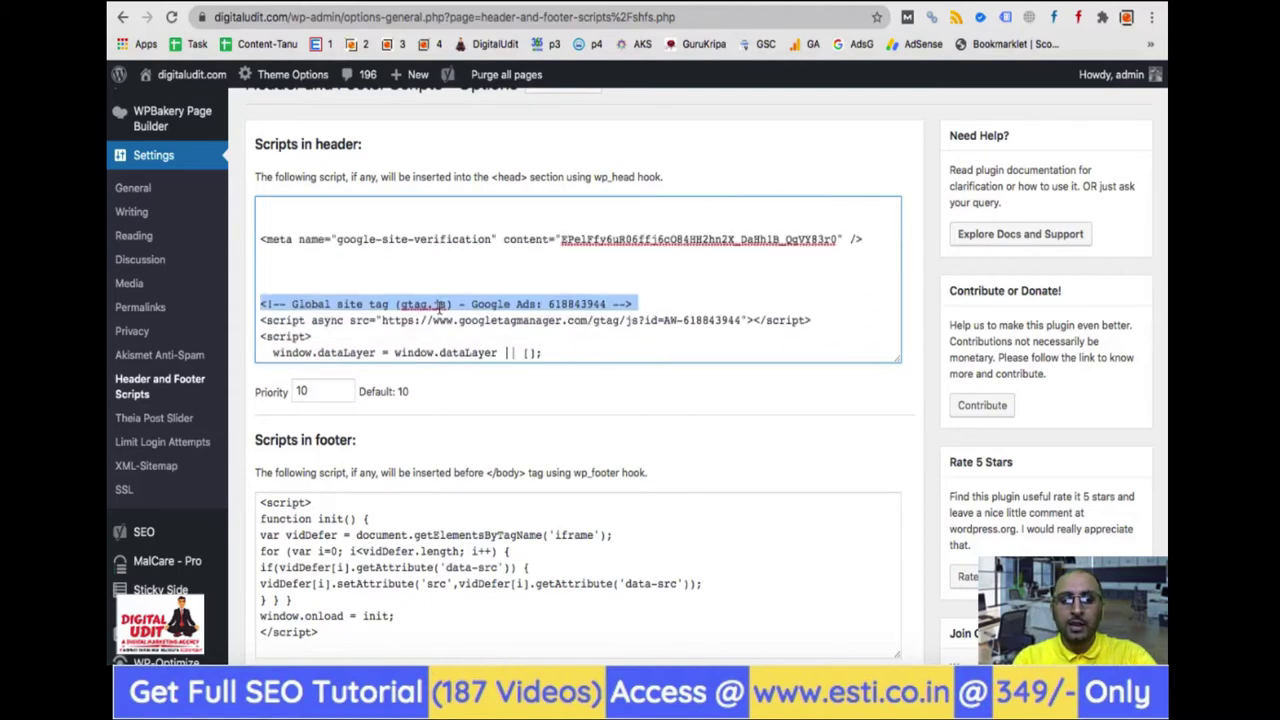
scroll(437, 307, "up", 4)
left_click(298, 398)
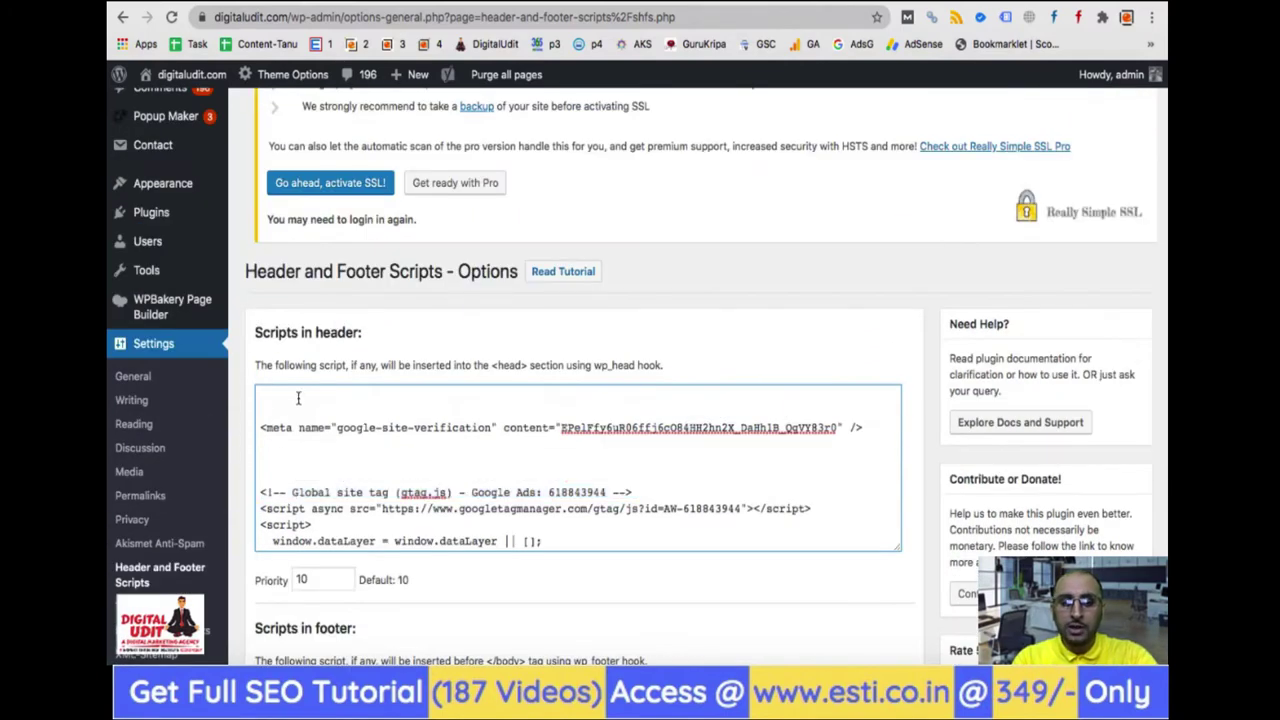
key("super+v")
scroll(455, 462, "down", 5)
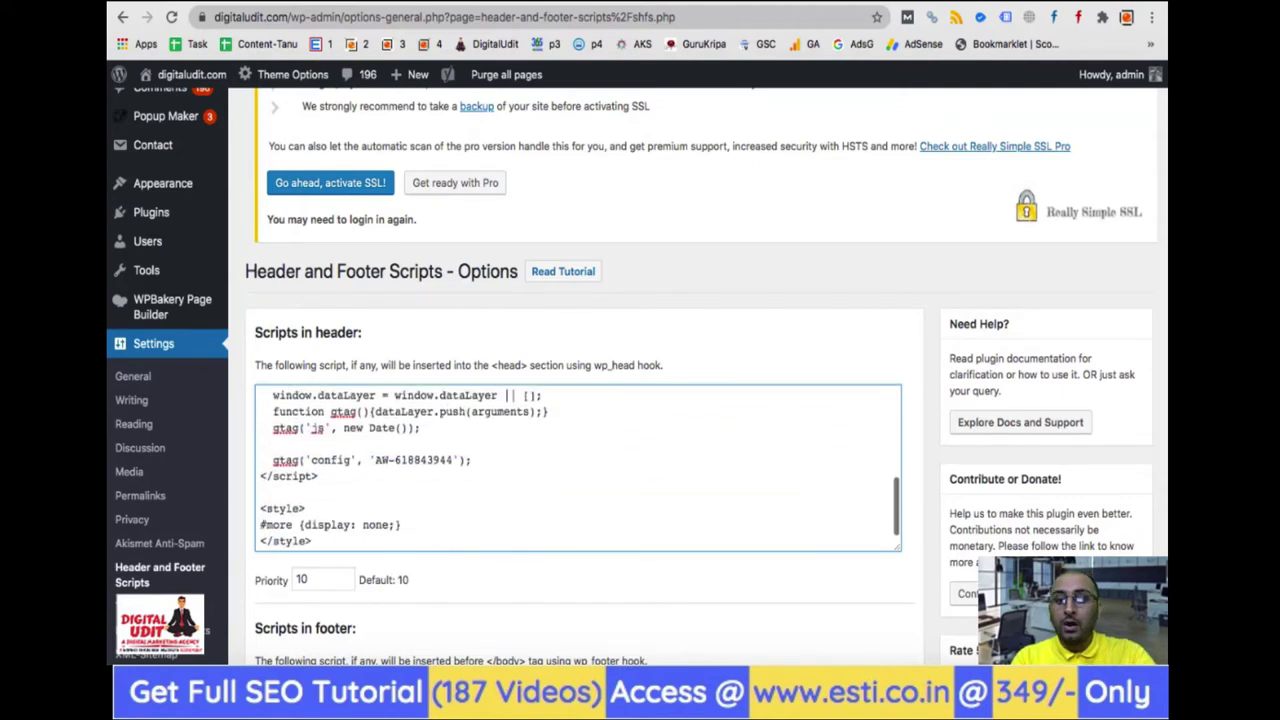
Copy the Tag Manager noscript code meant for after the opening <body> tag and return to the WordPress header and footer script settings.
left_click(618, 5)
left_click(878, 447)
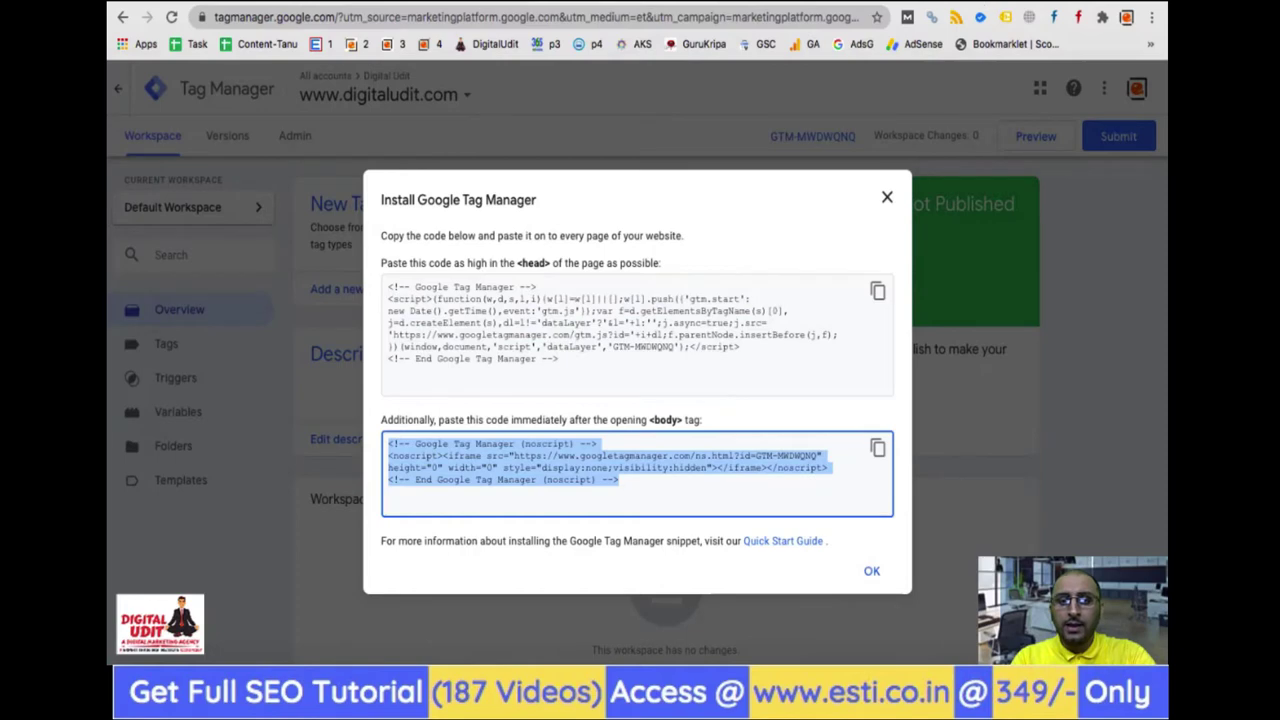
left_click(500, 5)
left_click(522, 442)
Paste the copied noscript code at the very start of the footer scripts, above the existing script, and save the settings.
scroll(522, 442, "down", 5)
left_click(262, 372)
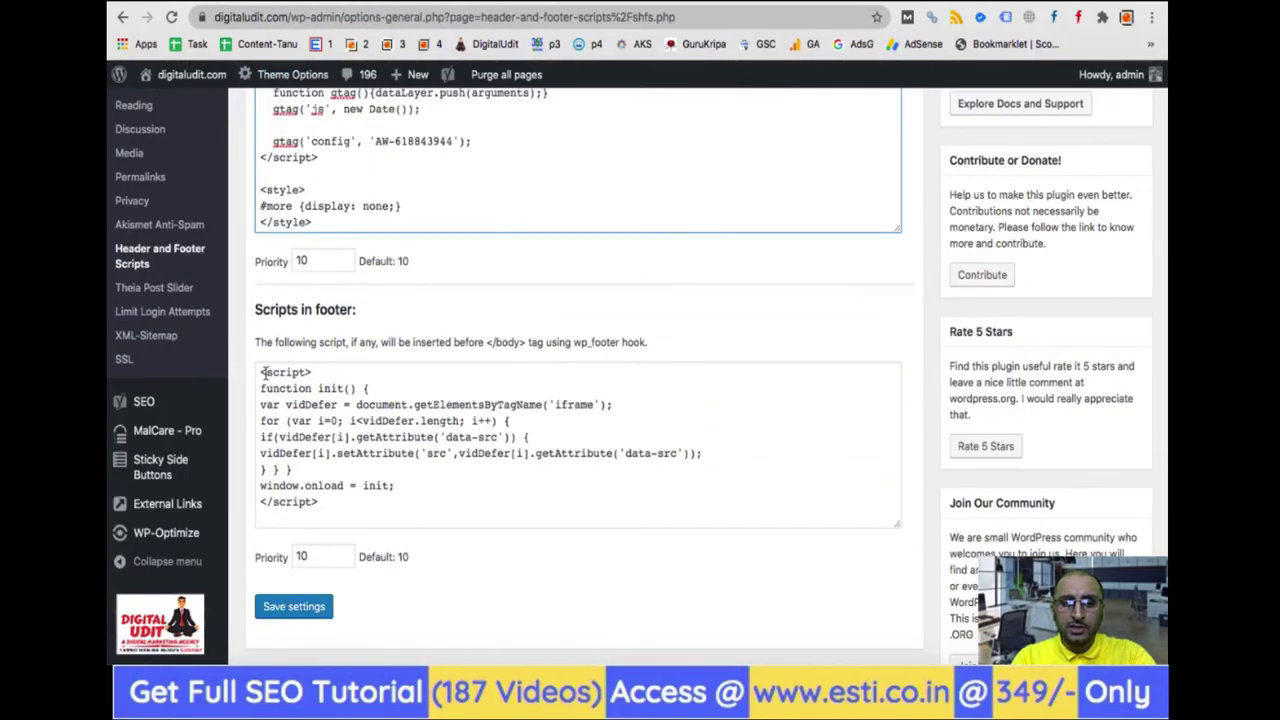
scroll(262, 372, "up", 1)
key("Return")
key("Return")
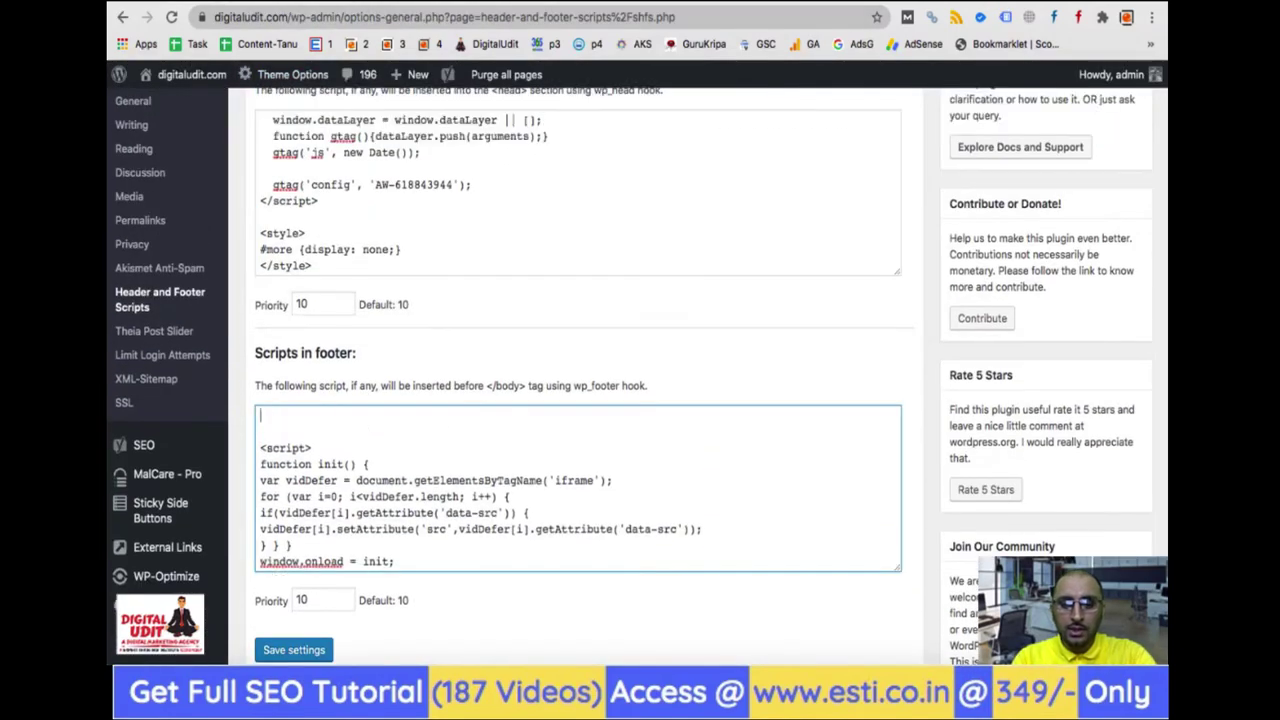
key("super+v")
scroll(578, 488, "down", 3)
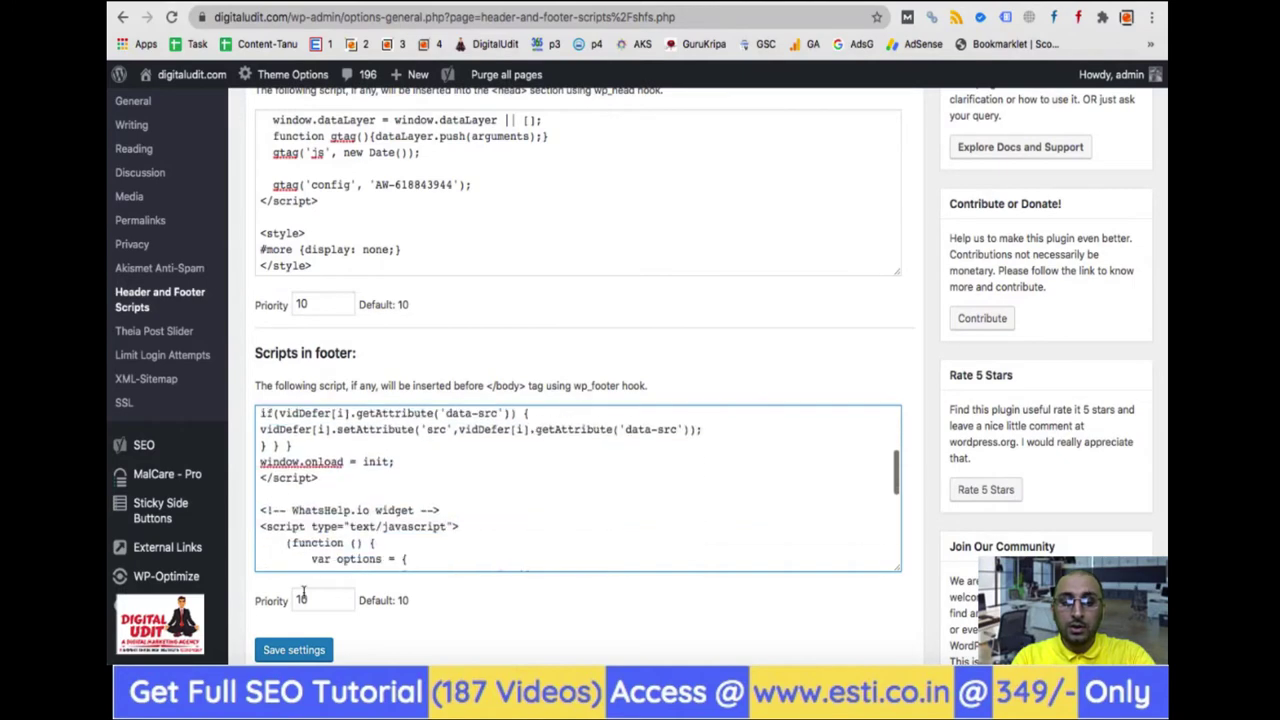
left_click(285, 652)
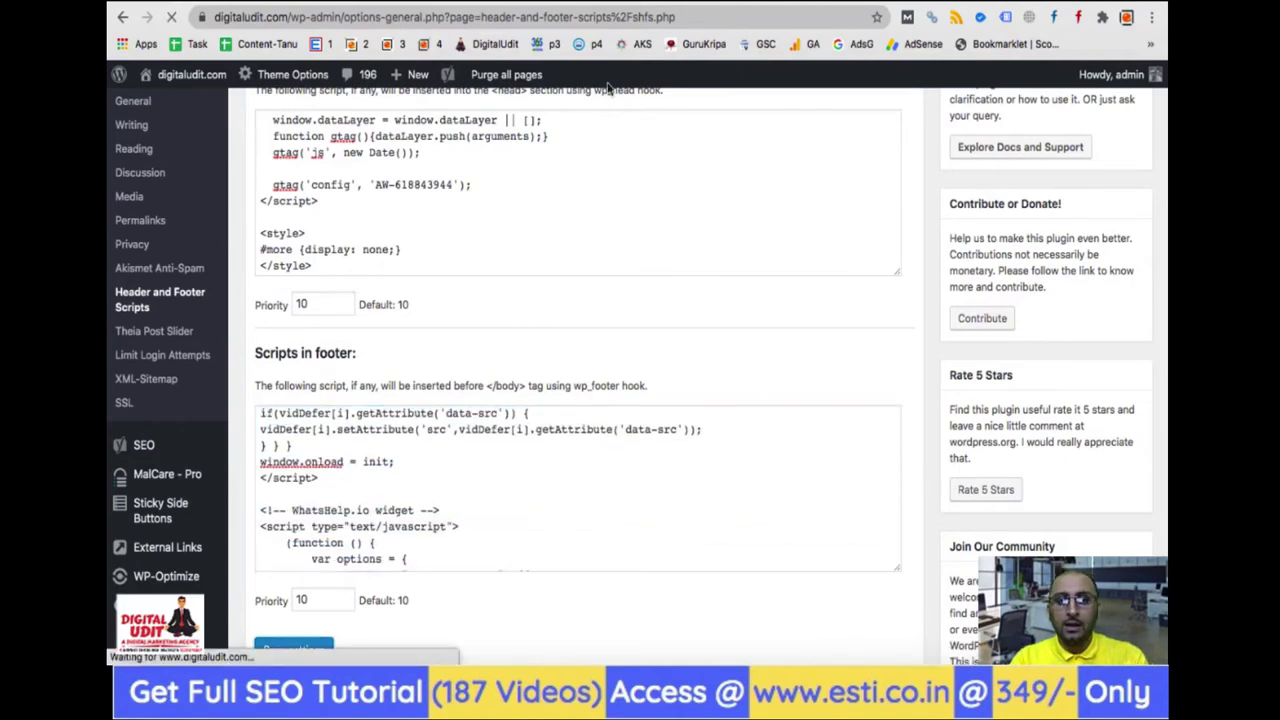
left_click(622, 5)
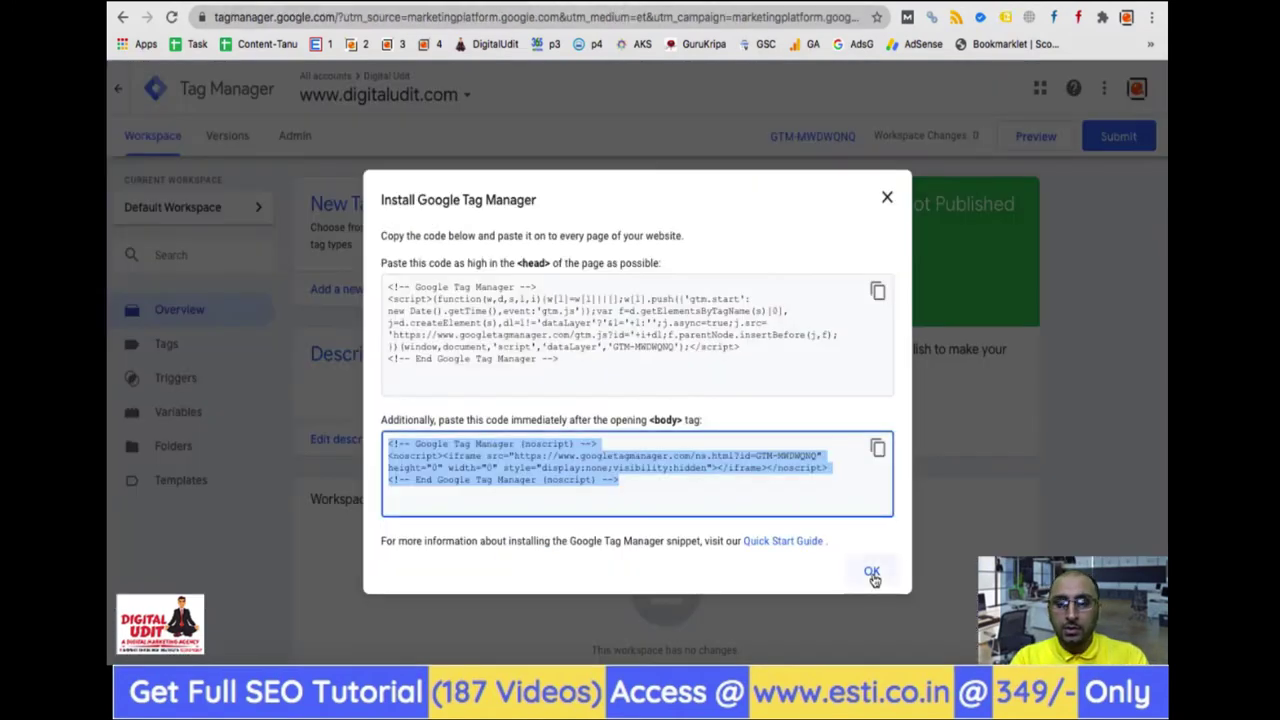
left_click(871, 570)
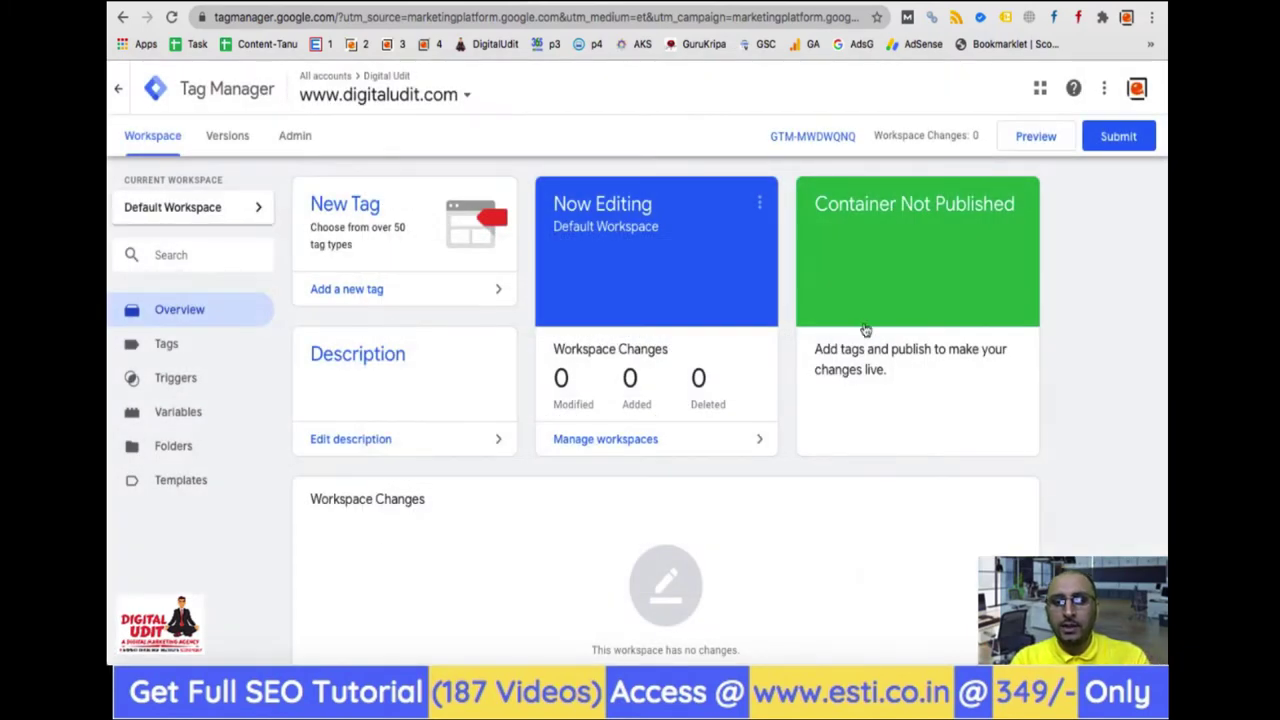
left_click(1116, 140)
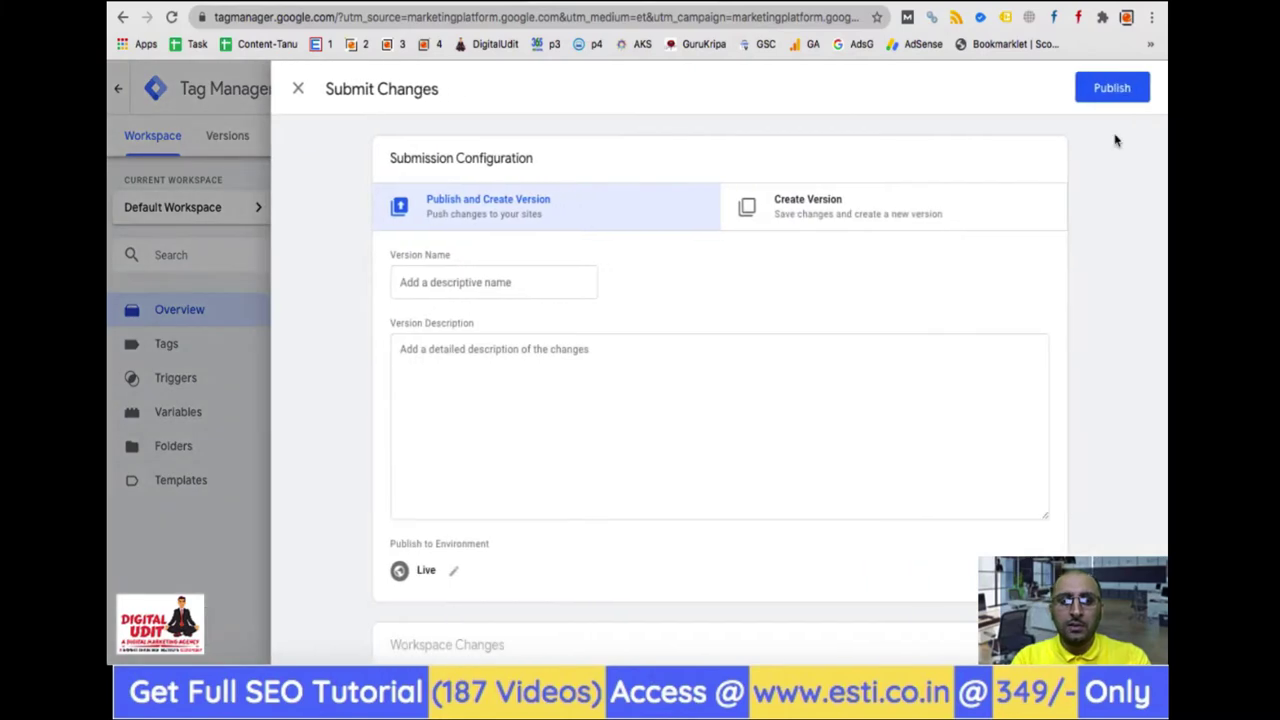
left_click(1130, 93)
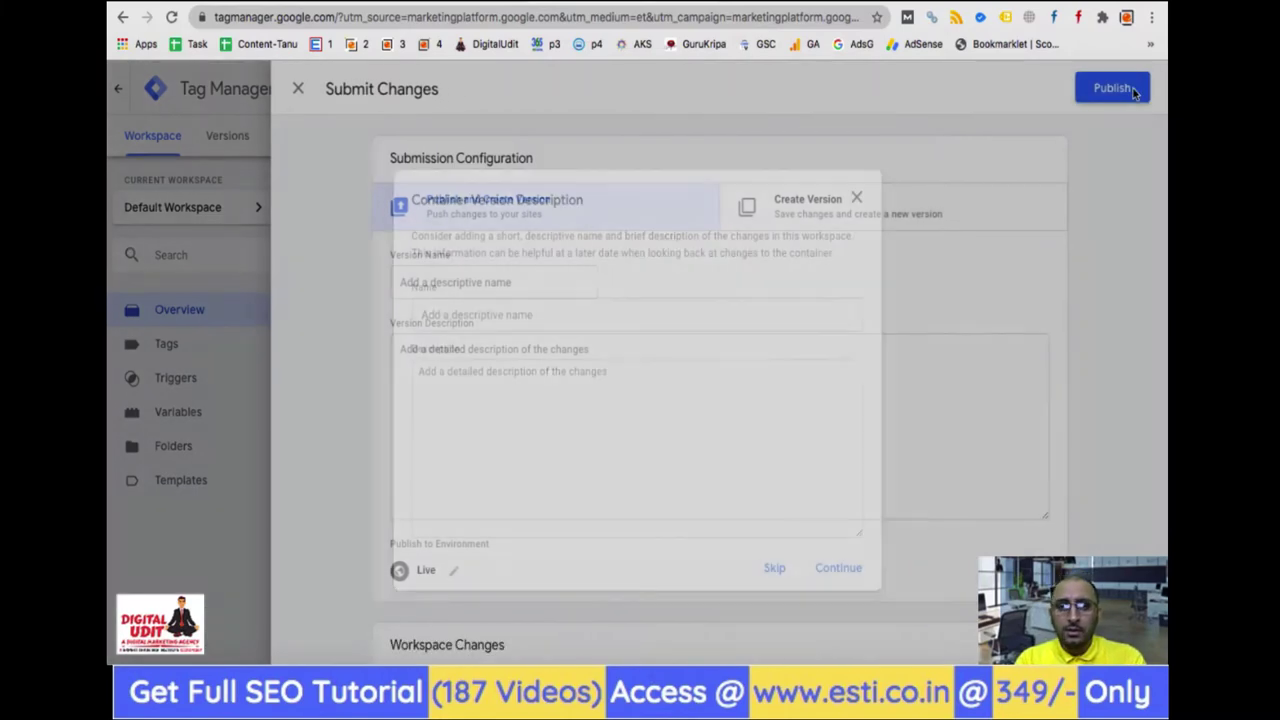
left_click(773, 568)
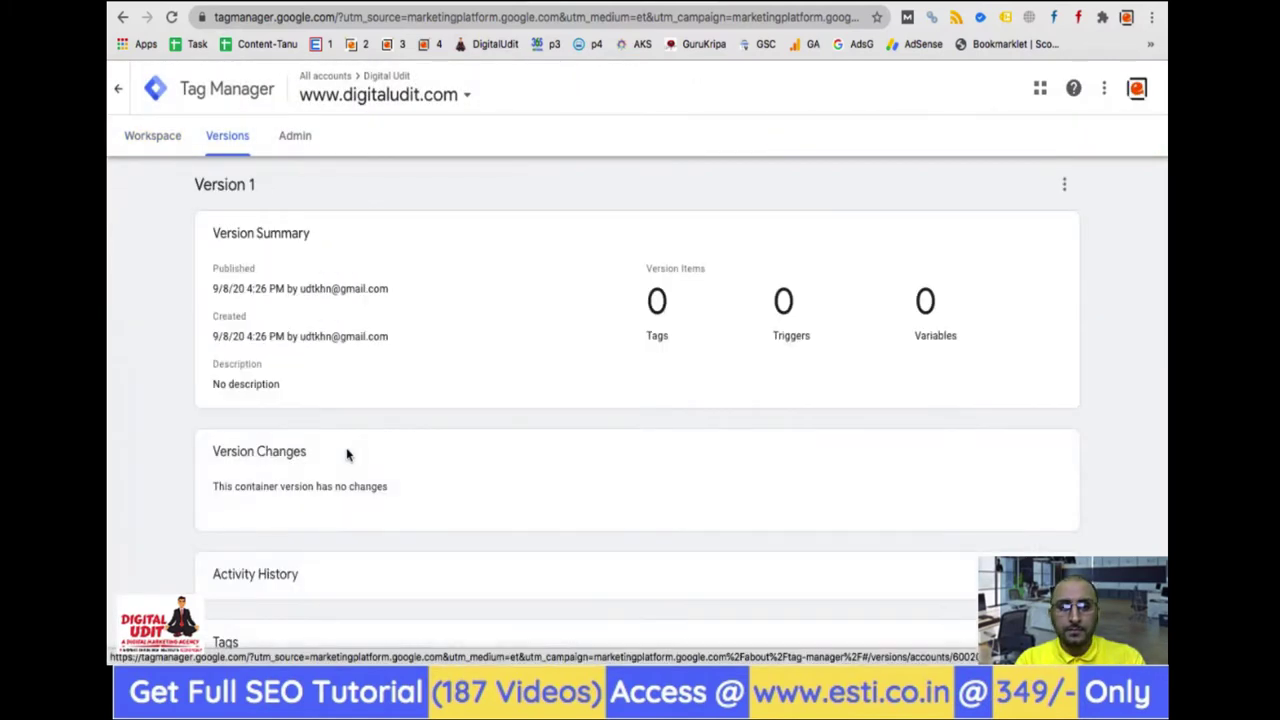
scroll(346, 452, "down", 4)
scroll(346, 452, "up", 4)
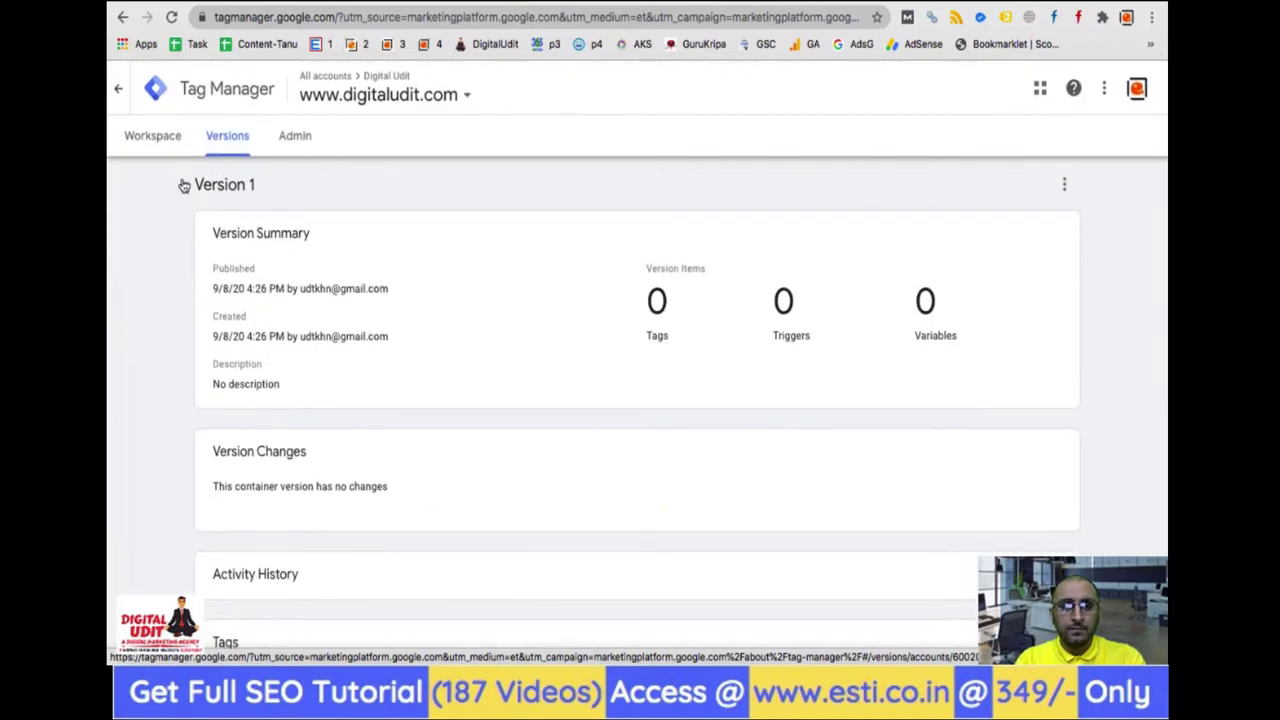
Look up where the container's admin settings keep the Tag Manager installation code and return to the workspace overview.
left_click(149, 139)
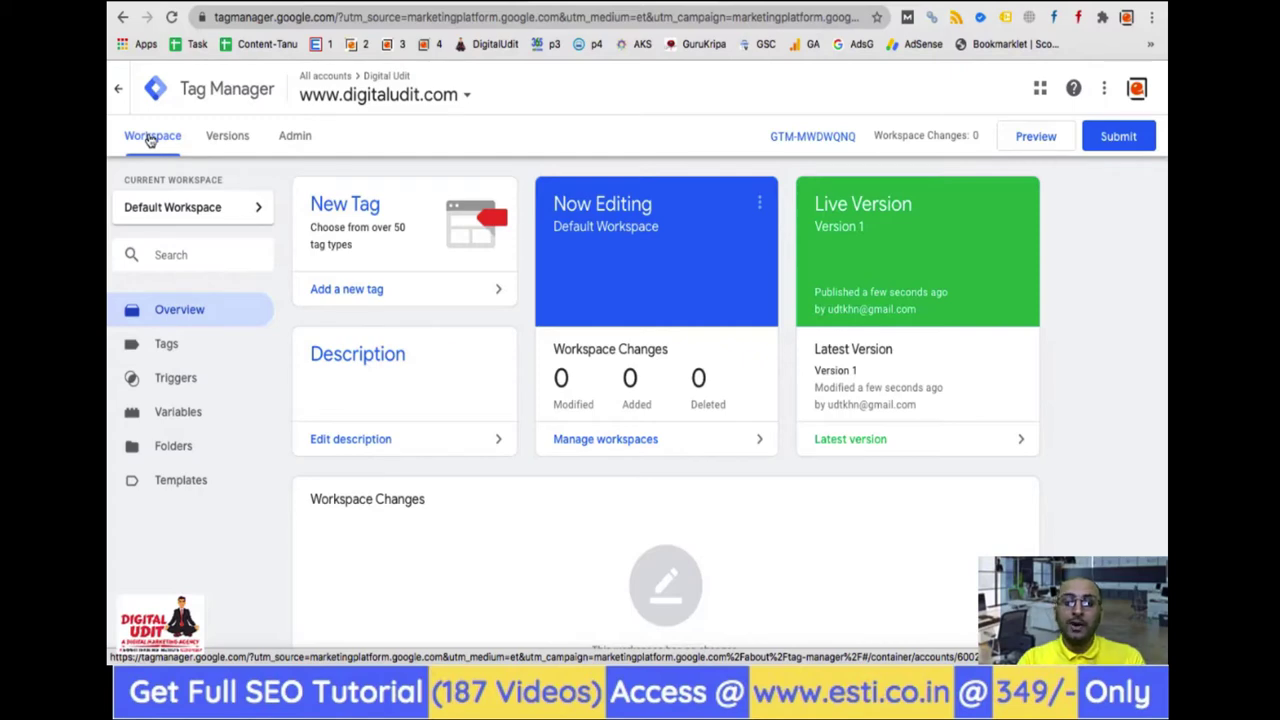
left_click(292, 146)
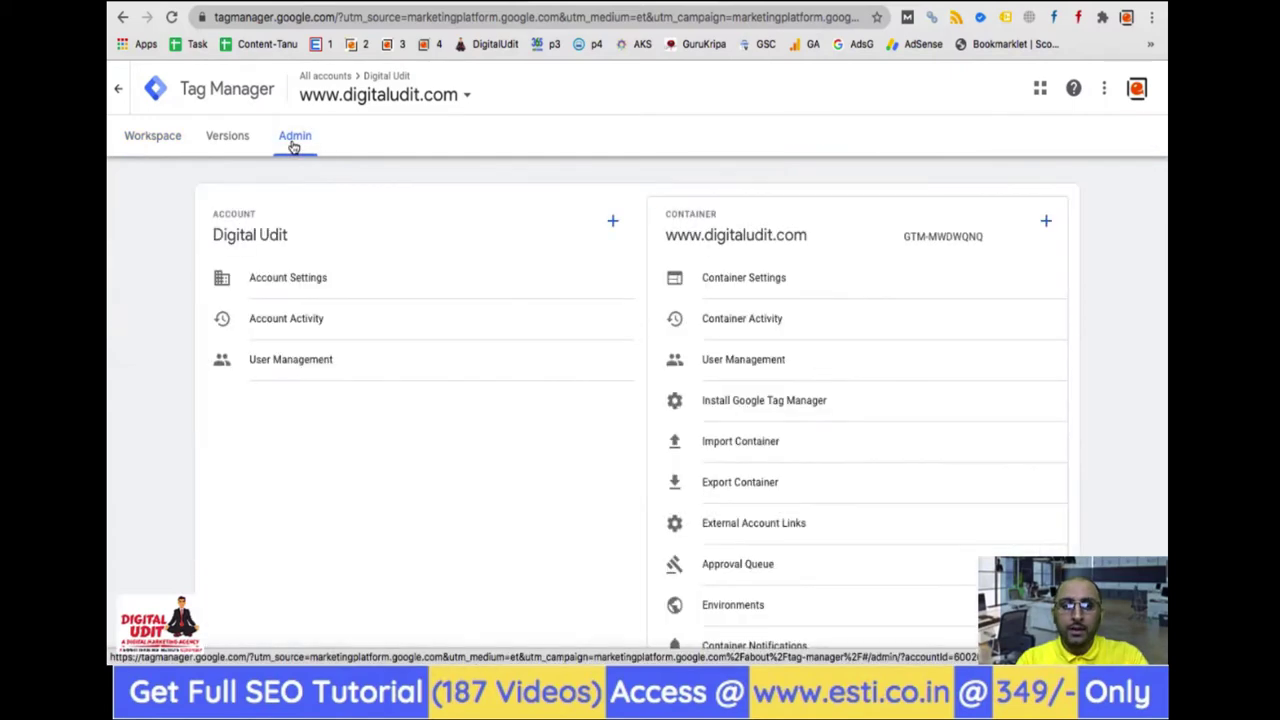
left_click(761, 401)
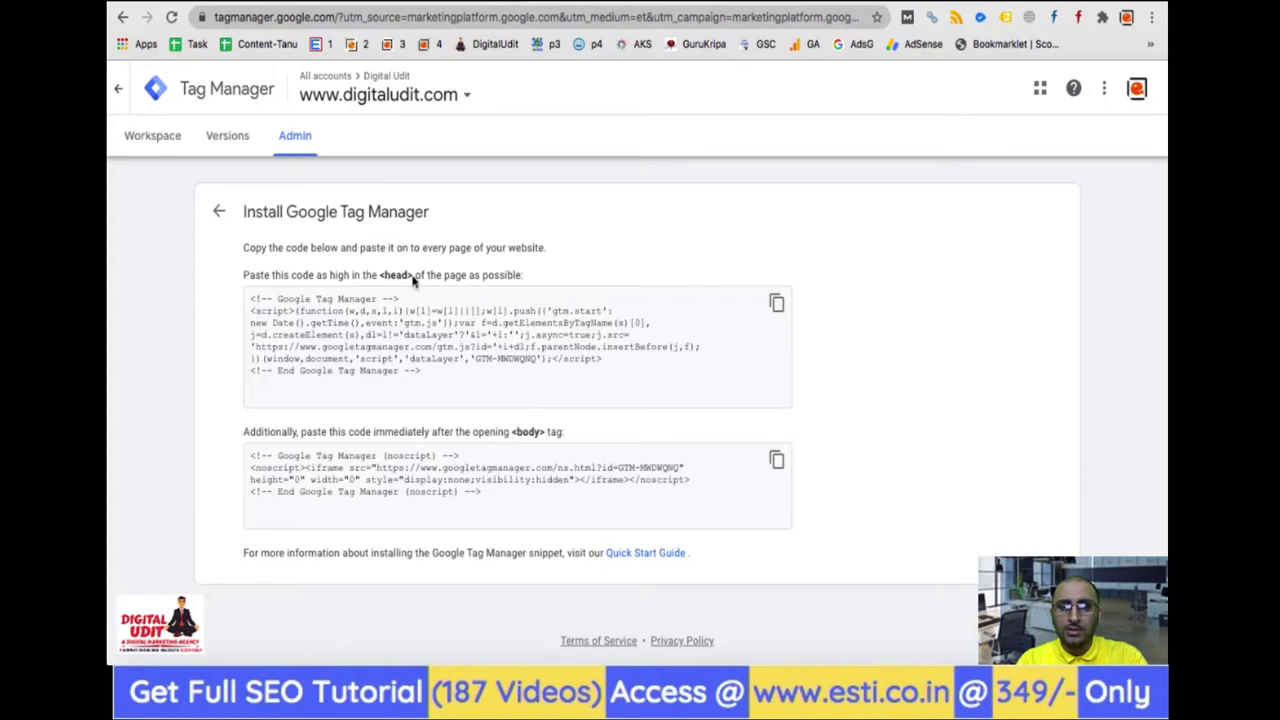
left_click(217, 211)
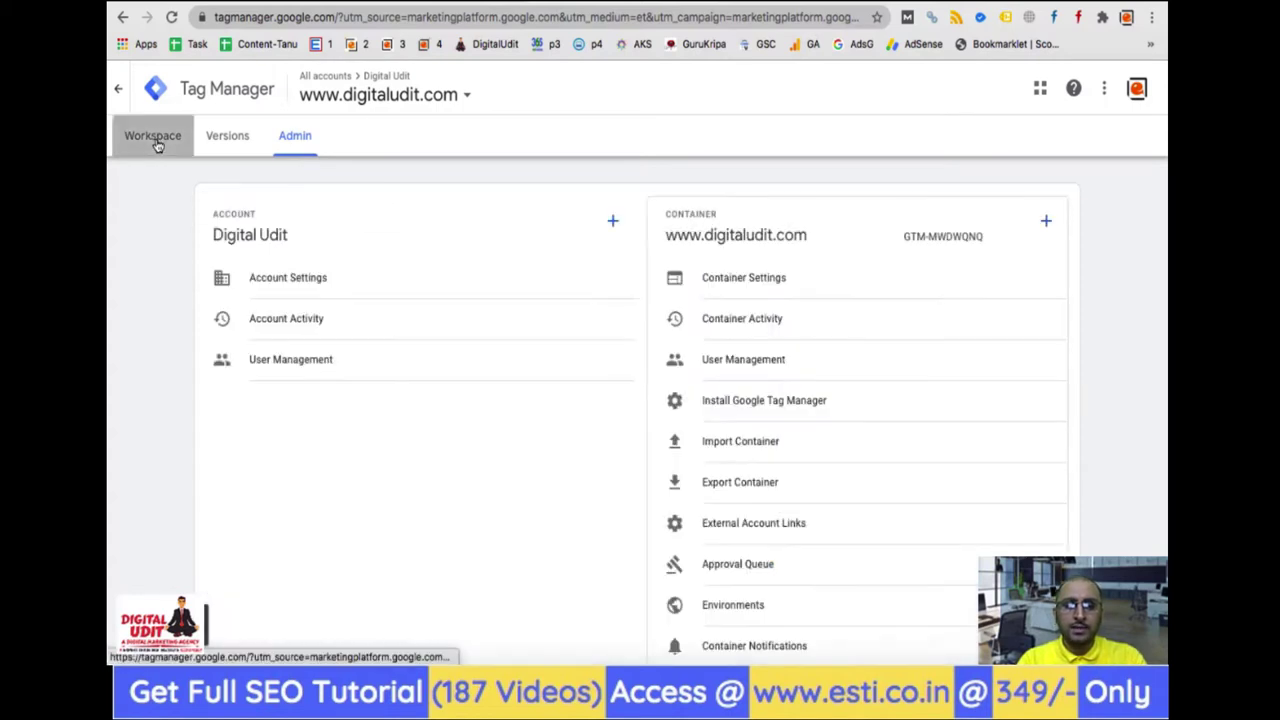
left_click(155, 145)
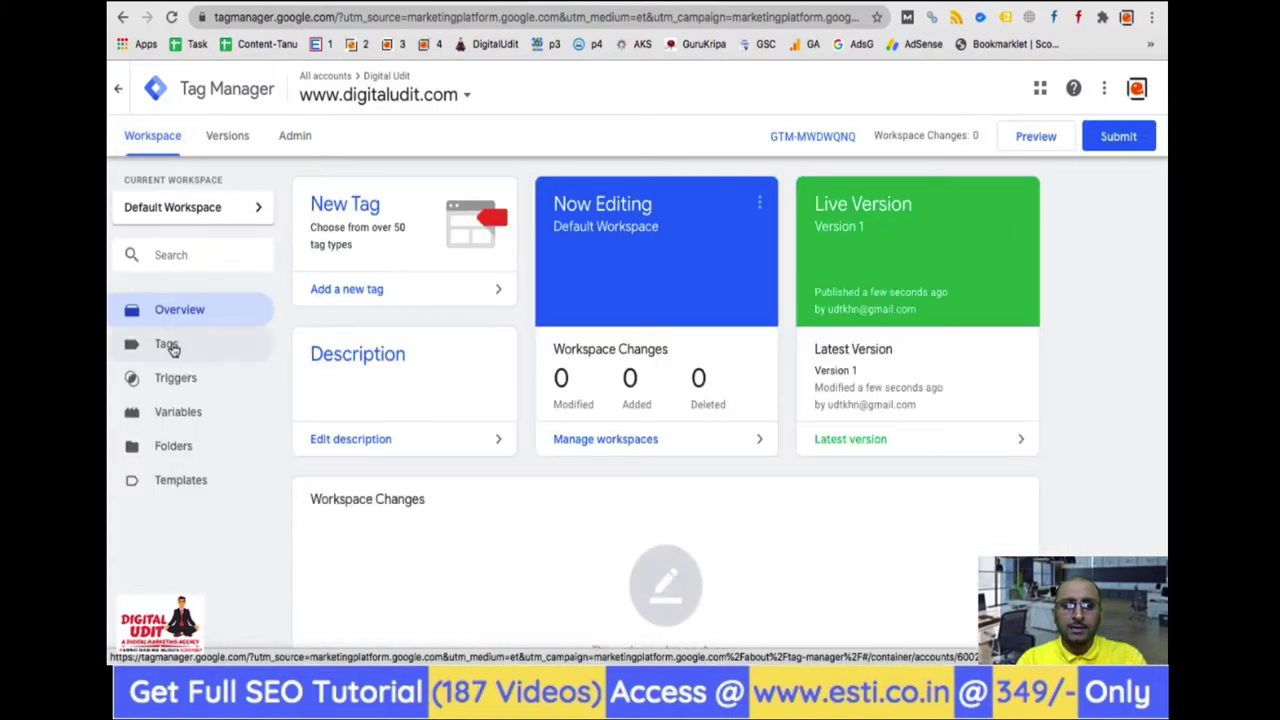
Create a new tag in the default workspace and name it Google Analytics.
left_click(354, 290)
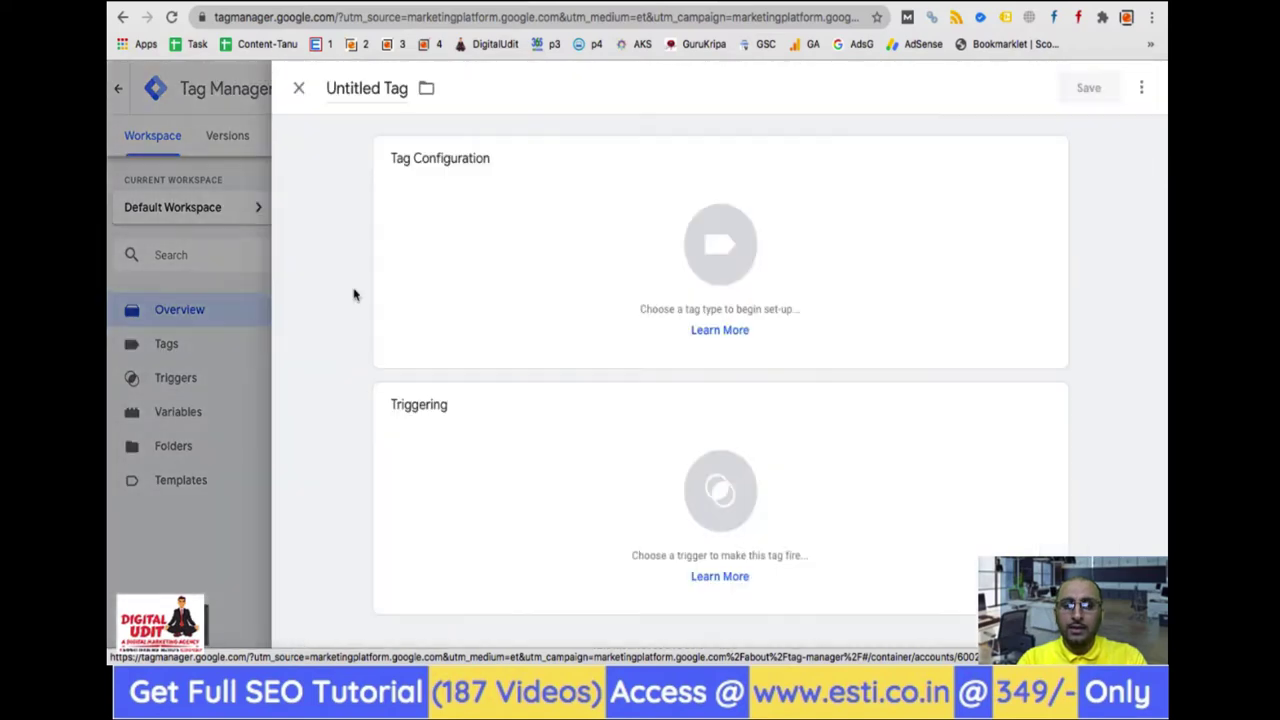
left_click(370, 87)
type("Google")
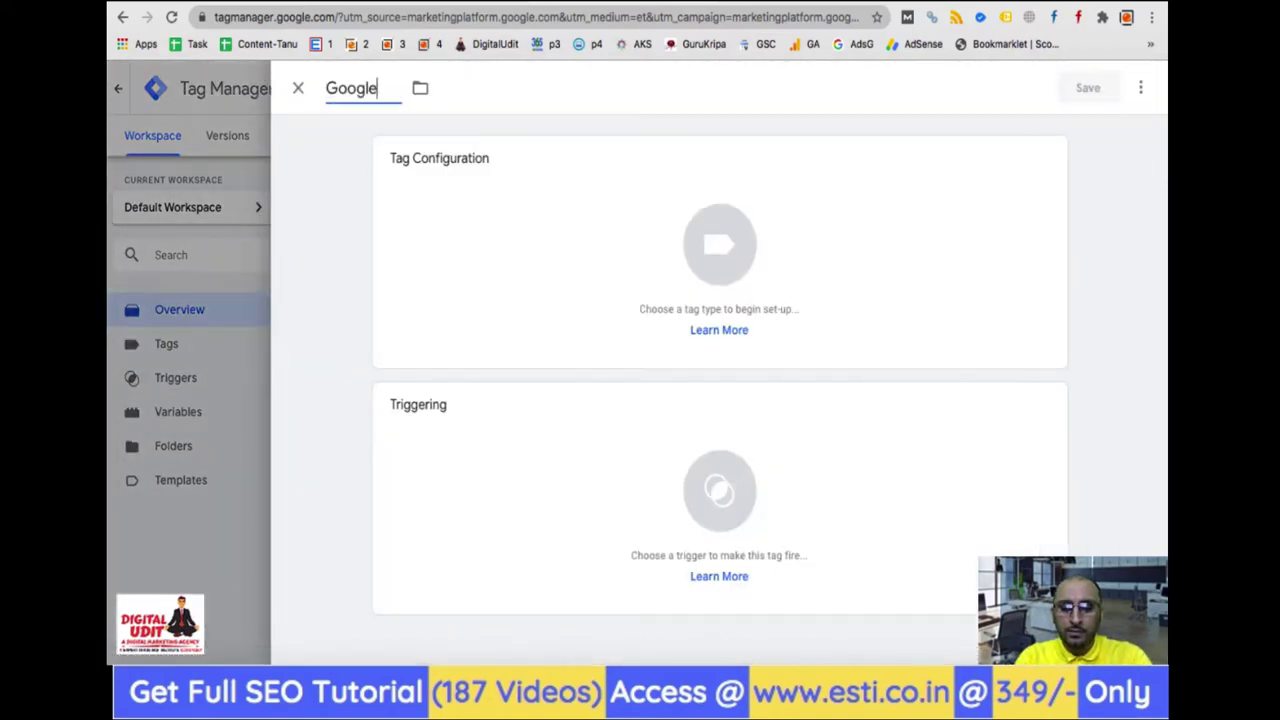
type(" Analytics")
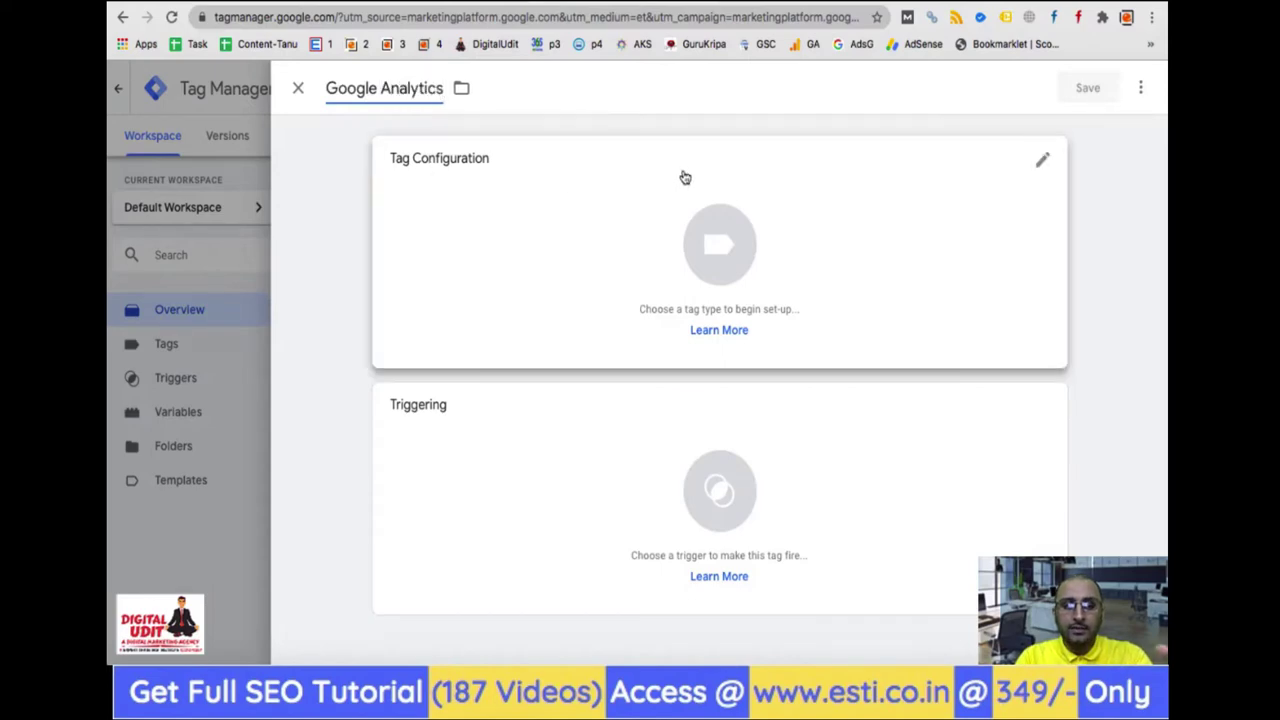
Browse the available tag types and set the tag's type to Google Analytics: Universal Analytics.
left_click(1040, 166)
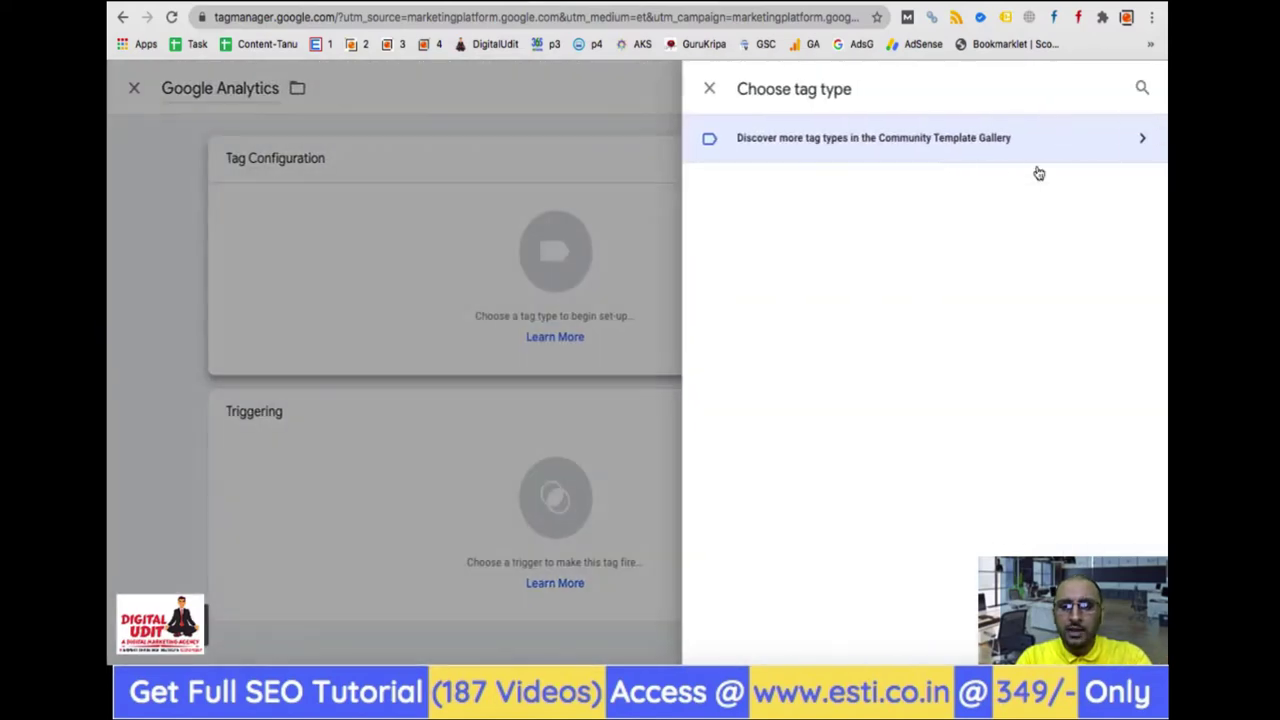
scroll(794, 655, "down", 10)
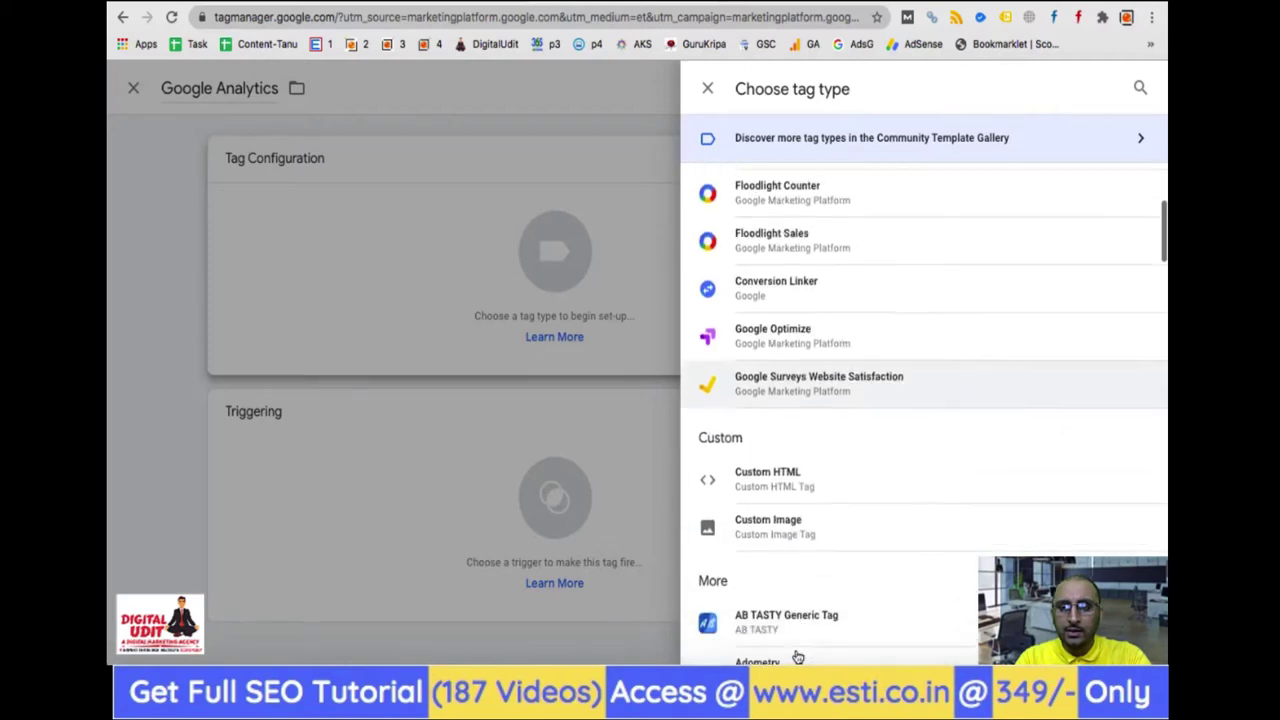
scroll(797, 657, "down", 15)
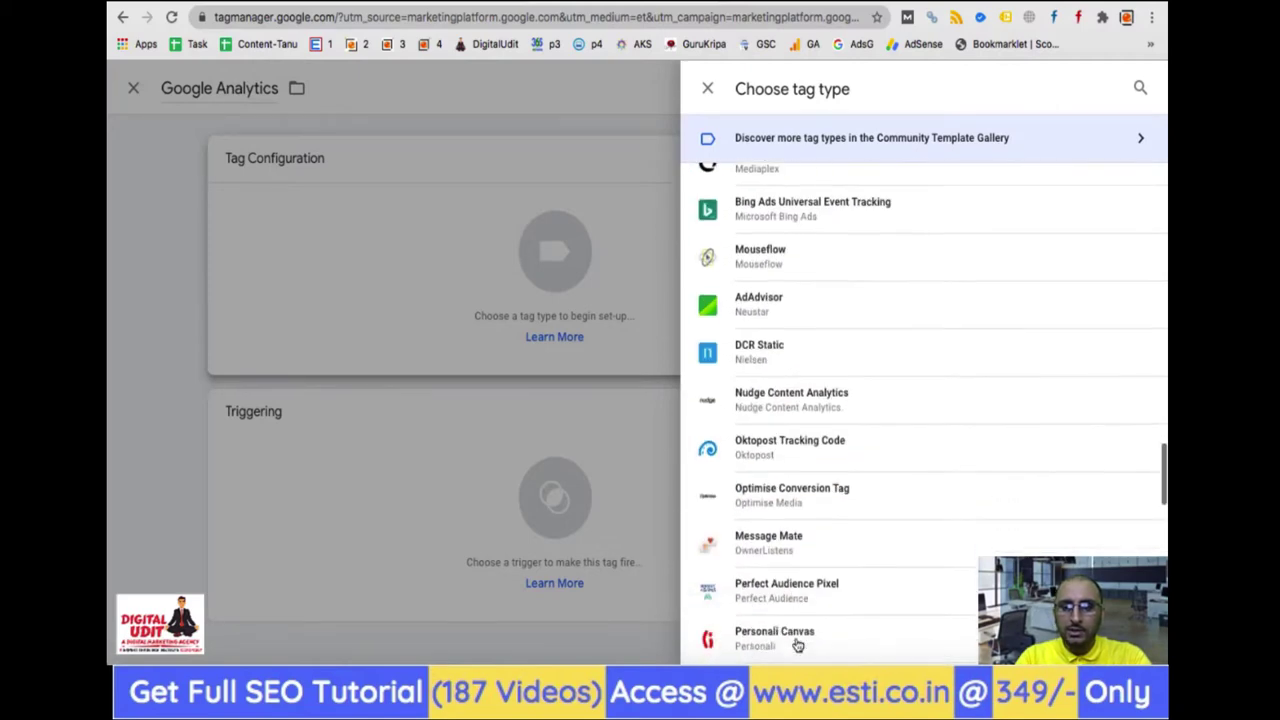
scroll(797, 645, "up", 18)
scroll(795, 648, "up", 5)
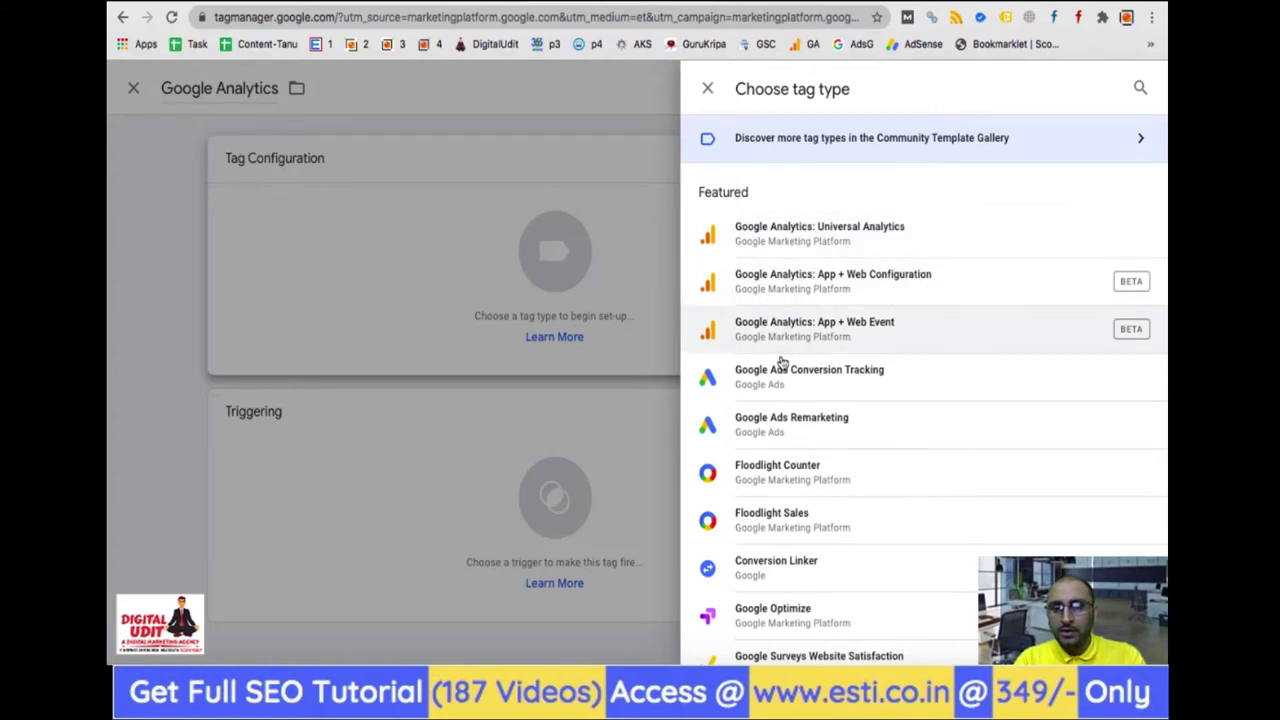
left_click(838, 244)
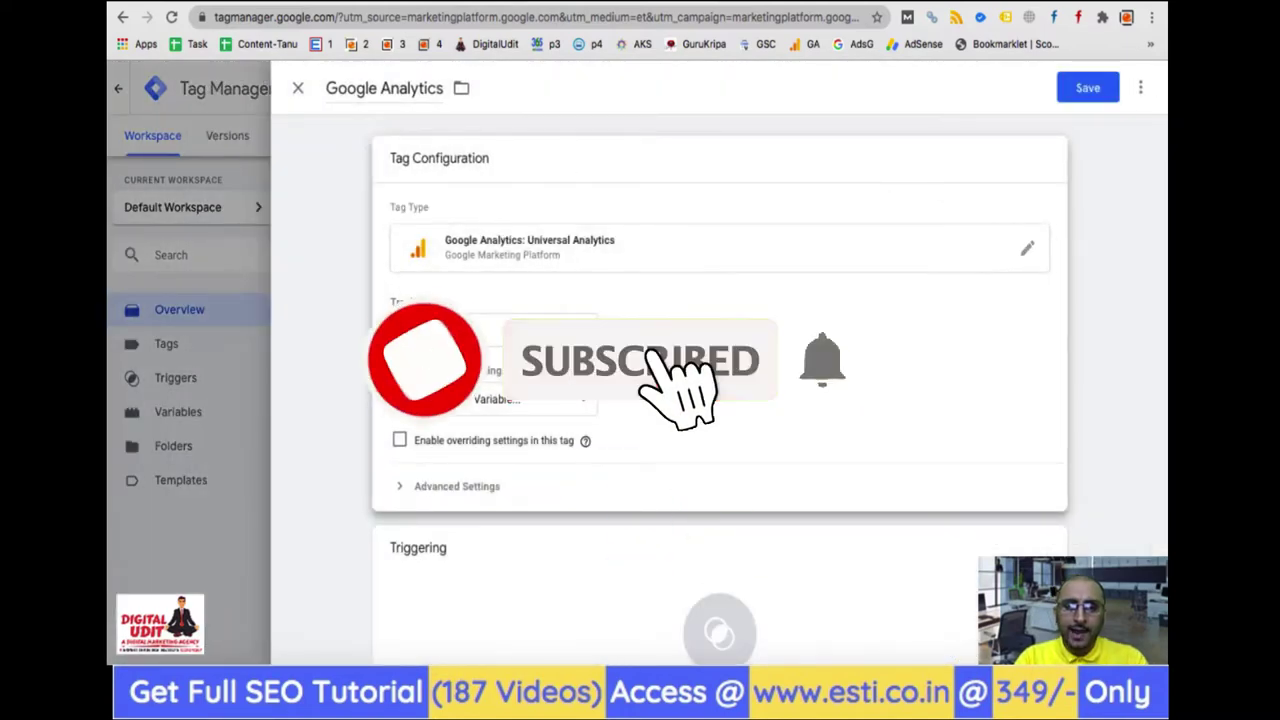
Examine the tag's track type options and read the explanation of overriding its settings.
left_click(490, 399)
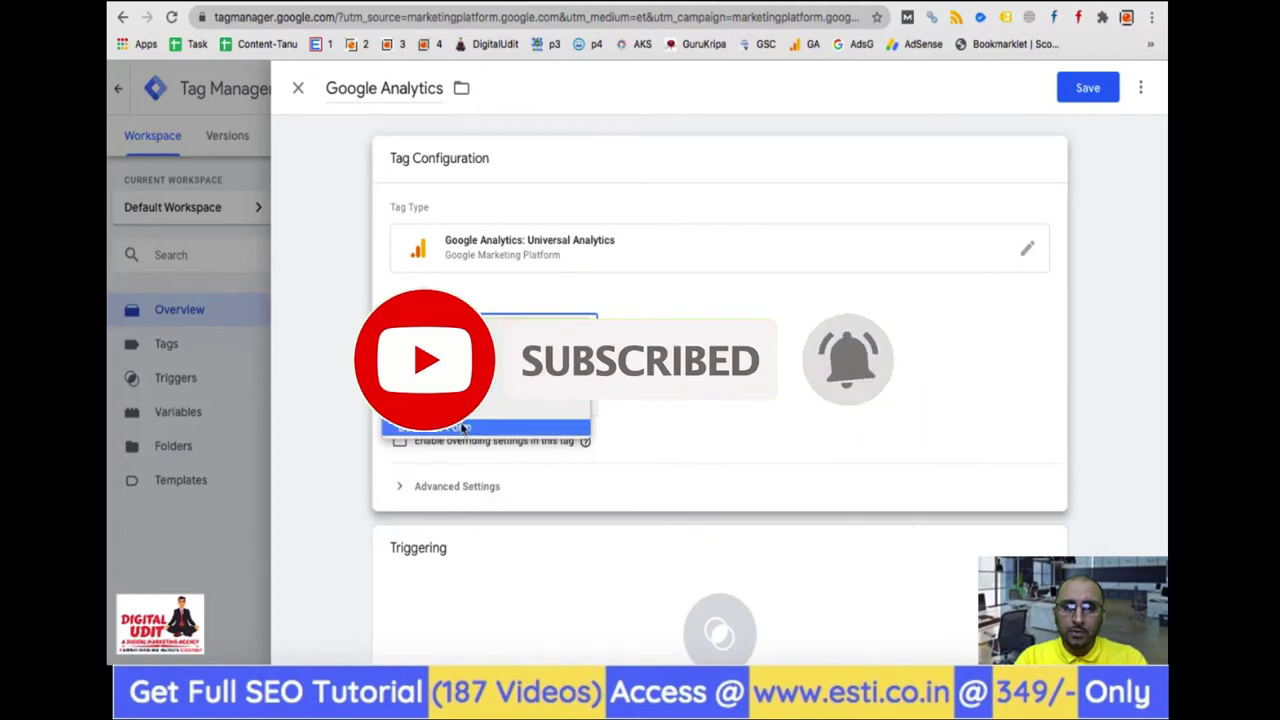
left_click(540, 400)
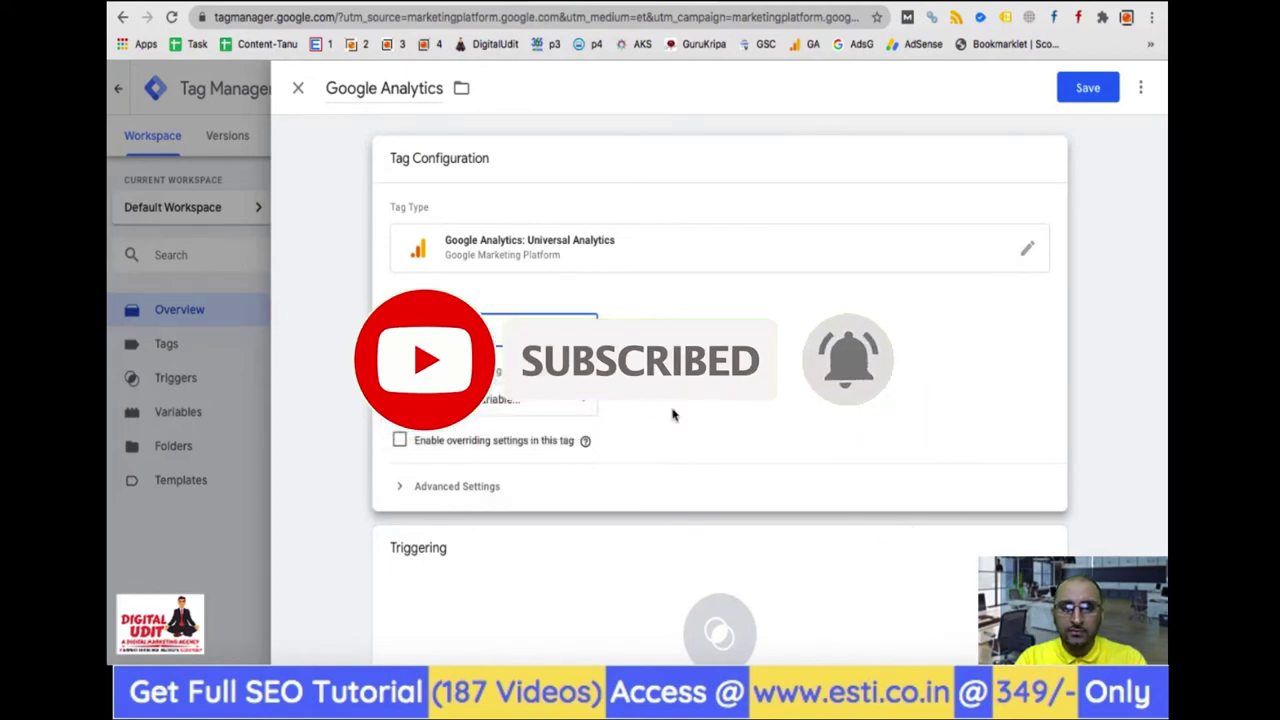
scroll(677, 417, "down", 2)
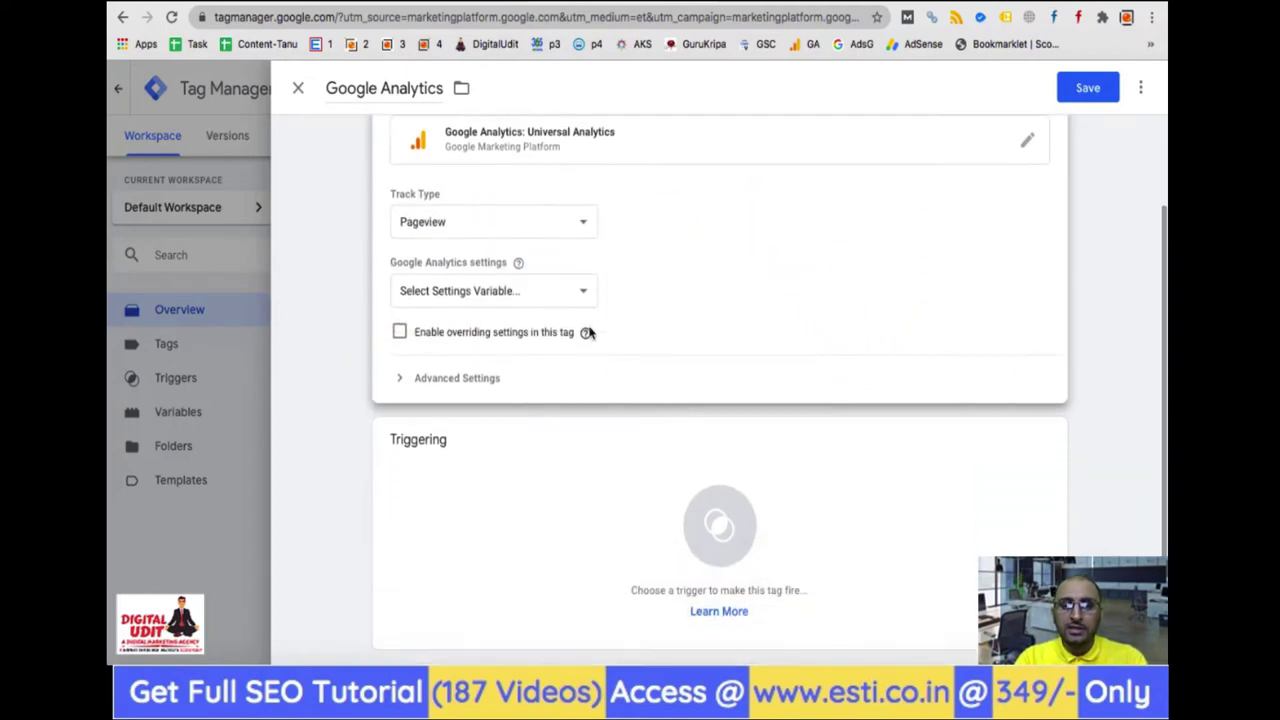
mouse_move(586, 331)
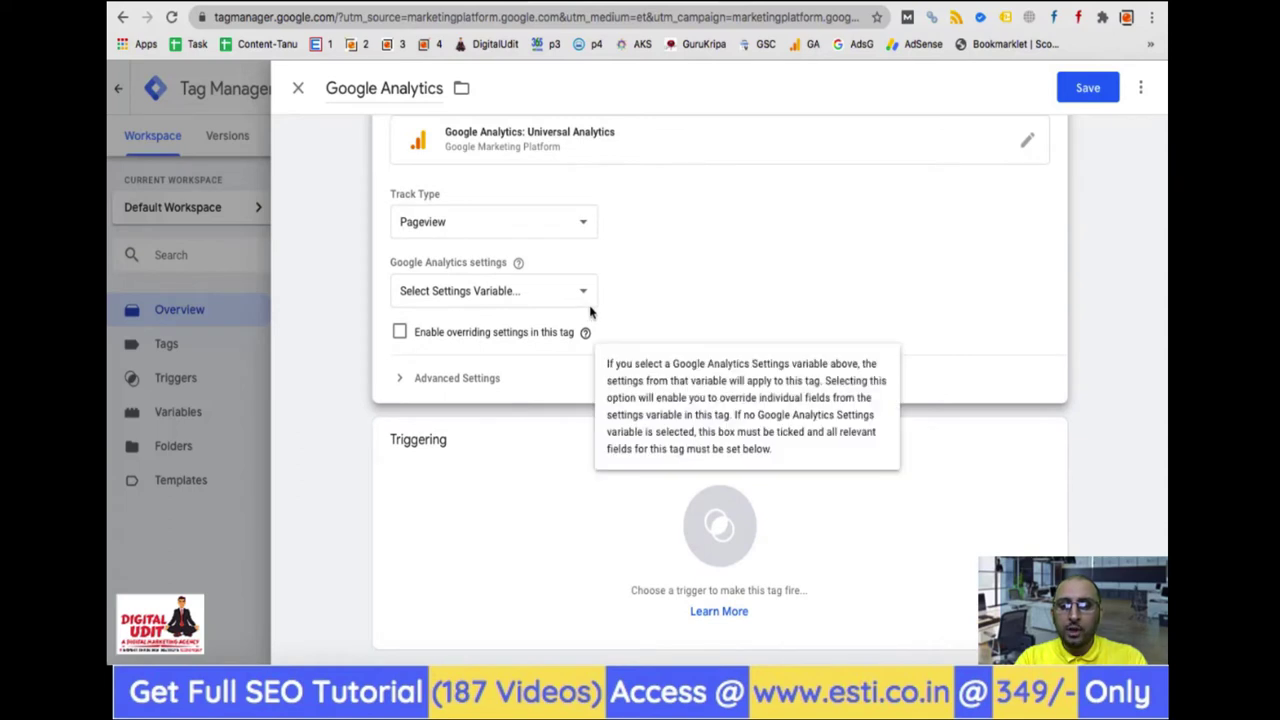
Start a new Google Analytics settings variable for the Google Analytics tag.
left_click(423, 292)
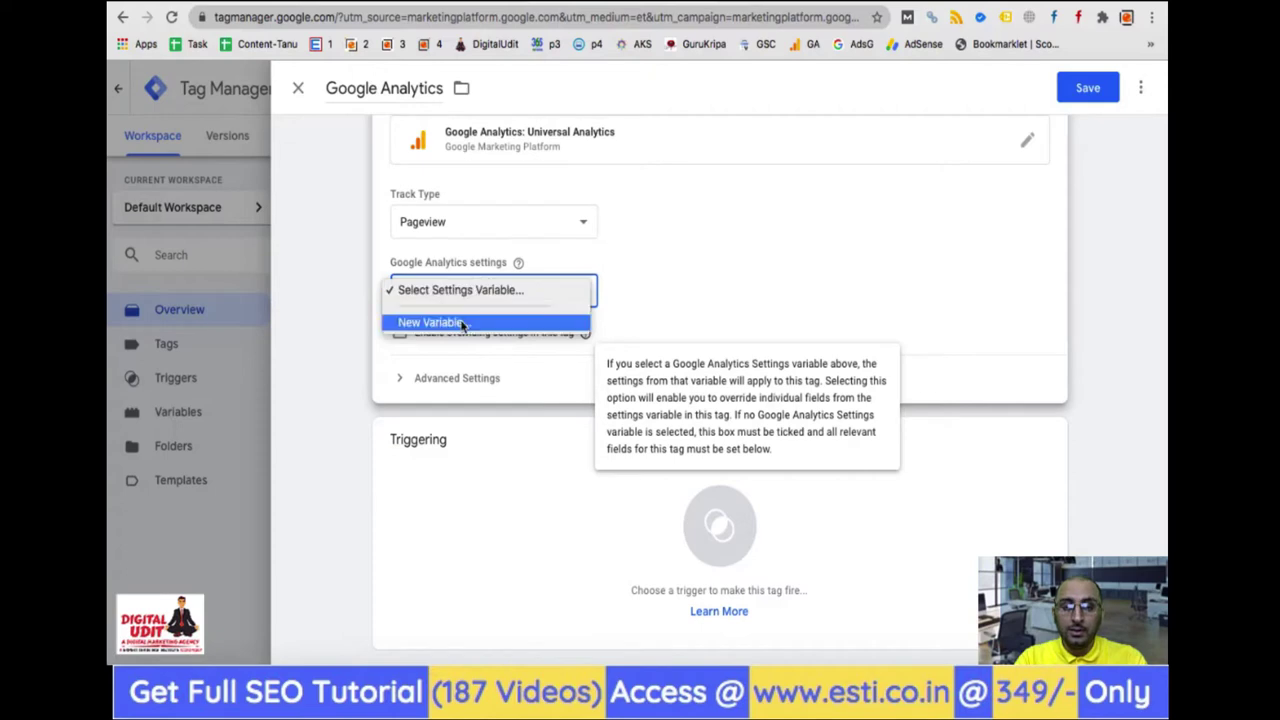
left_click(689, 310)
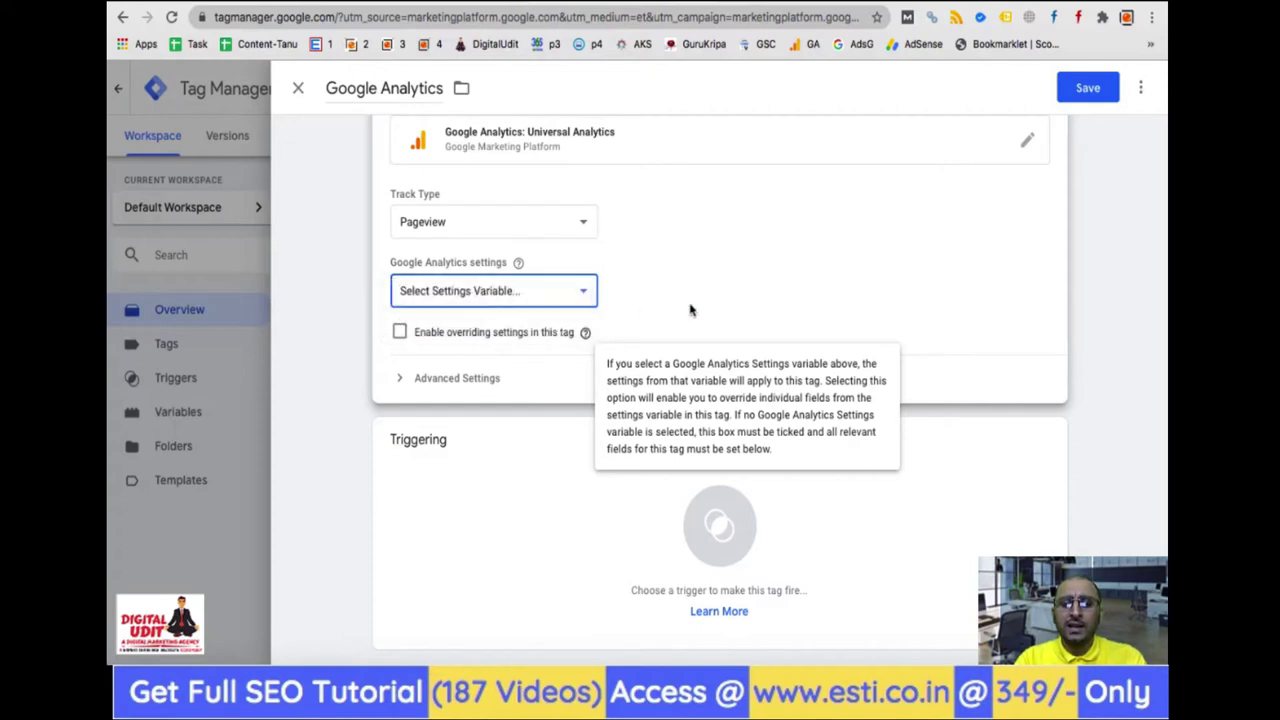
left_click(584, 289)
left_click(631, 310)
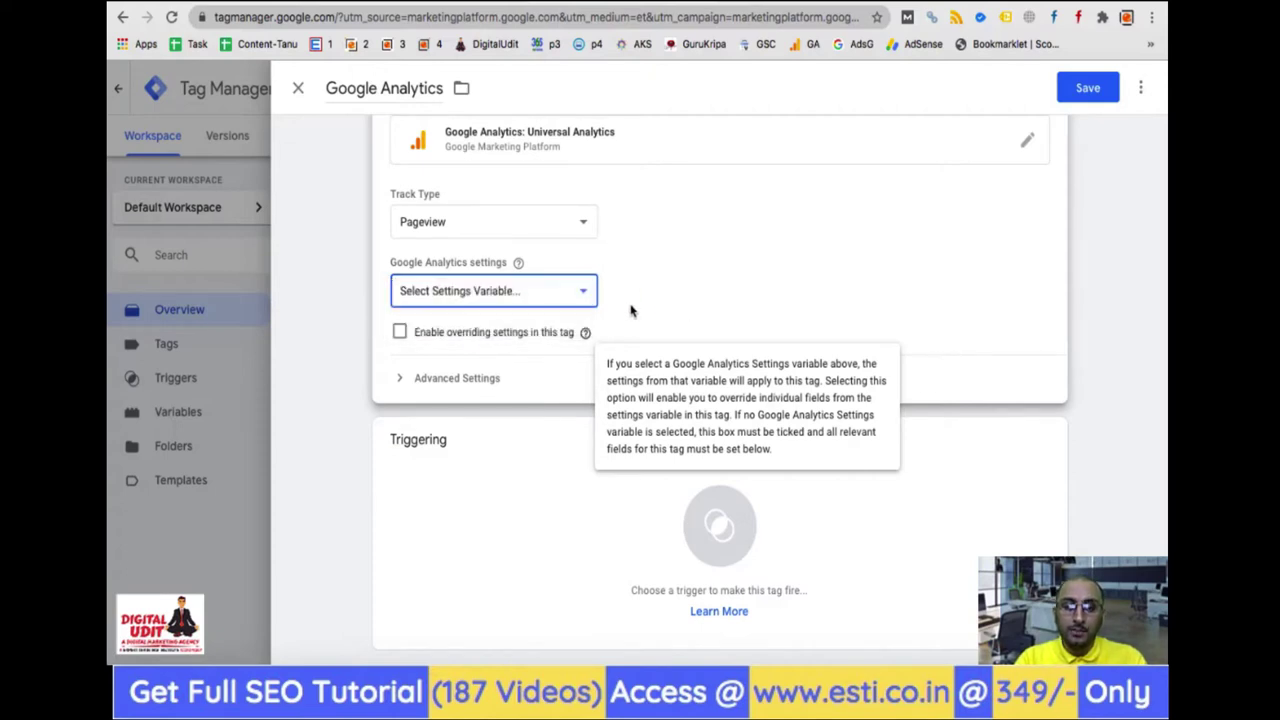
left_click(558, 291)
left_click(507, 330)
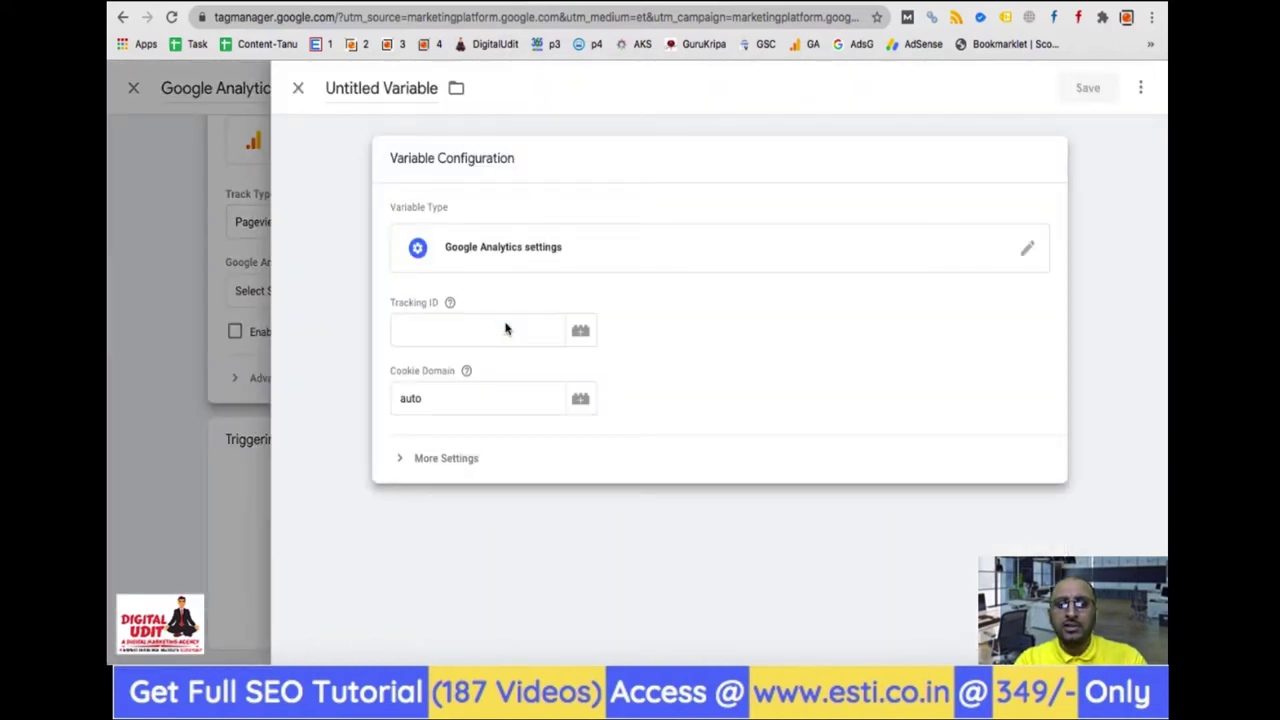
Switch to Google Analytics, open the ESTI-In property's tracking code page and copy its tracking ID.
left_click_drag(391, 304, 440, 311)
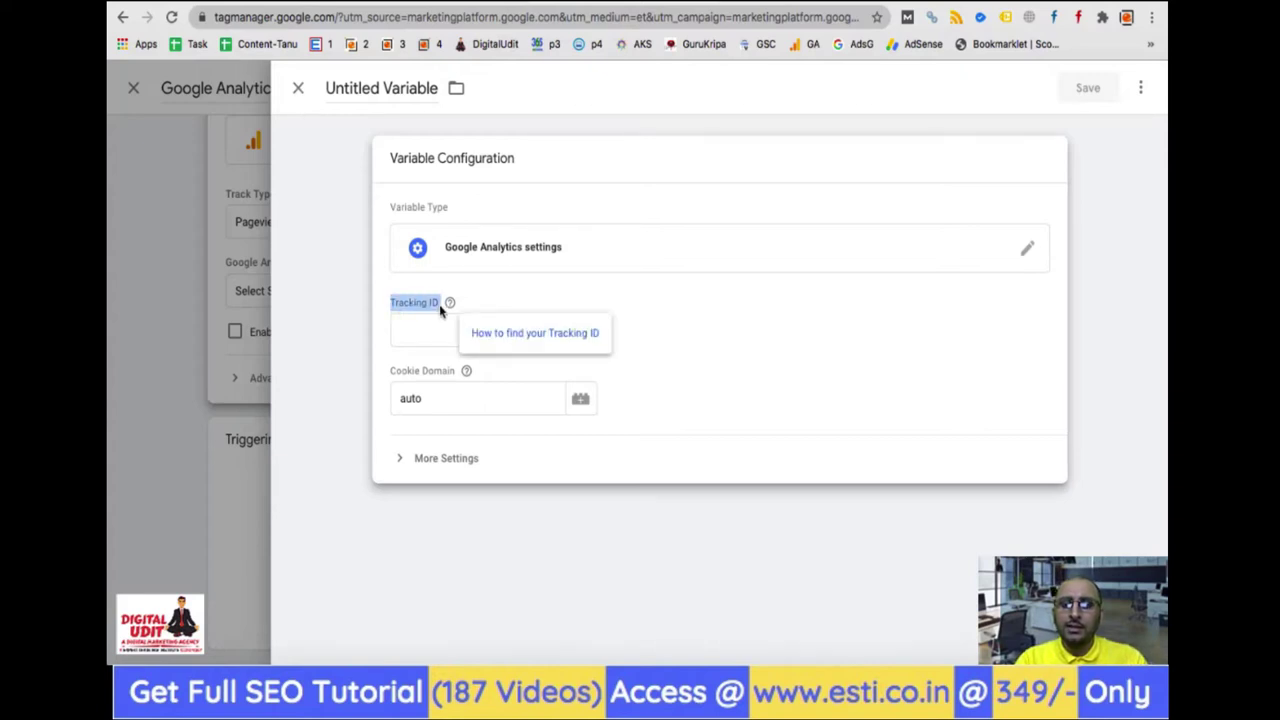
left_click(658, 361)
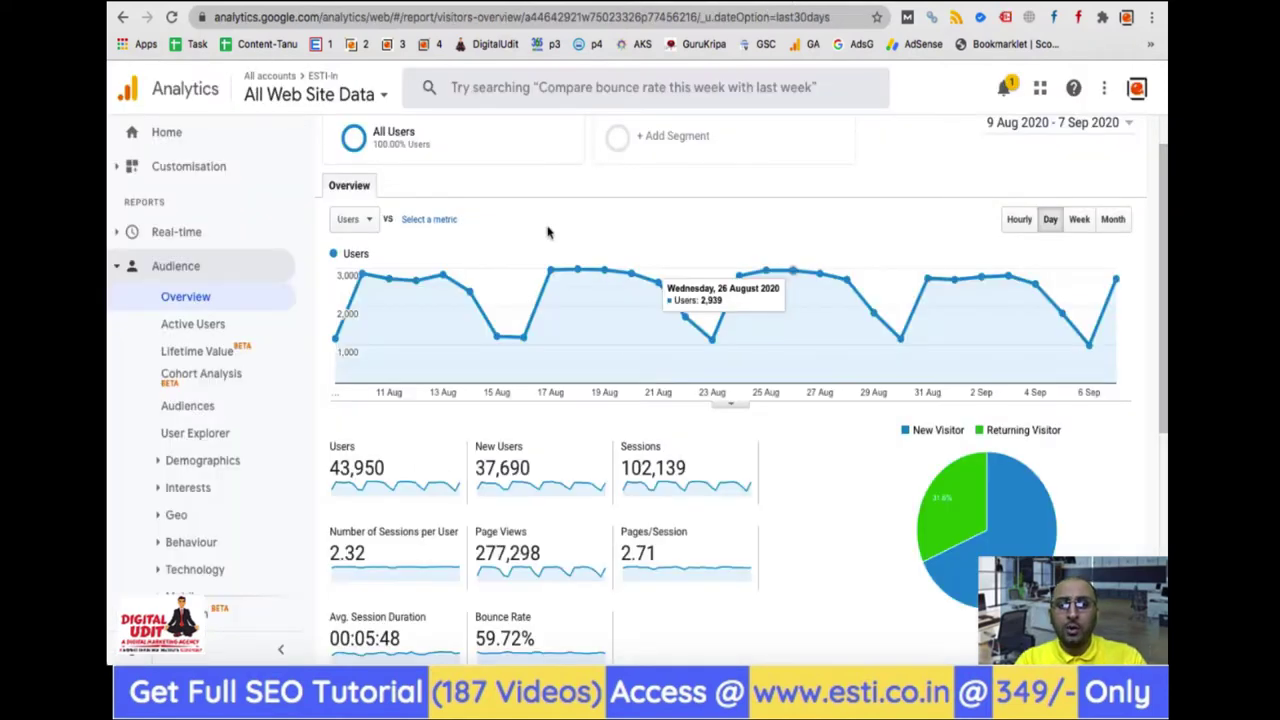
scroll(547, 232, "up", 1)
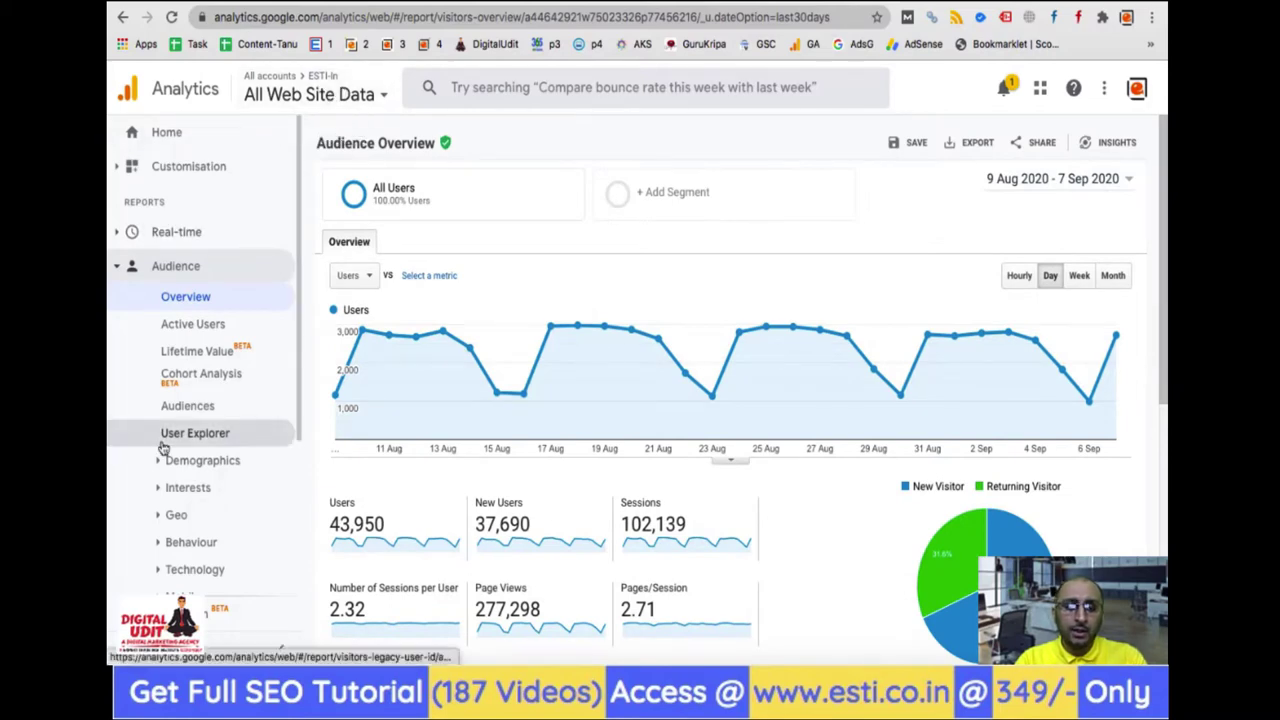
scroll(163, 447, "down", 3)
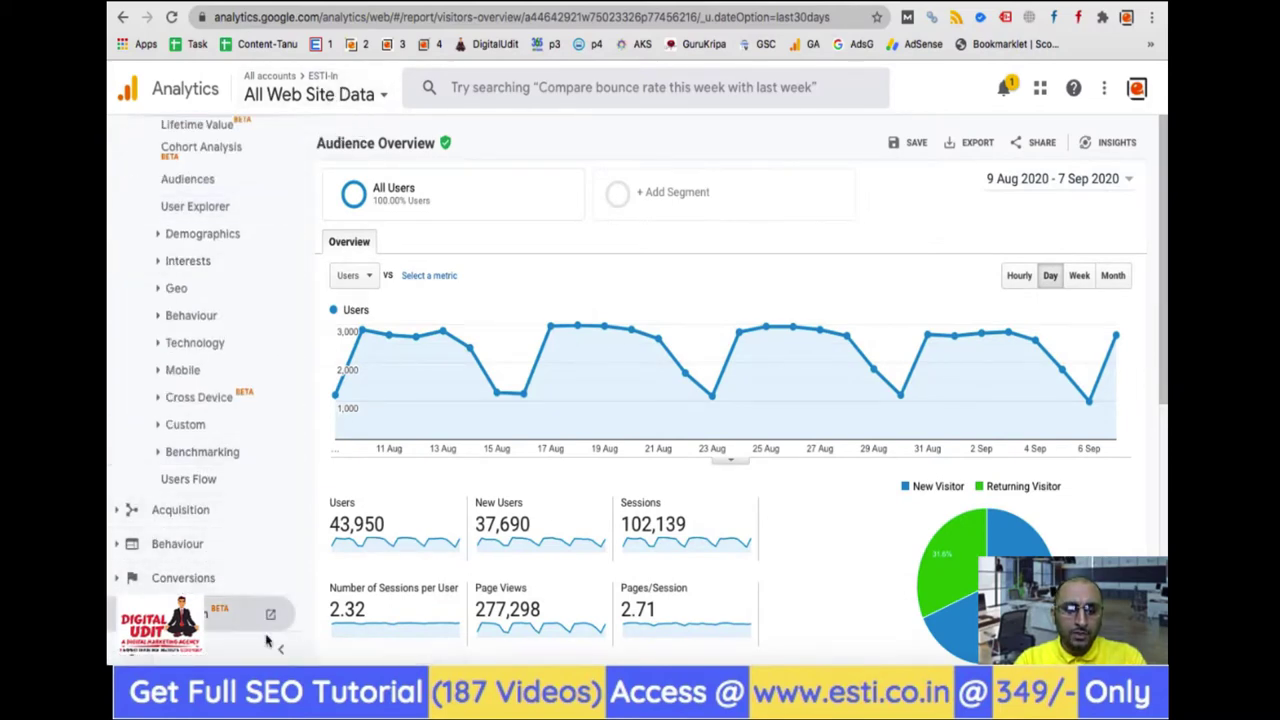
left_click(133, 657)
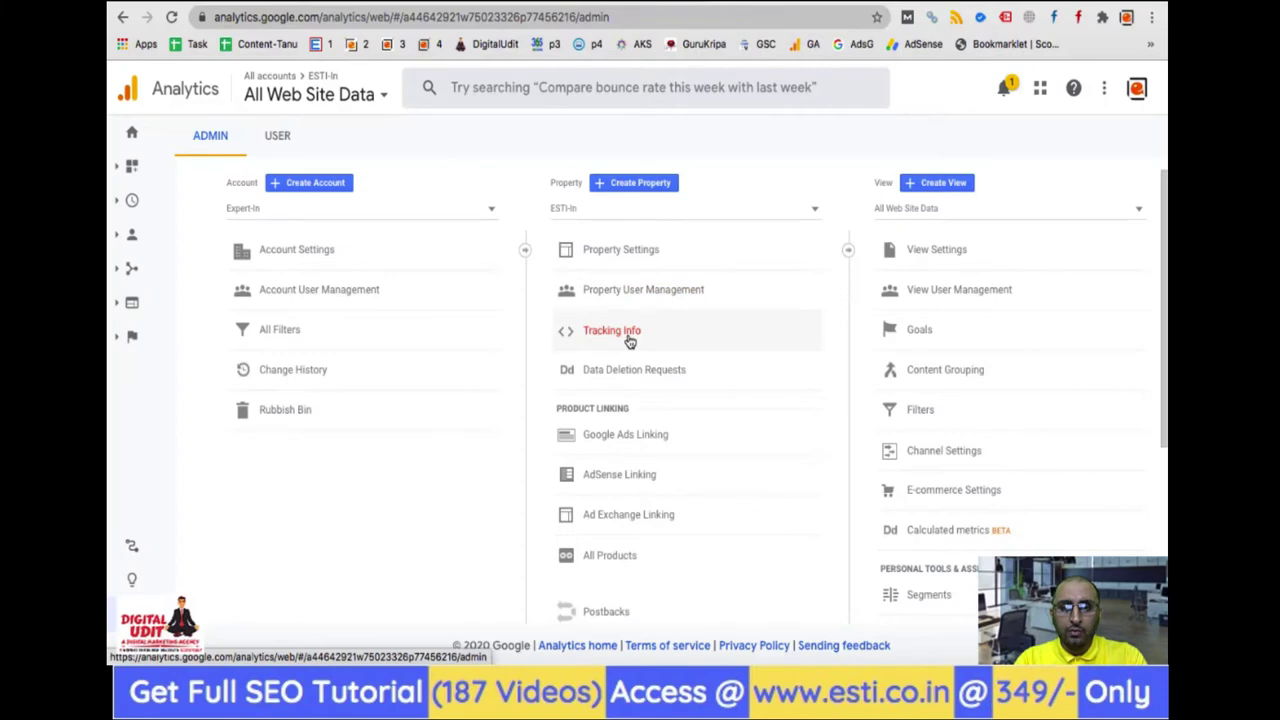
left_click(629, 341)
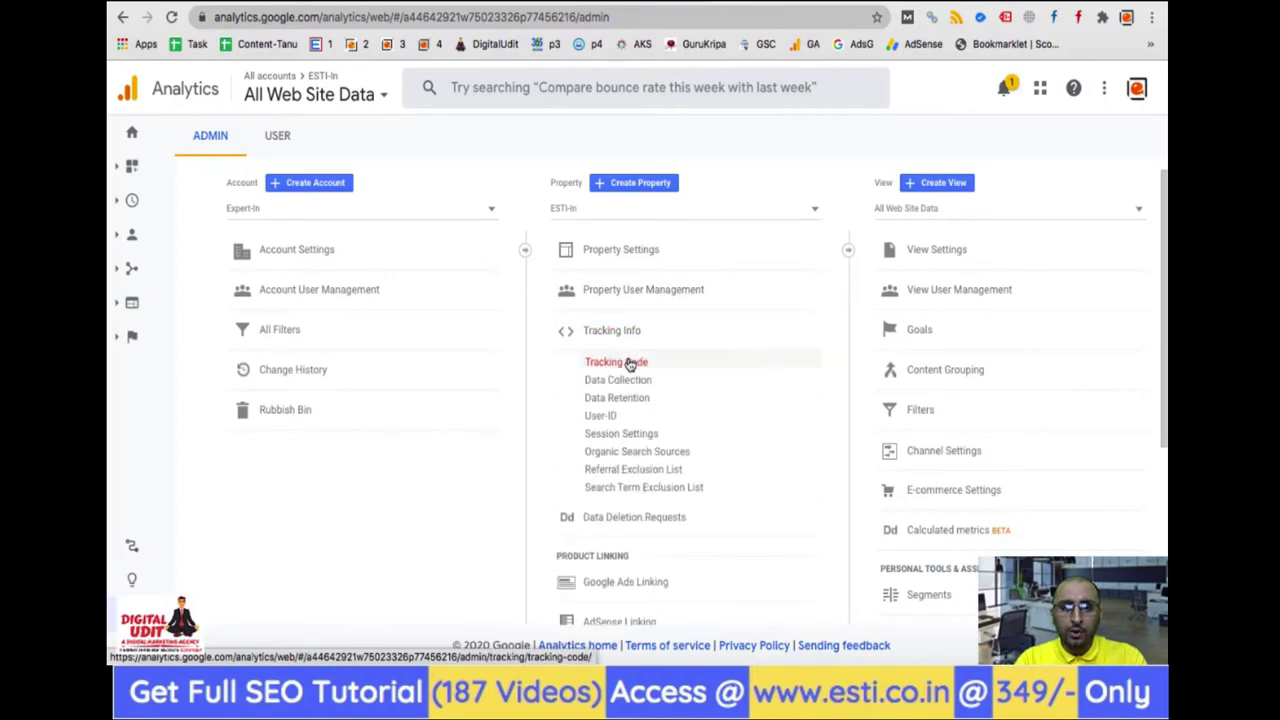
left_click(629, 364)
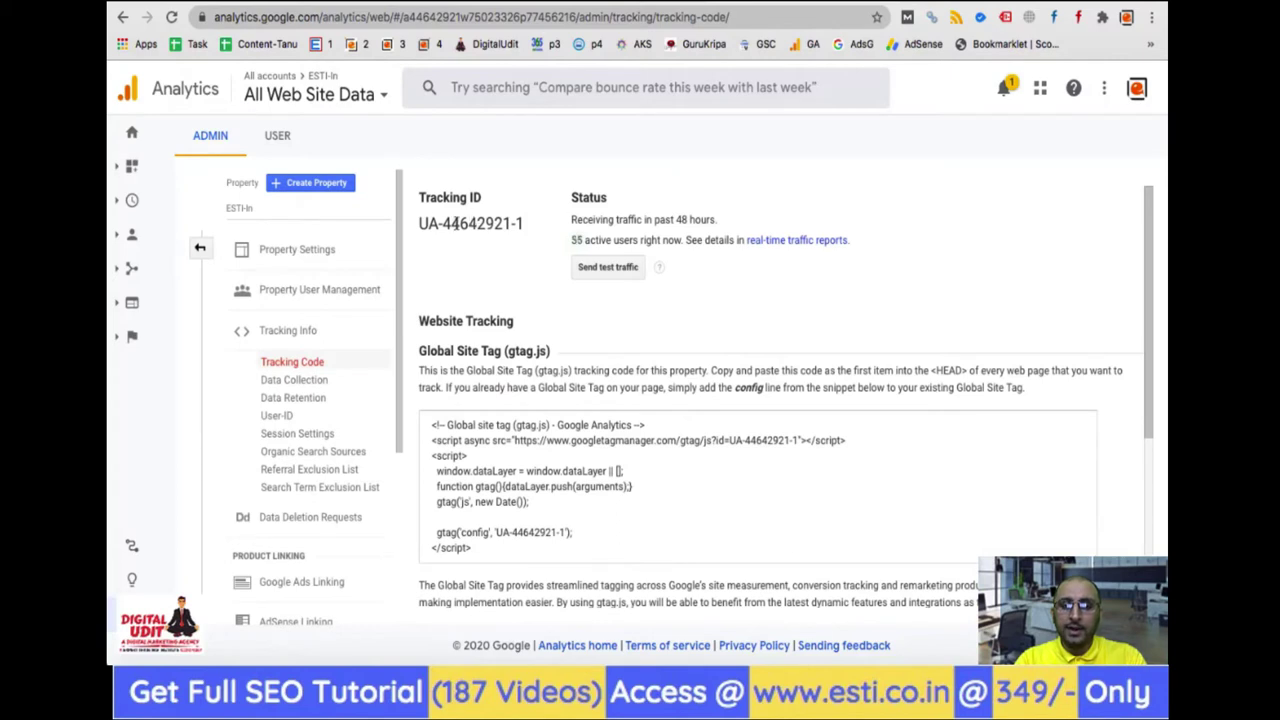
left_click_drag(421, 223, 537, 222)
key("ctrl+c")
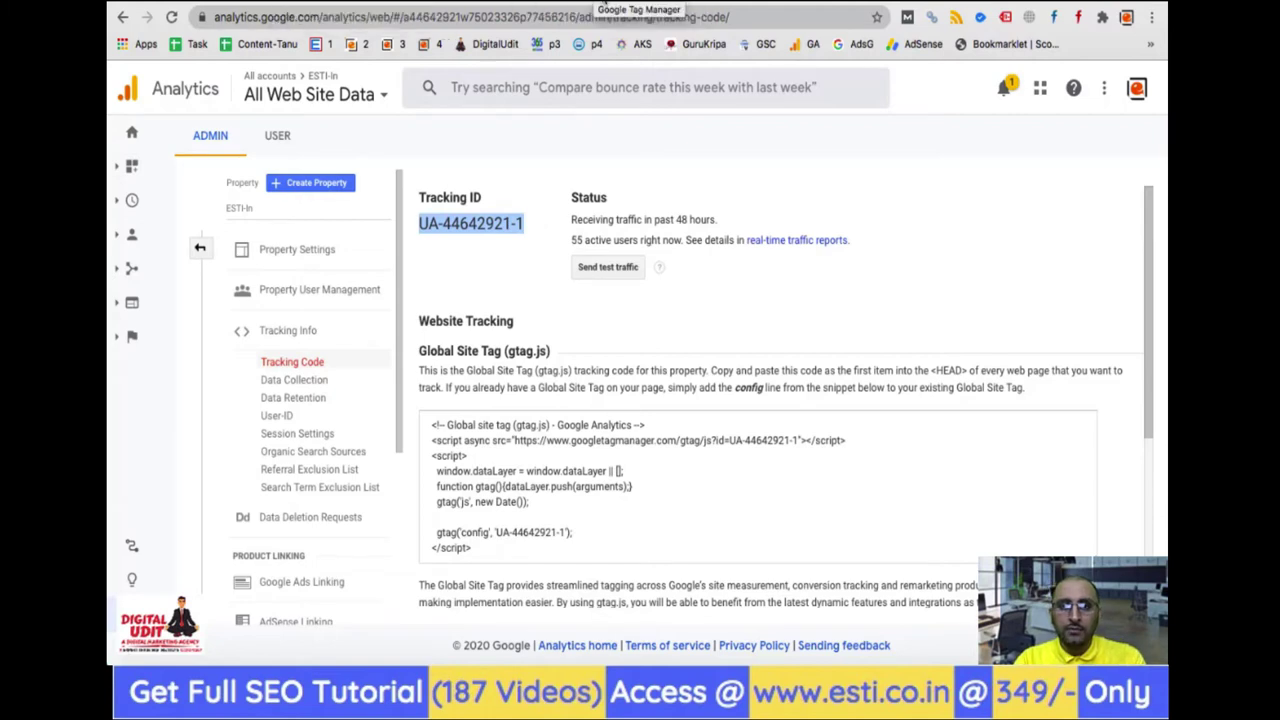
Return to Tag Manager, paste the copied tracking ID into the Google Analytics settings variable, and review its additional settings.
left_click(604, 4)
left_click(486, 329)
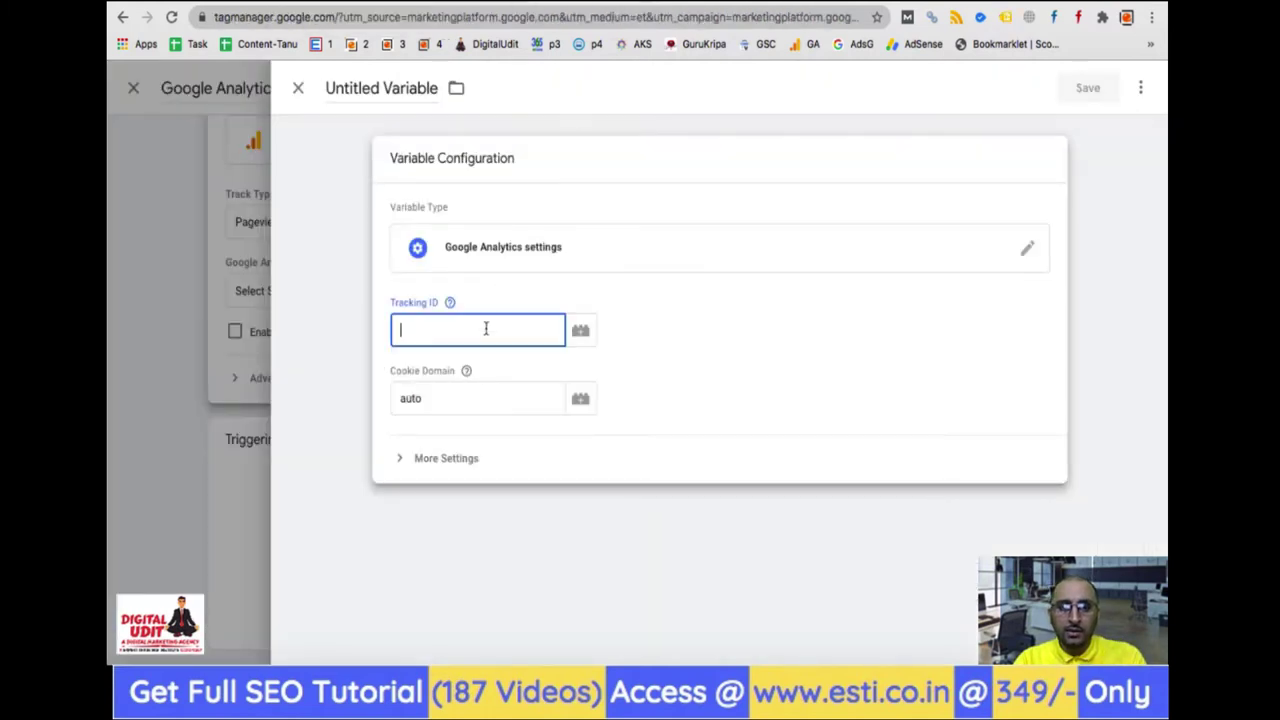
key("ctrl+v")
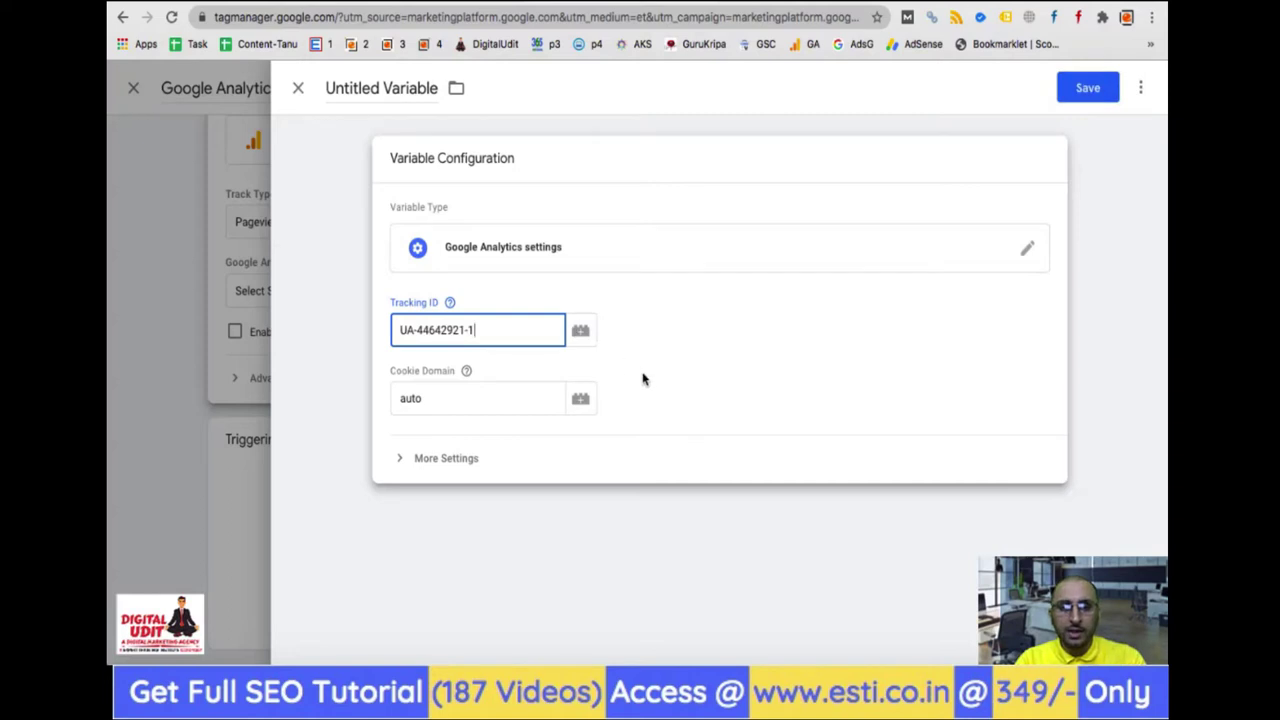
left_click(515, 400)
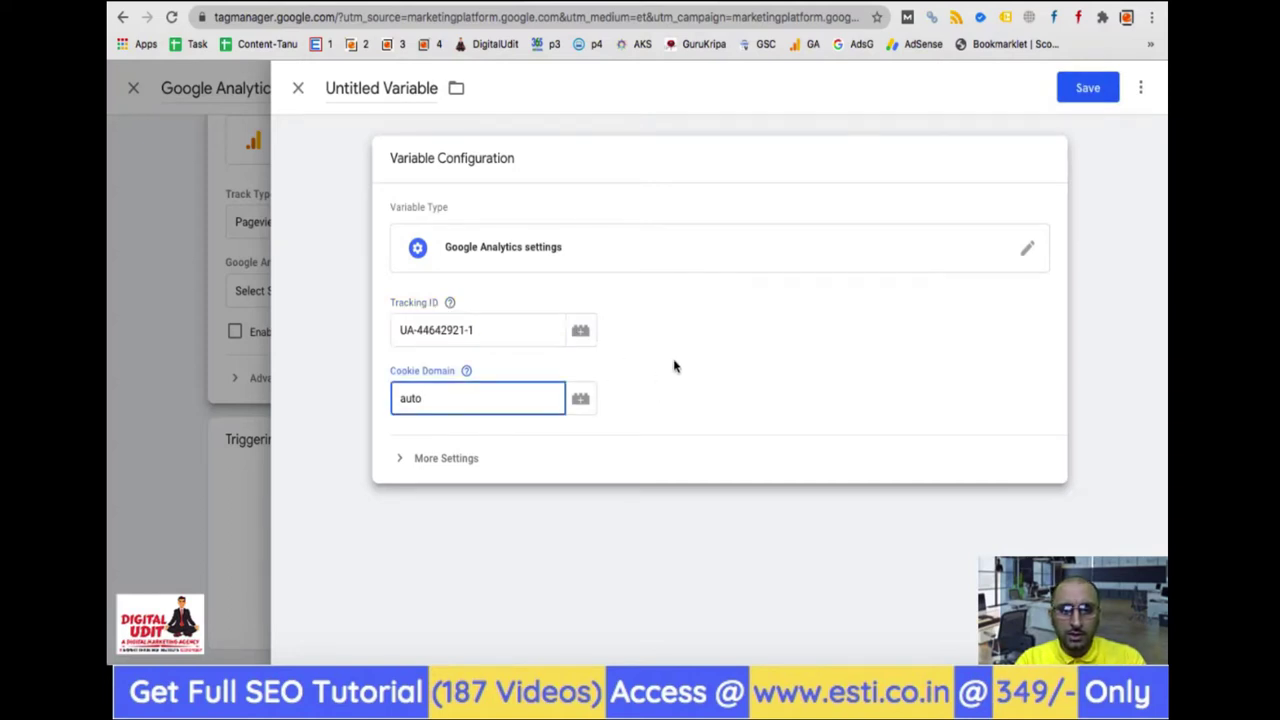
left_click(428, 462)
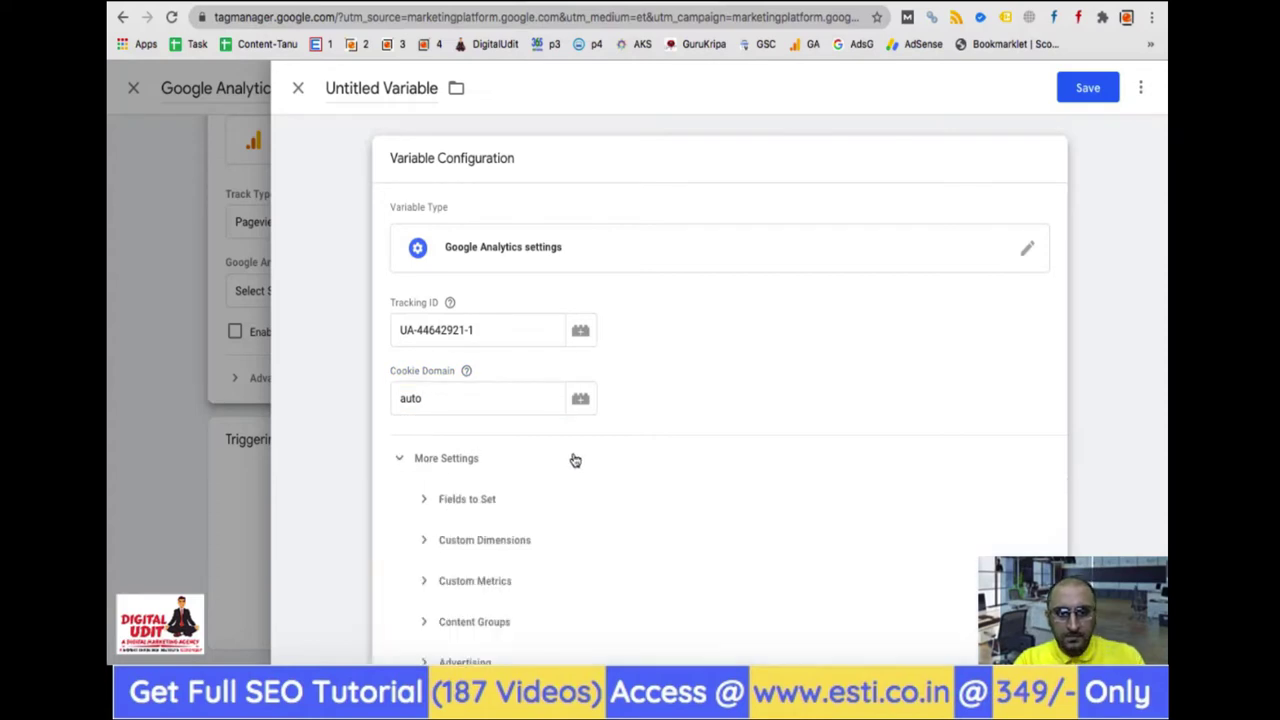
scroll(572, 458, "down", 3)
scroll(572, 460, "up", 3)
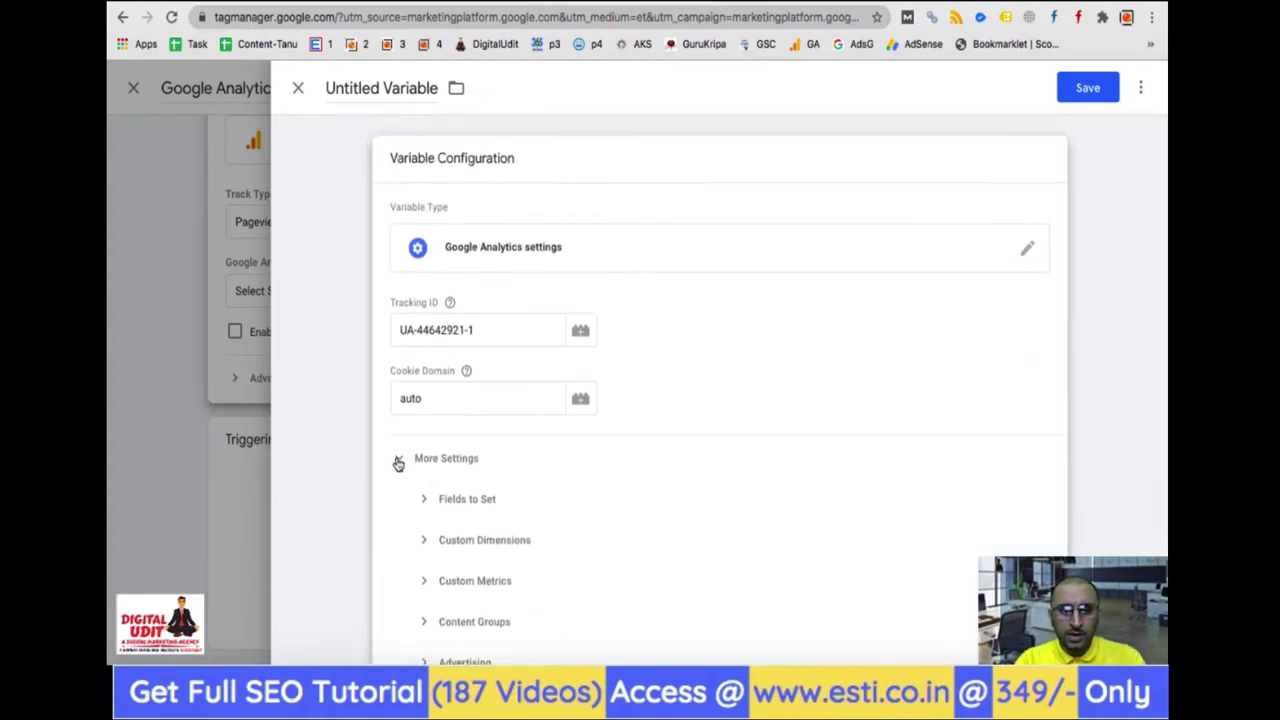
left_click(398, 462)
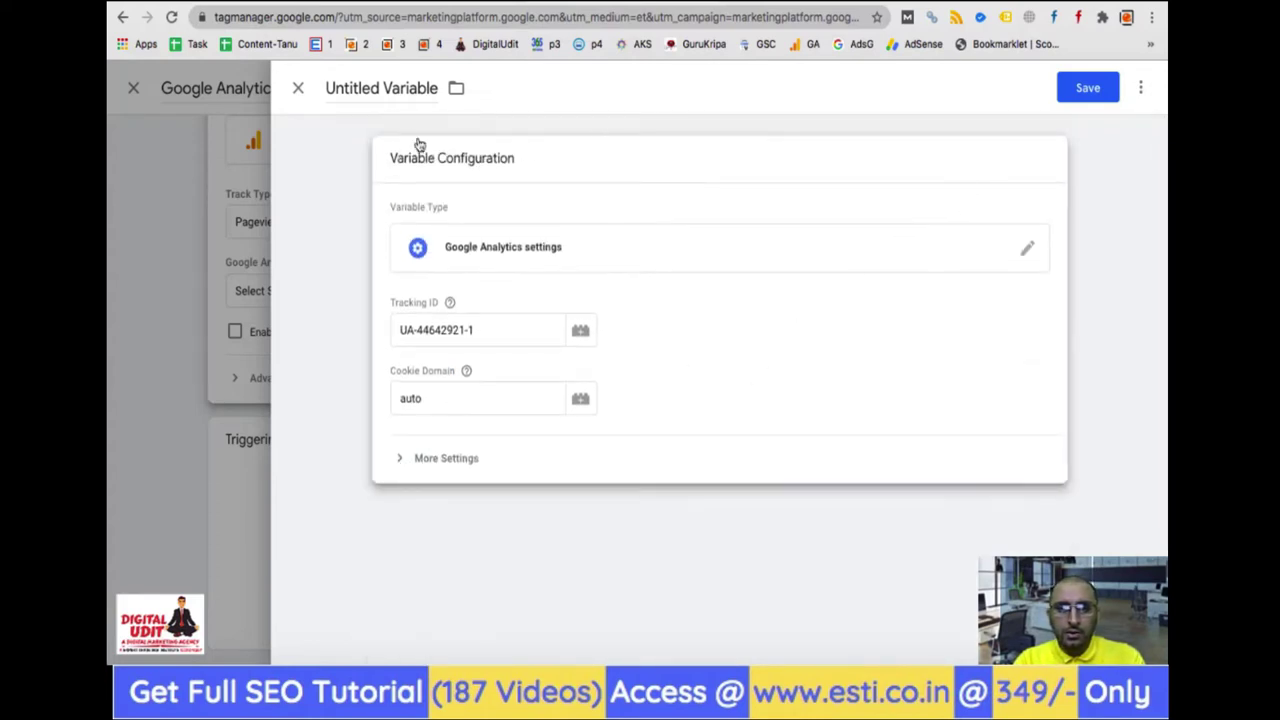
Name the Google Analytics settings variable GA-ID and save it.
left_click(380, 92)
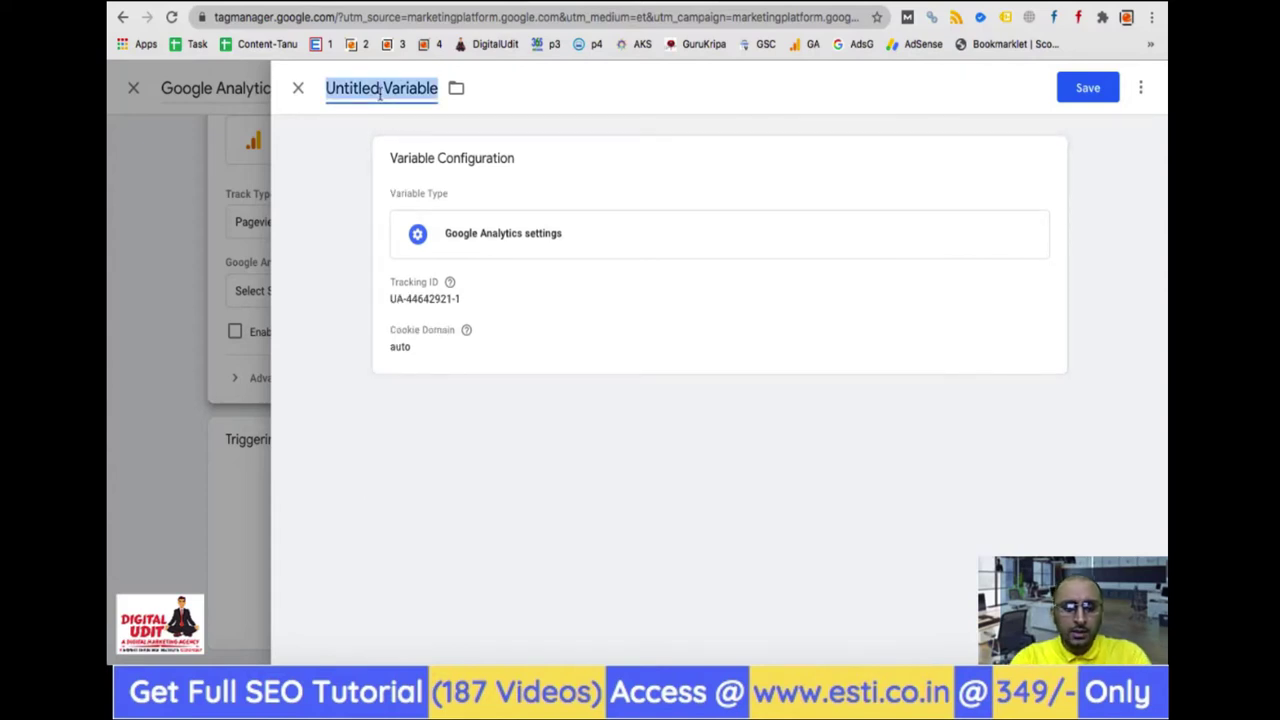
type("GA")
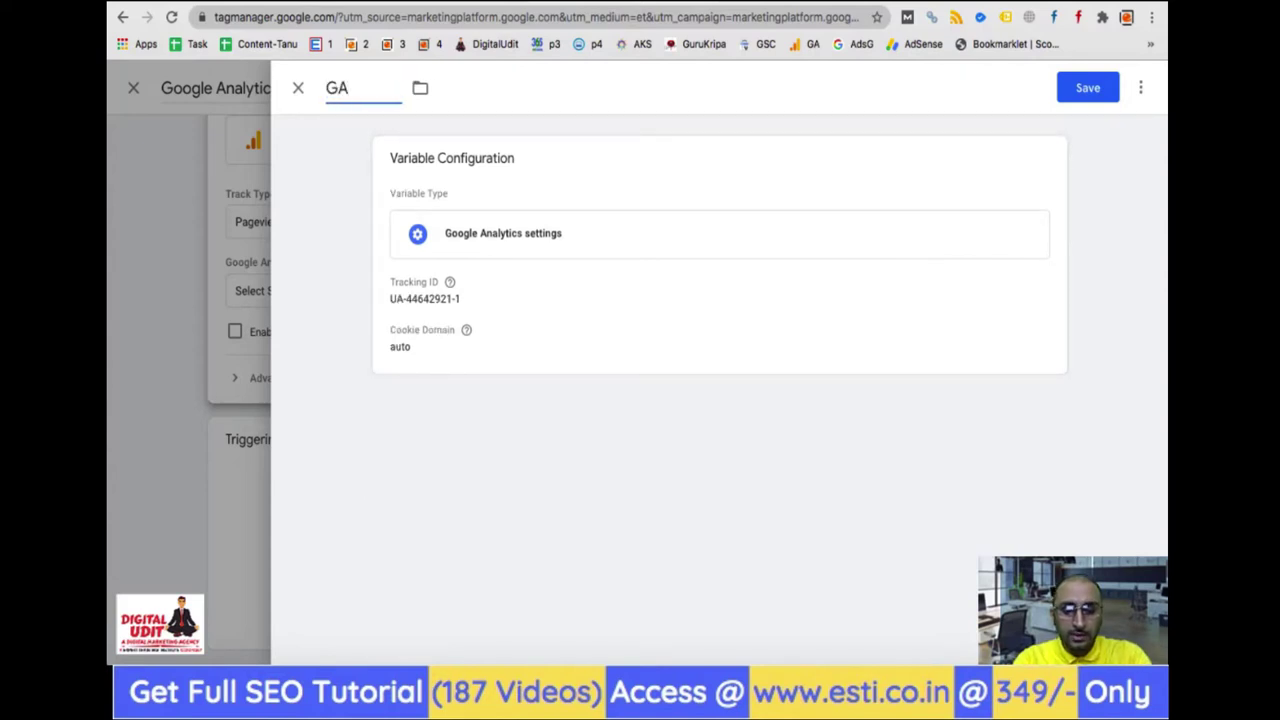
type("-ID")
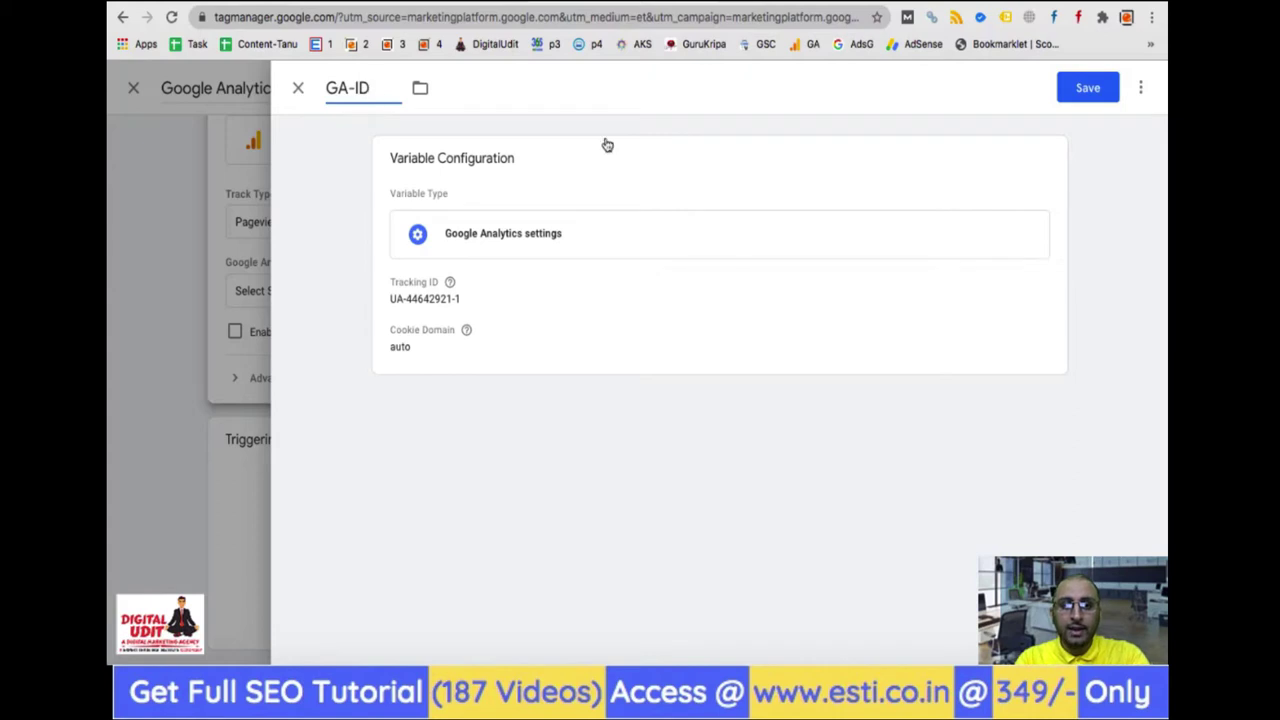
left_click(1108, 92)
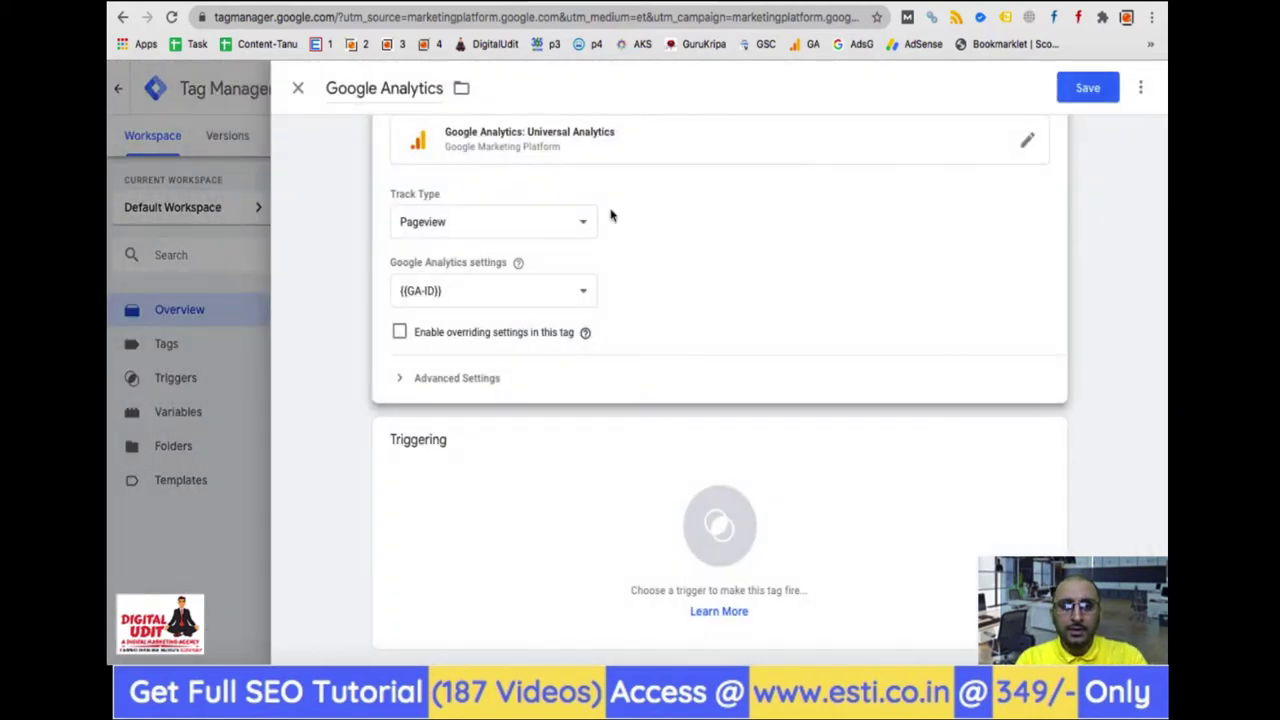
Assign the All Pages page view trigger to the Google Analytics tag and save the tag.
scroll(460, 300, "up", 3)
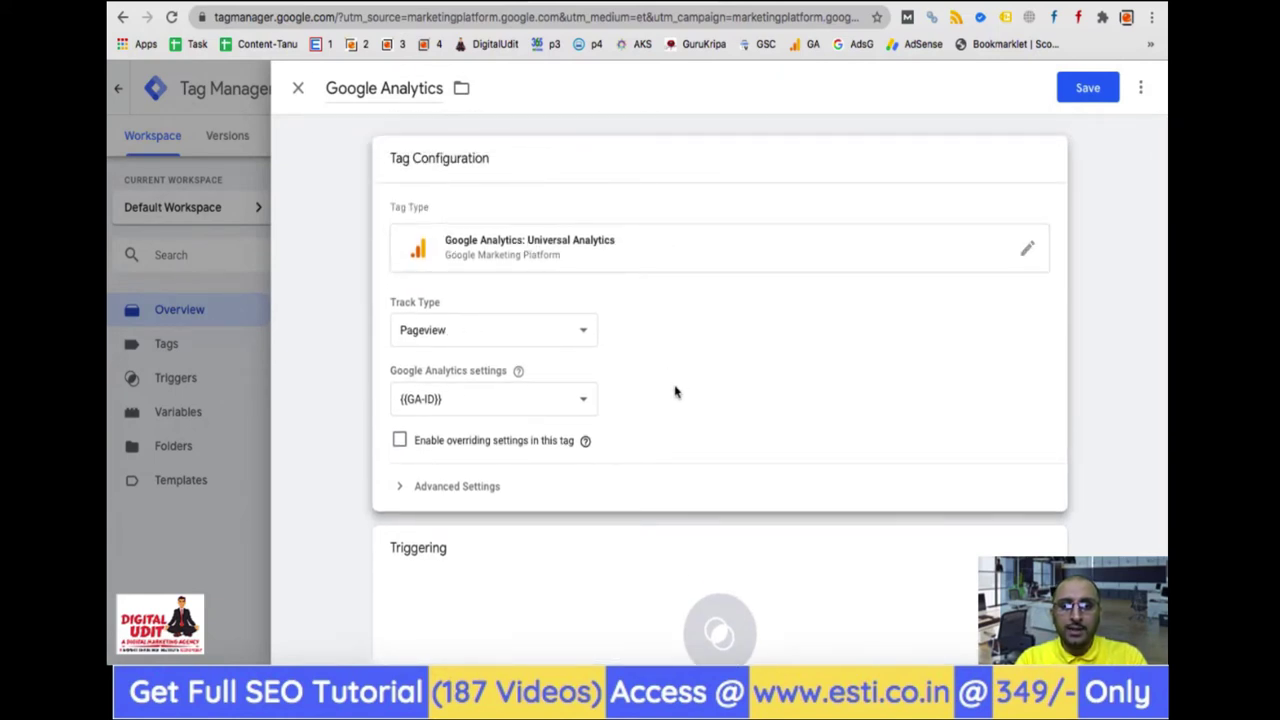
key("ctrl+Tab")
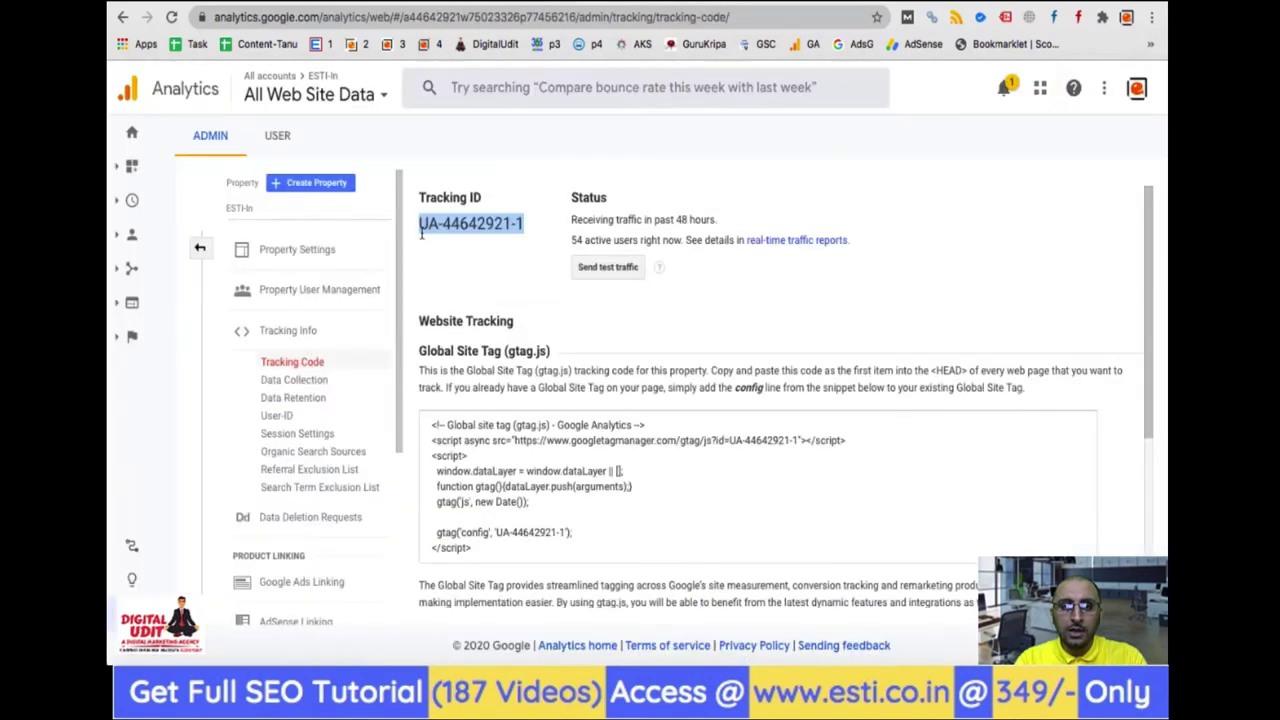
key("ctrl+shift+Tab")
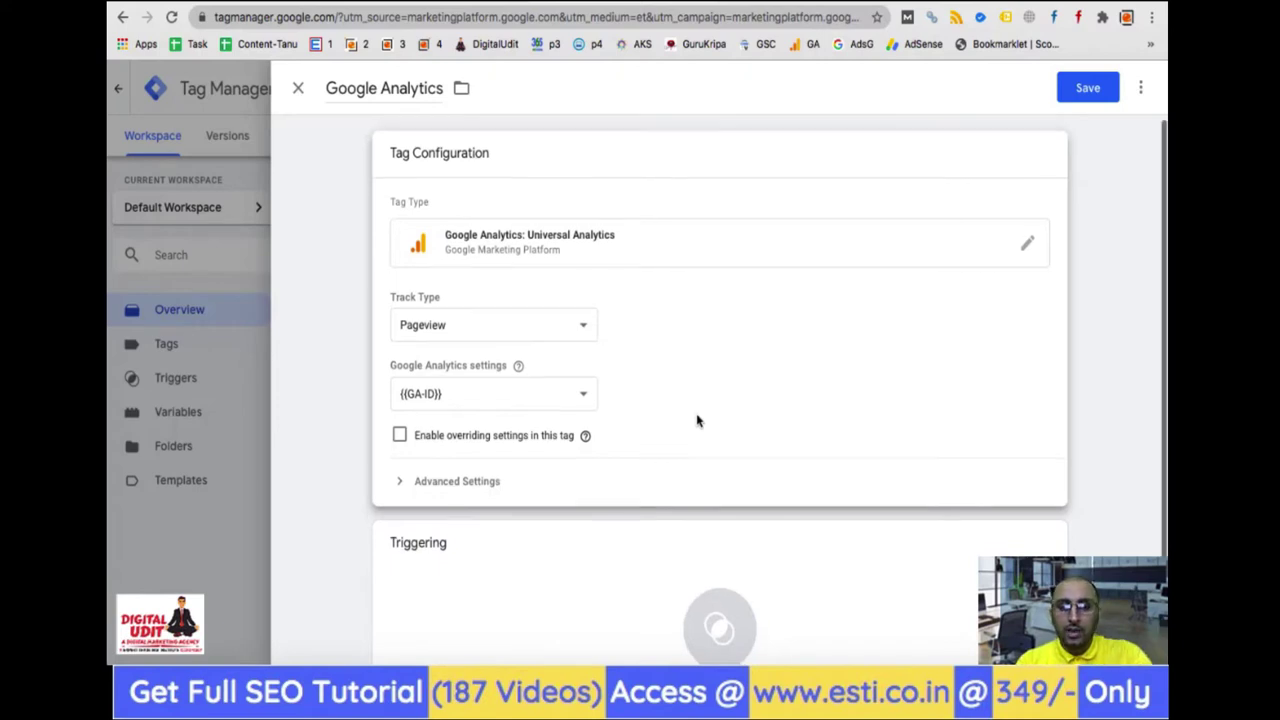
scroll(697, 420, "down", 2)
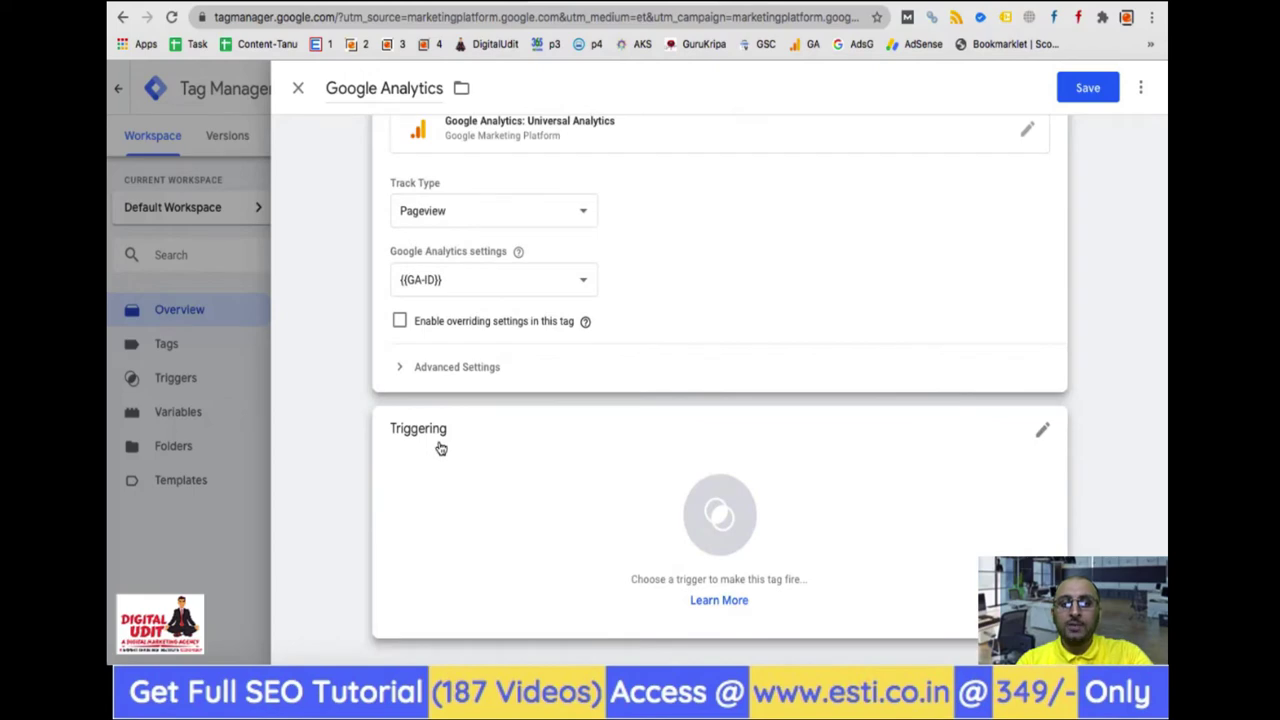
left_click(1043, 430)
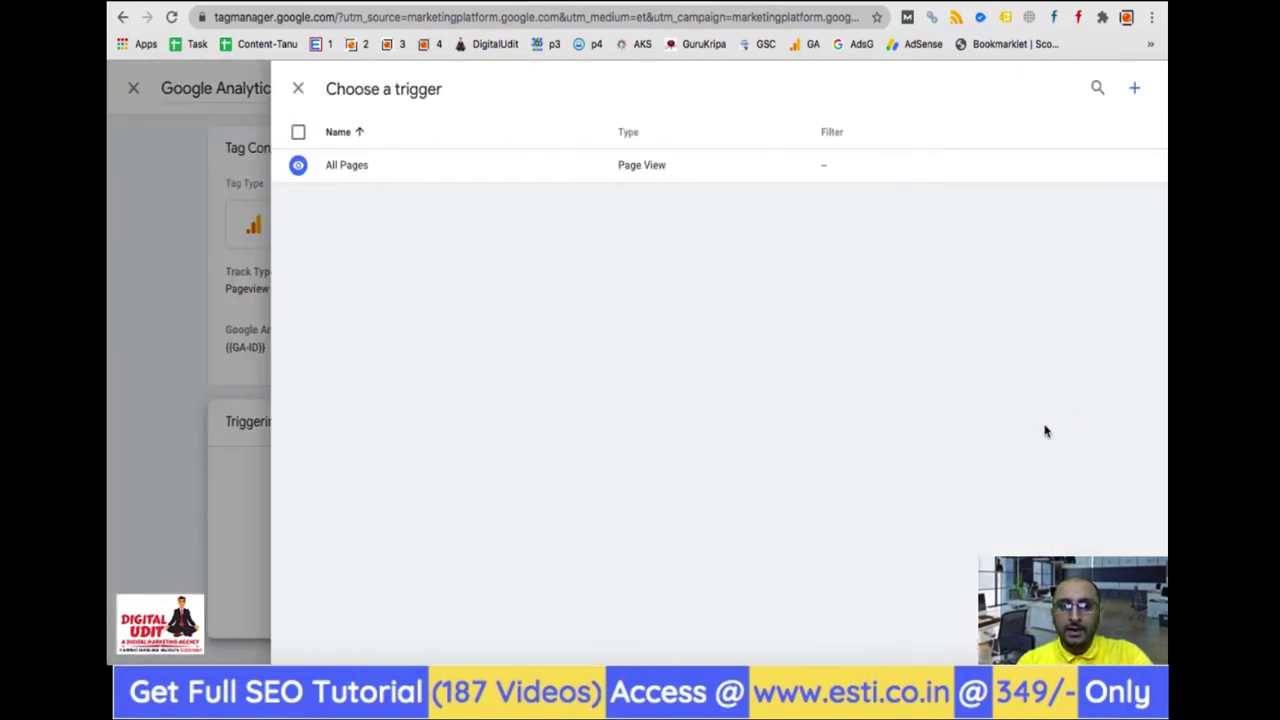
left_click(350, 168)
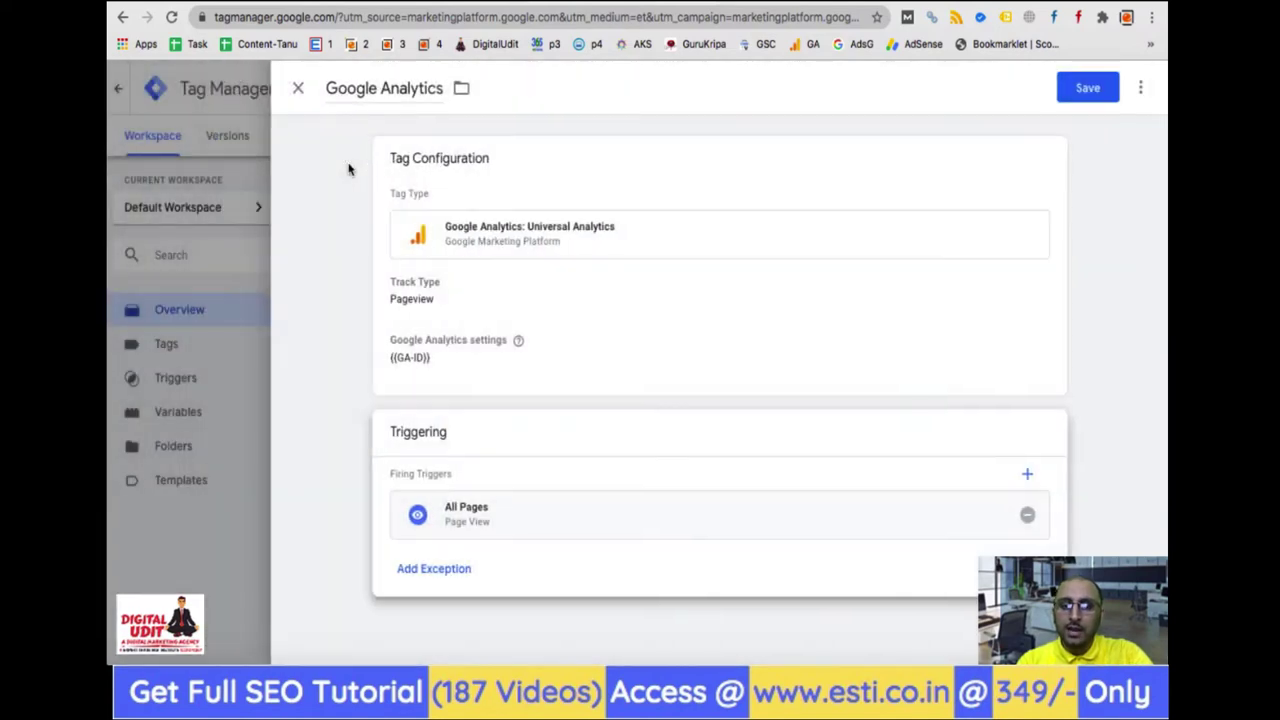
left_click(1092, 90)
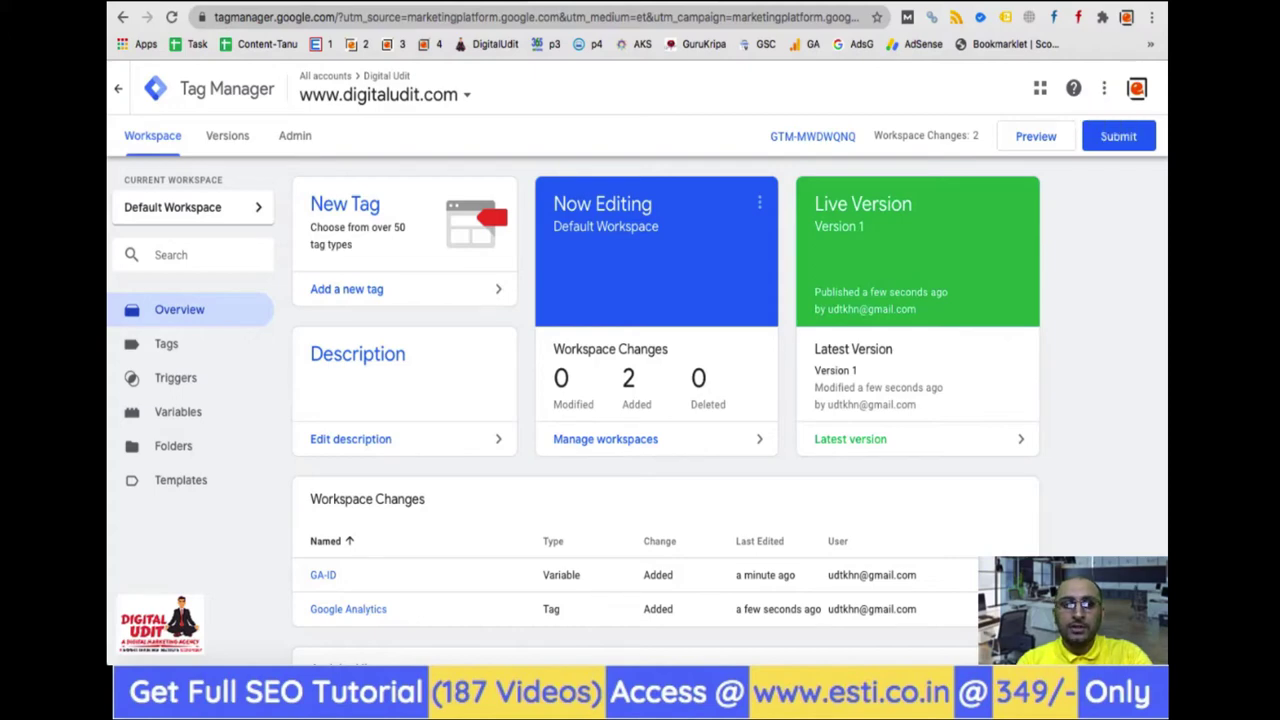
Open the live digitaludit.com site from its WordPress admin and check its installed tags with Google Tag Assistant.
key("ctrl+Tab")
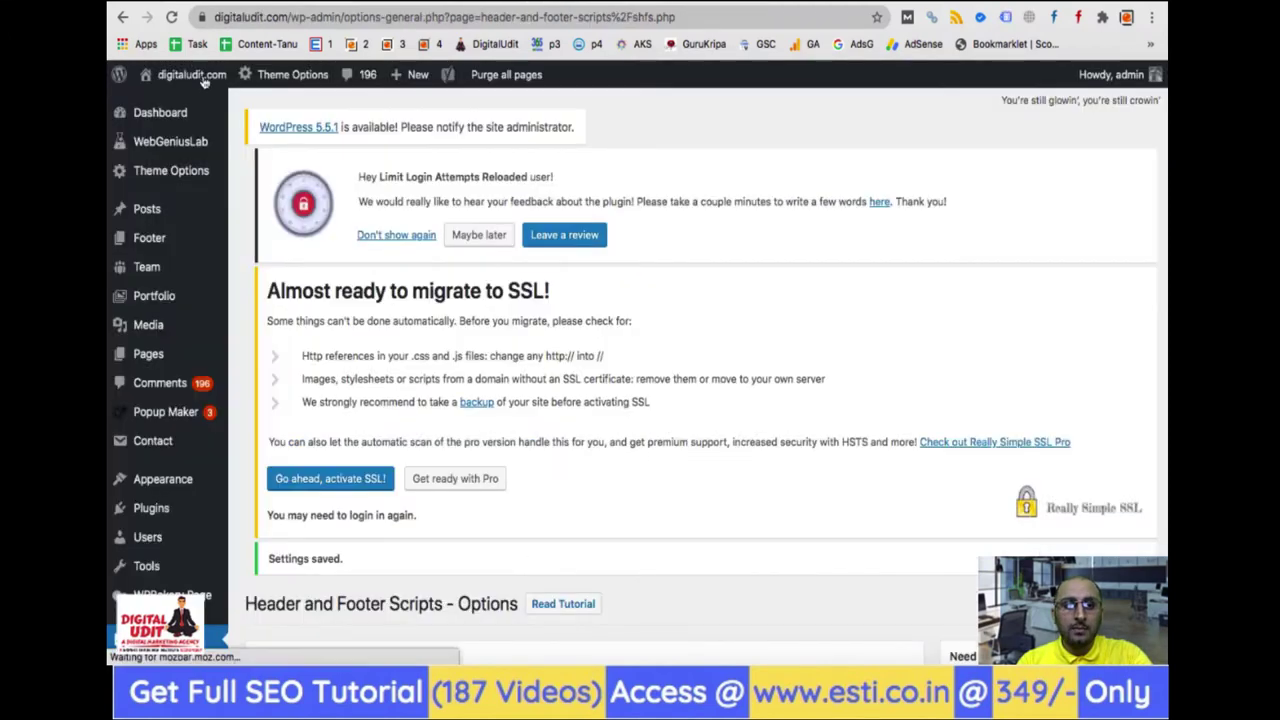
left_click(160, 104)
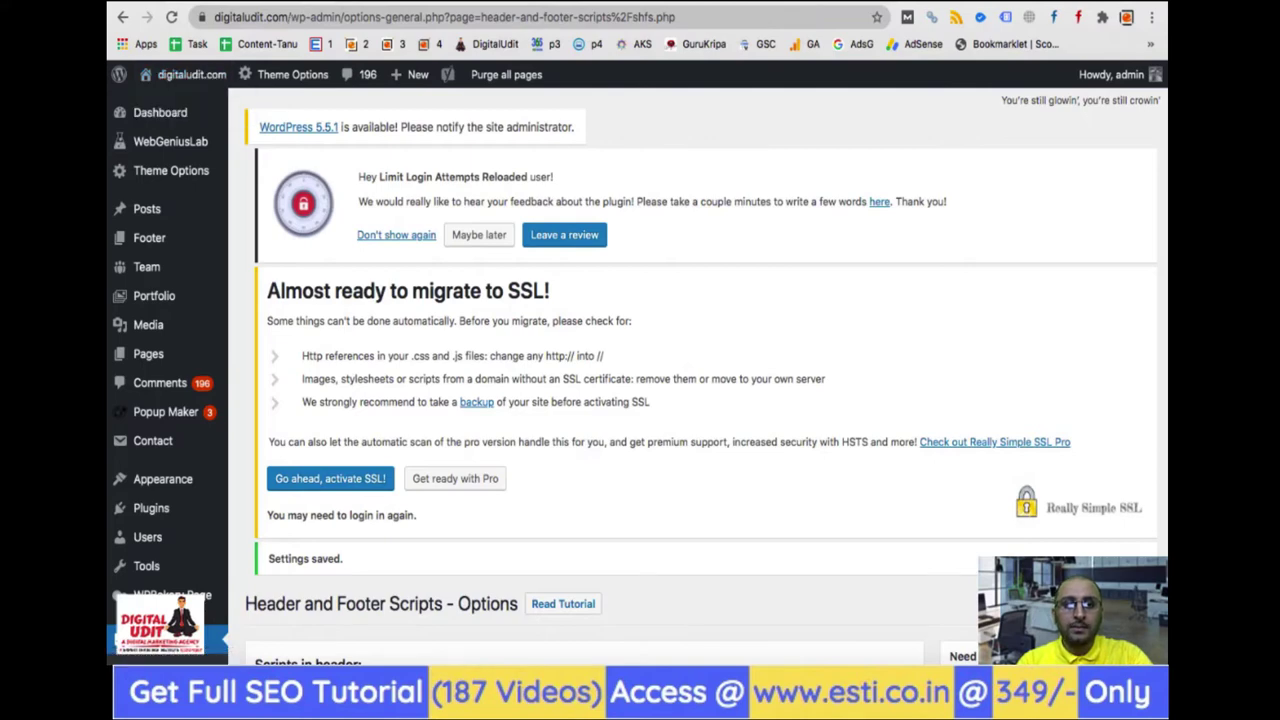
key("ctrl+shift+Tab")
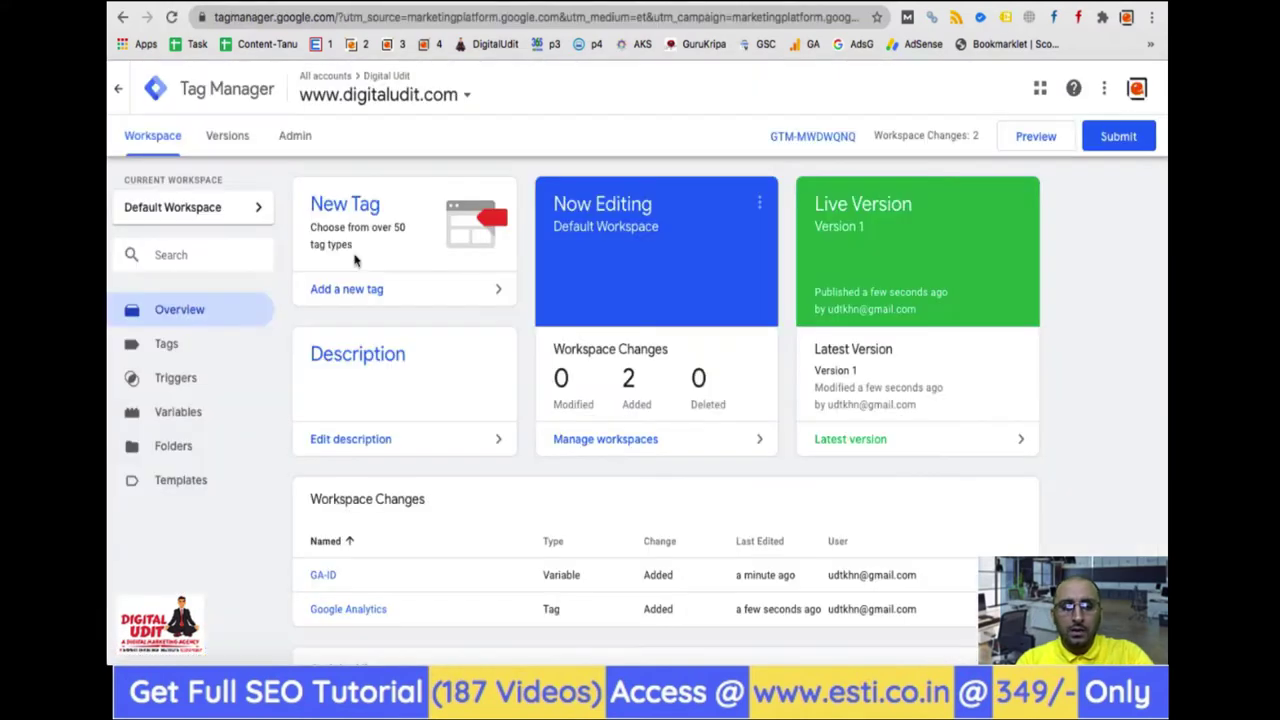
left_click(168, 345)
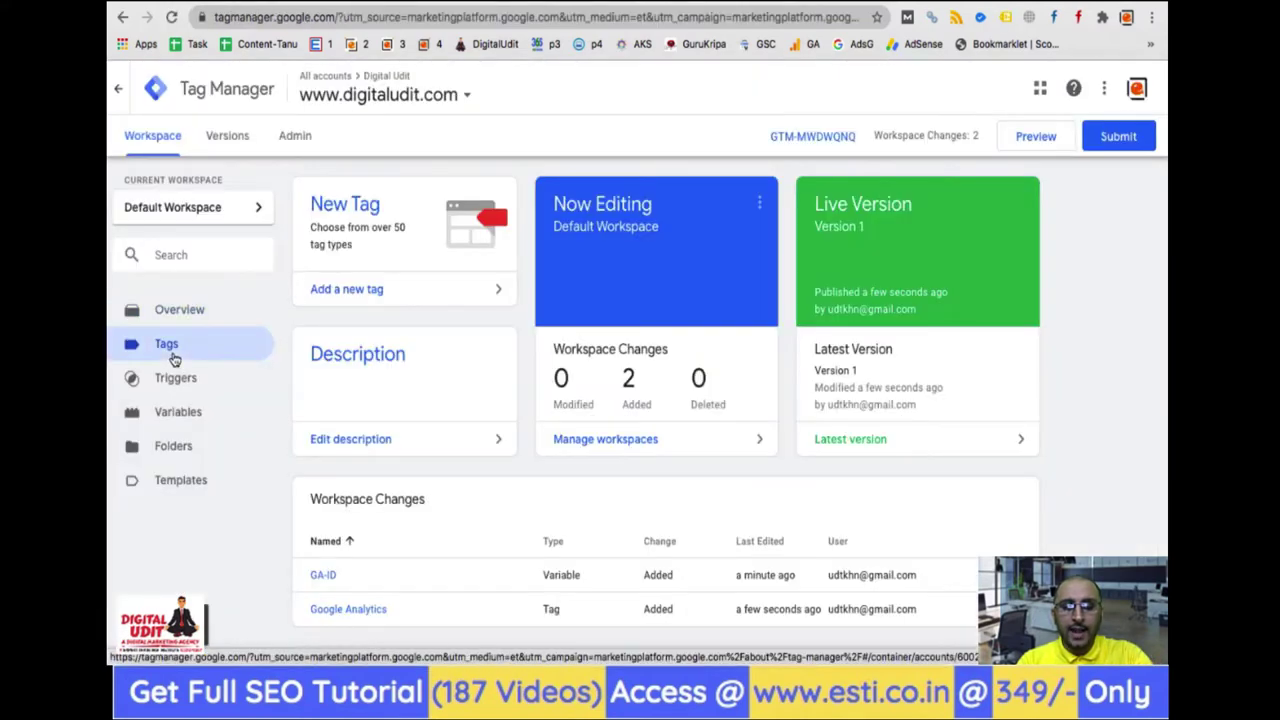
key("ctrl+Tab")
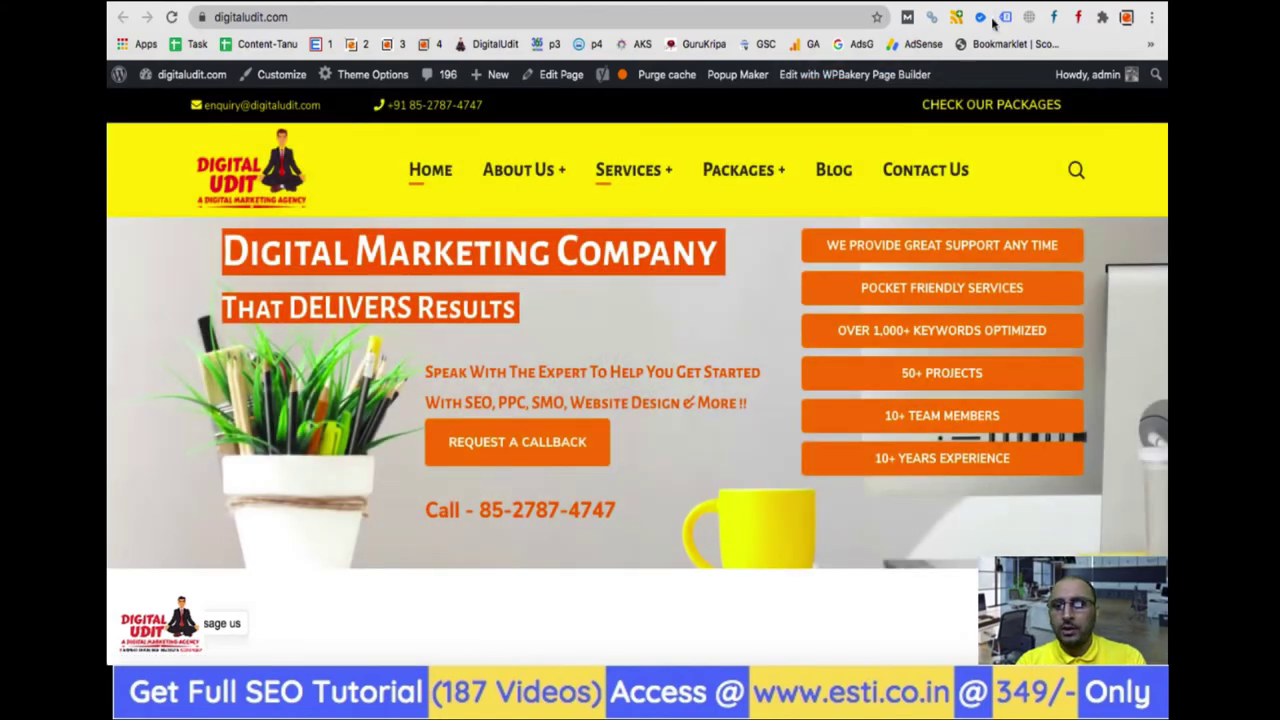
left_click(1006, 18)
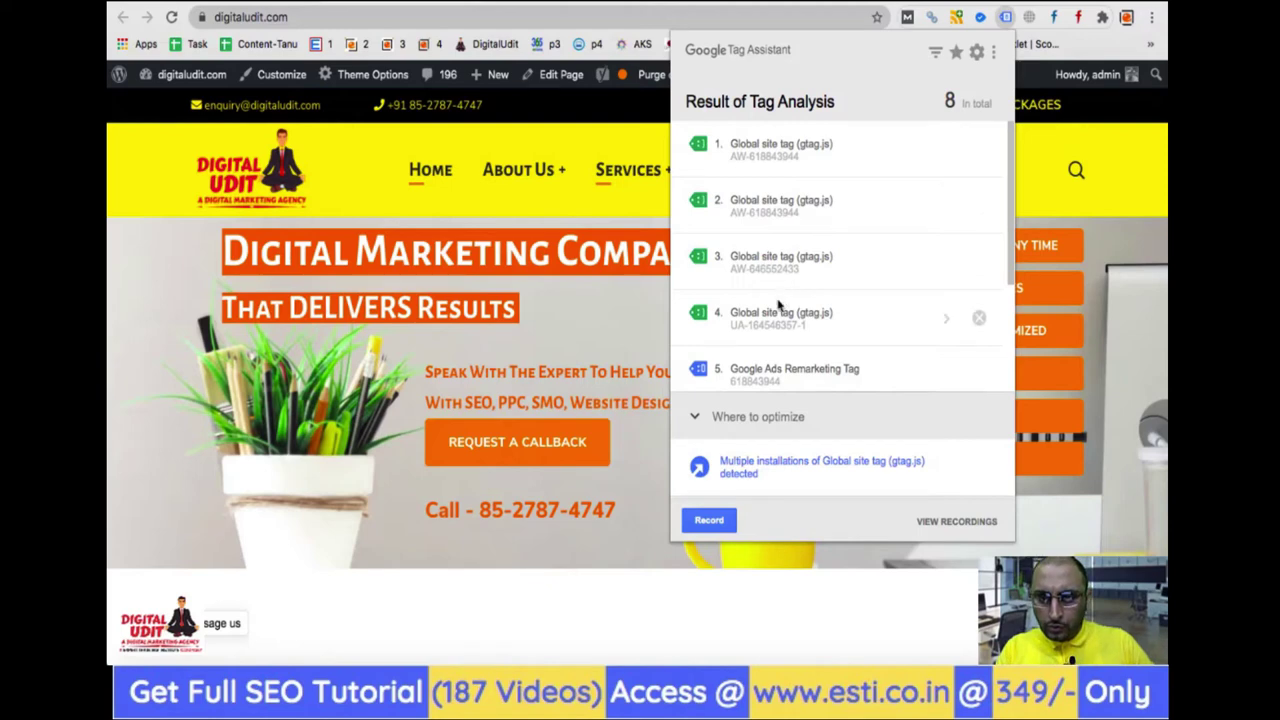
scroll(800, 312, "down", 2)
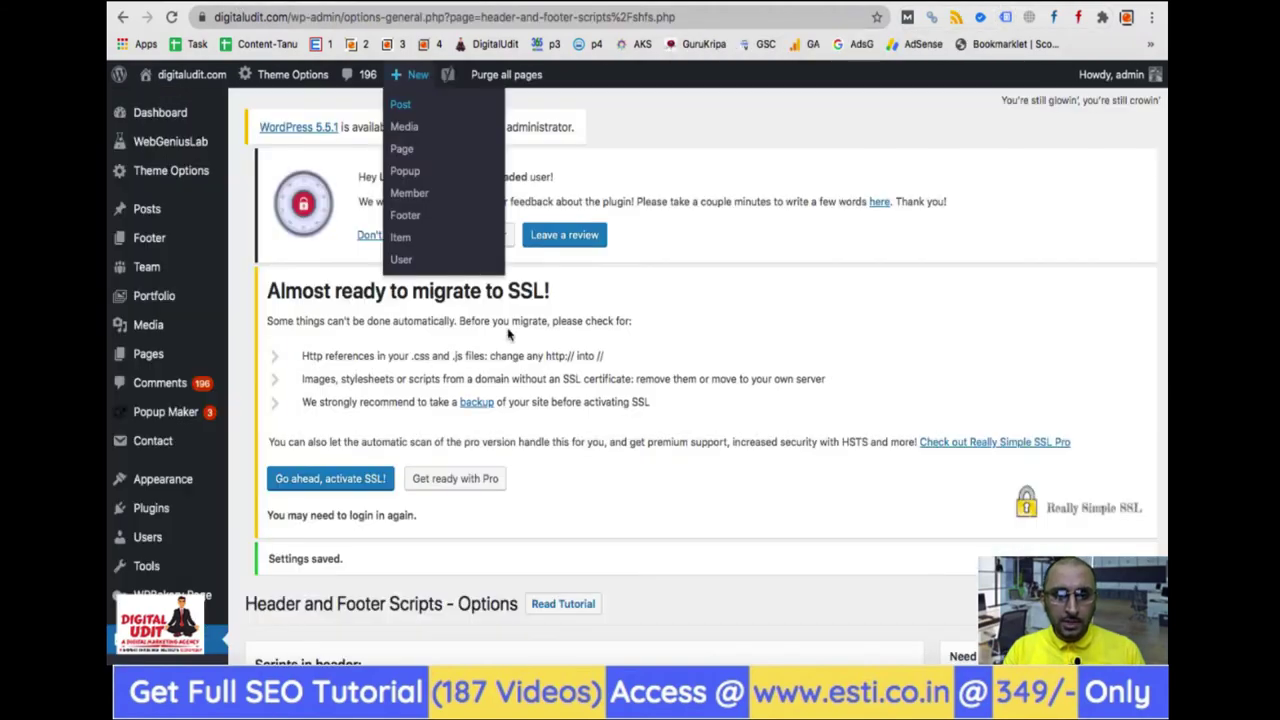
Compare the Google Ads global site tag in the WordPress header scripts with the tags Google Tag Assistant lists for the live site.
scroll(510, 334, "down", 5)
scroll(510, 334, "down", 1)
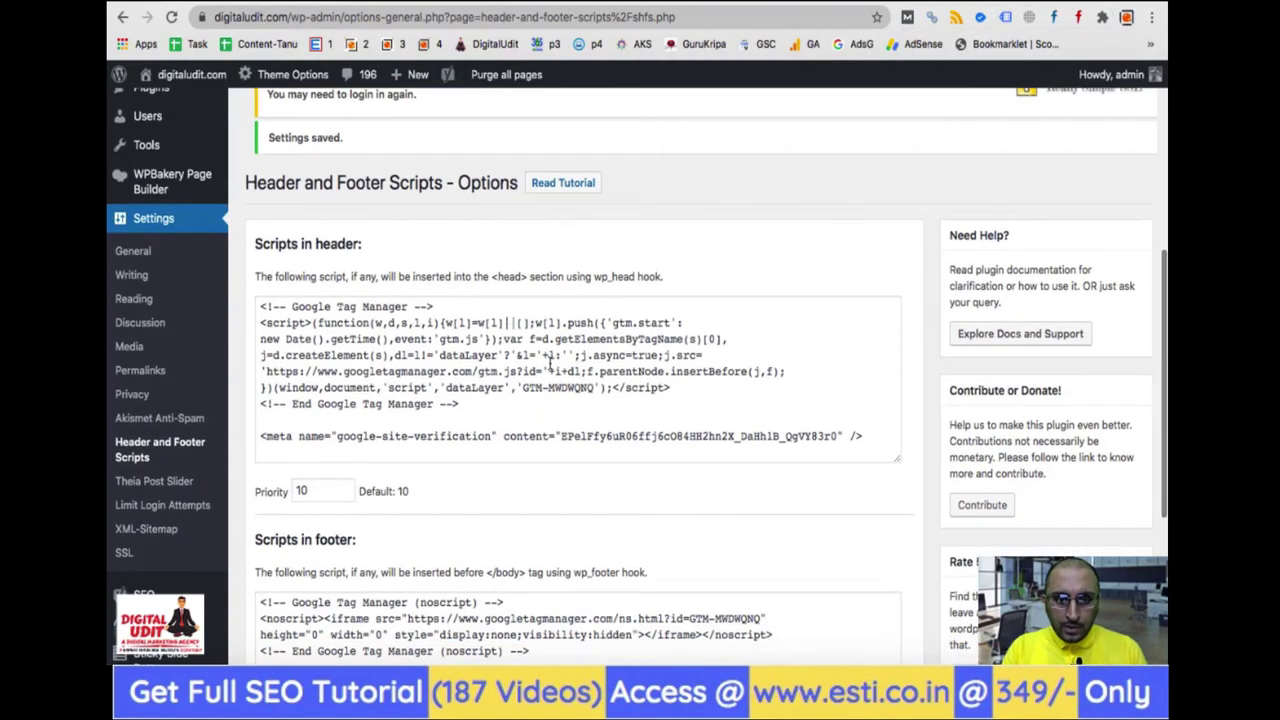
scroll(549, 363, "down", 5)
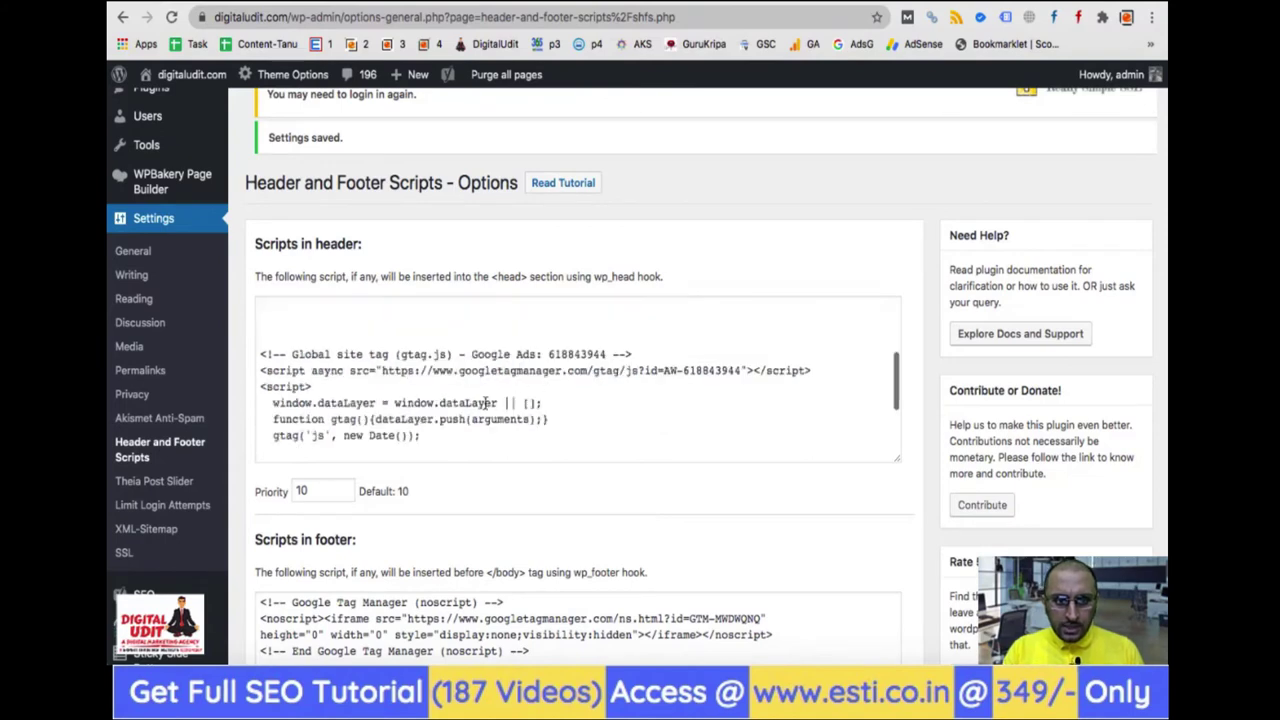
scroll(490, 402, "down", 2)
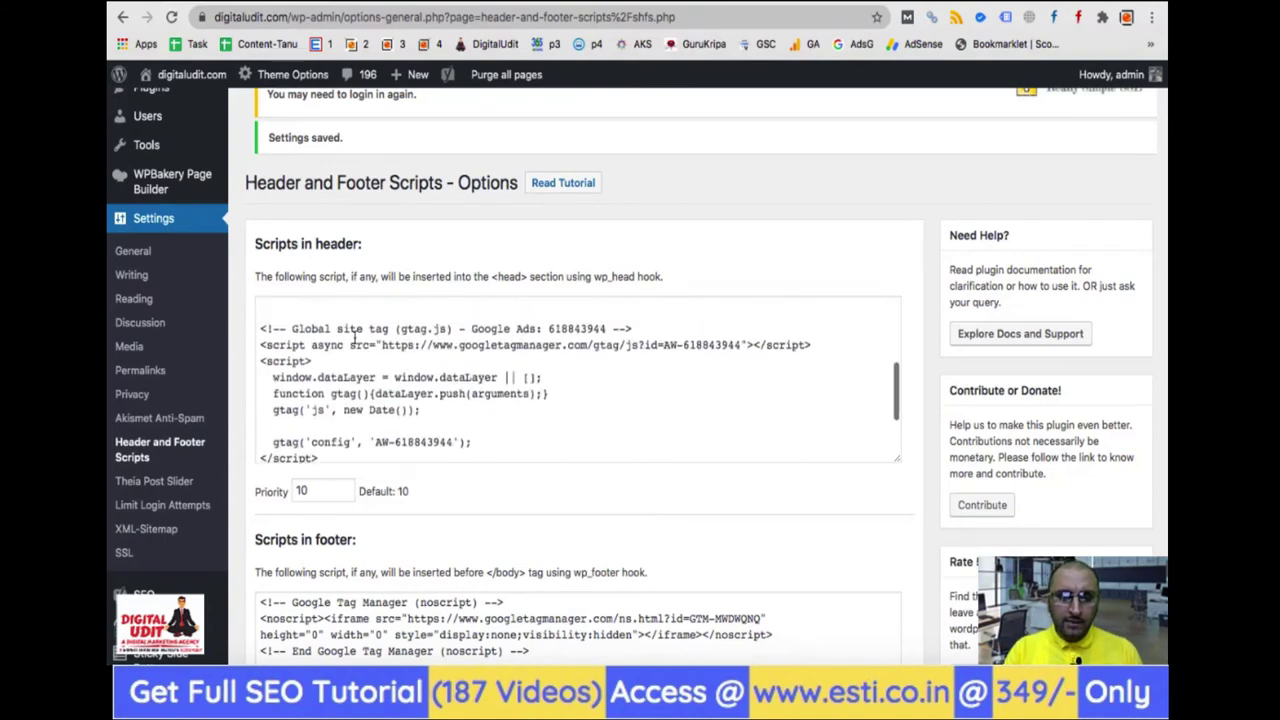
left_click(581, 329)
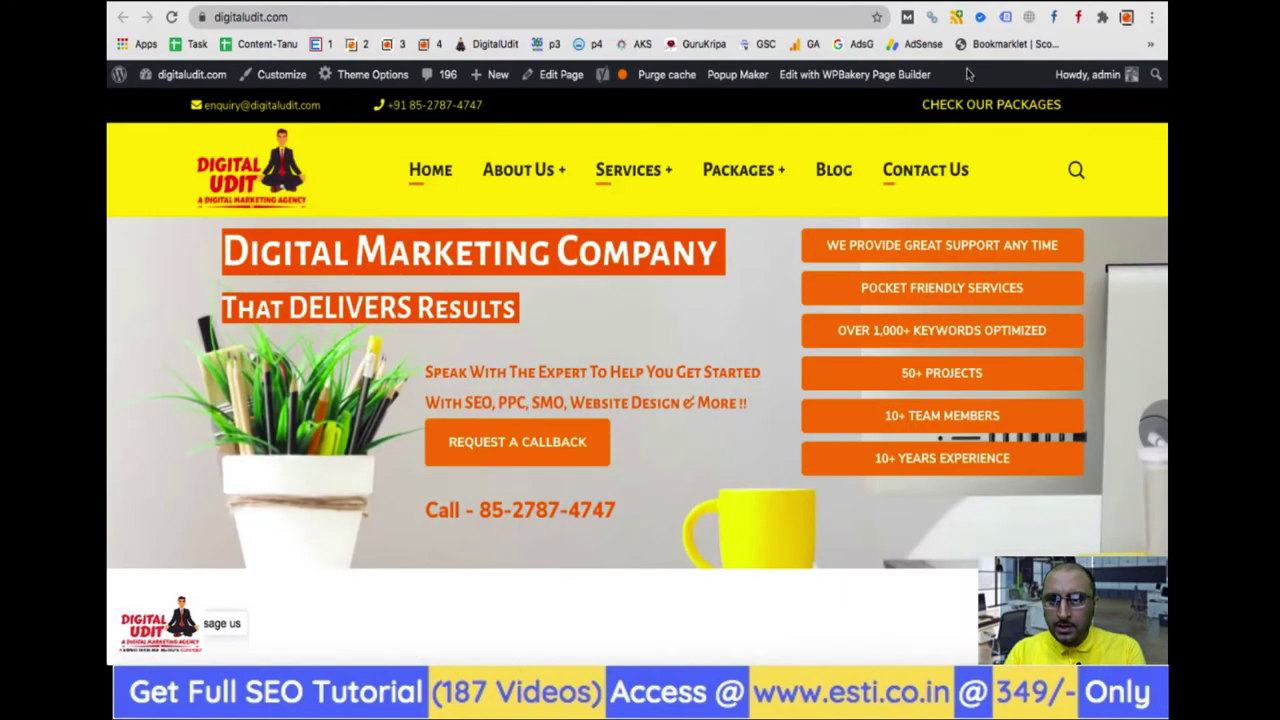
left_click(1007, 19)
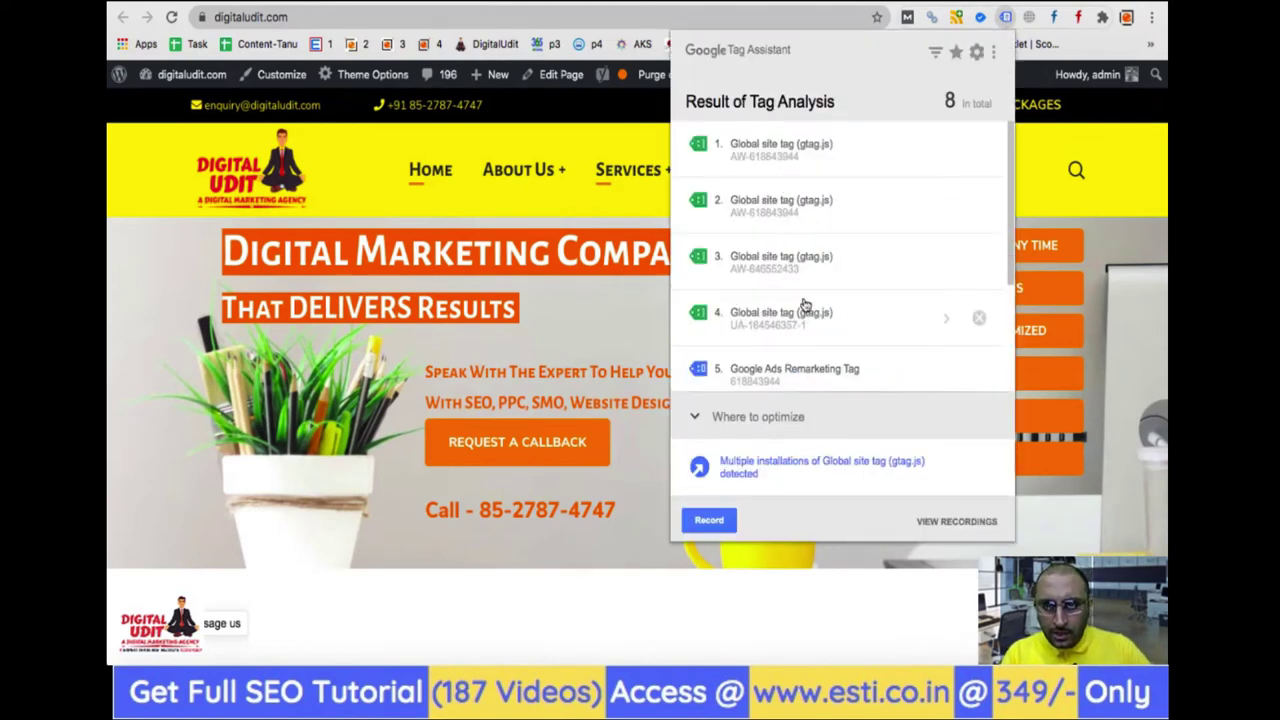
scroll(818, 309, "down", 2)
scroll(818, 309, "down", 2)
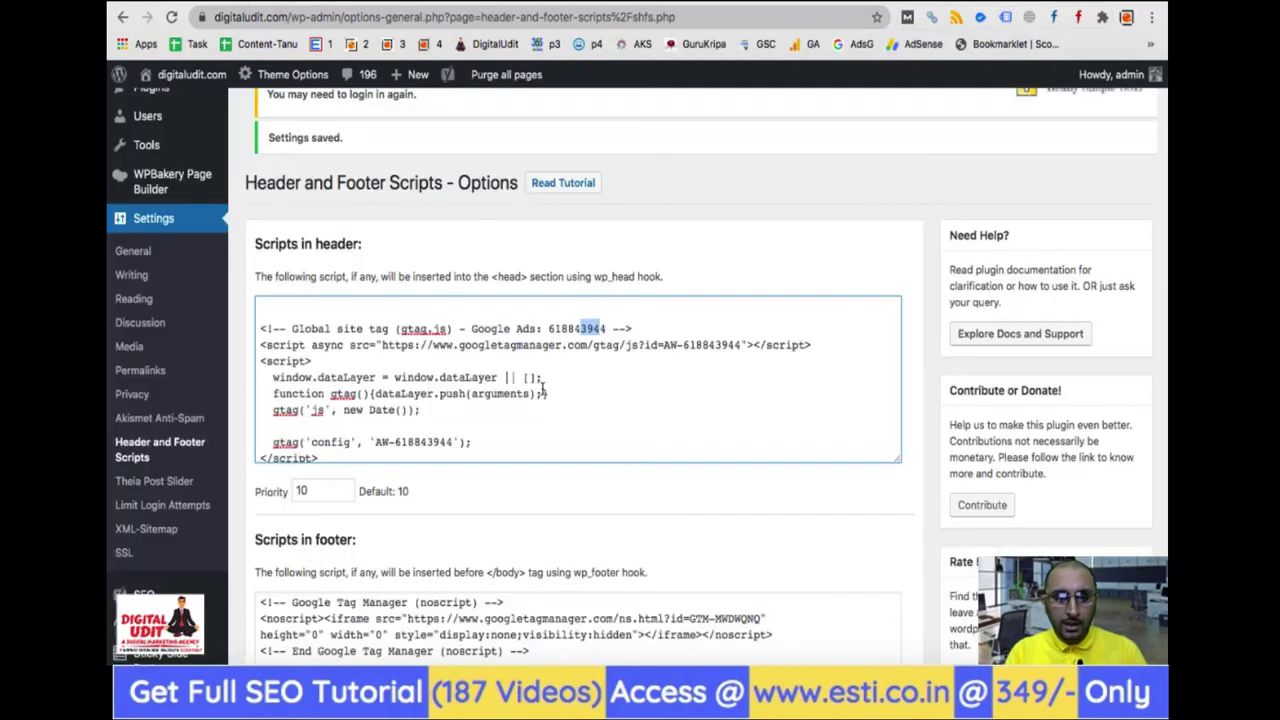
Delete the Google Ads global site tag script from the WordPress header scripts and save the settings.
scroll(542, 388, "down", 1)
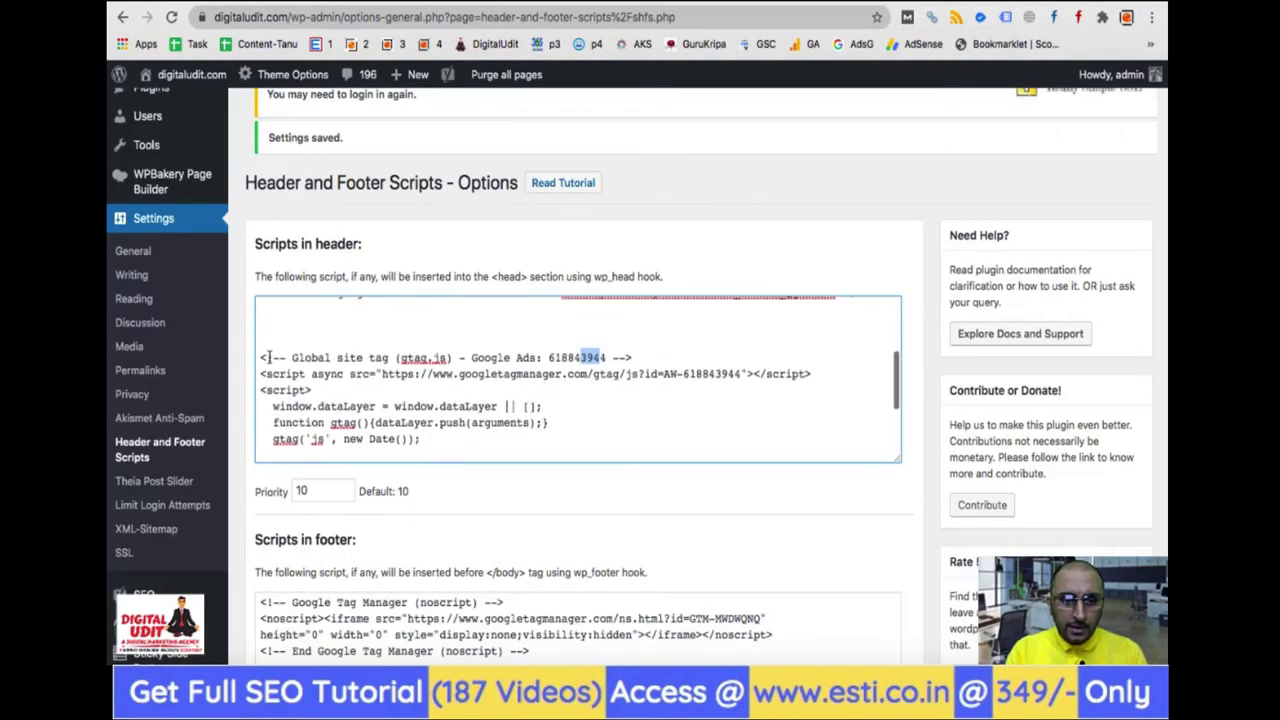
left_click_drag(262, 357, 463, 397)
key("BackSpace")
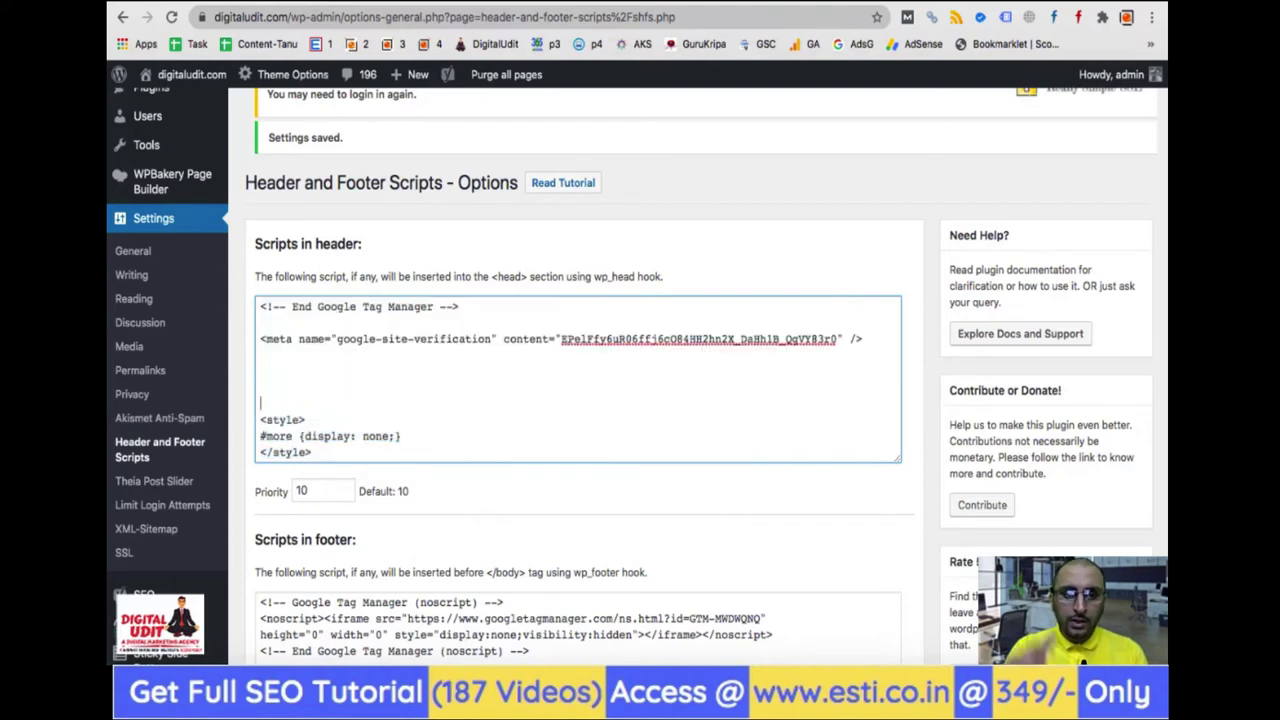
scroll(615, 311, "down", 5)
left_click(296, 511)
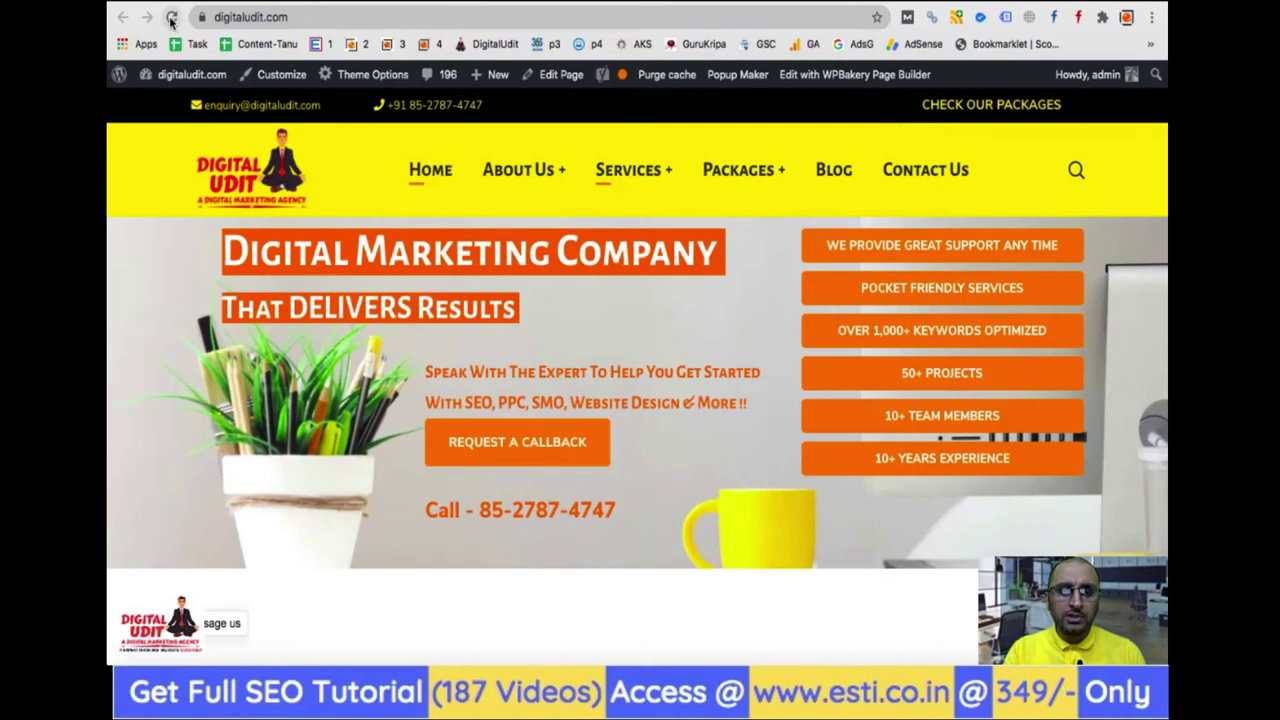
Reload the live digitaludit.com site and recheck its installed tags with Google Tag Assistant.
left_click(171, 18)
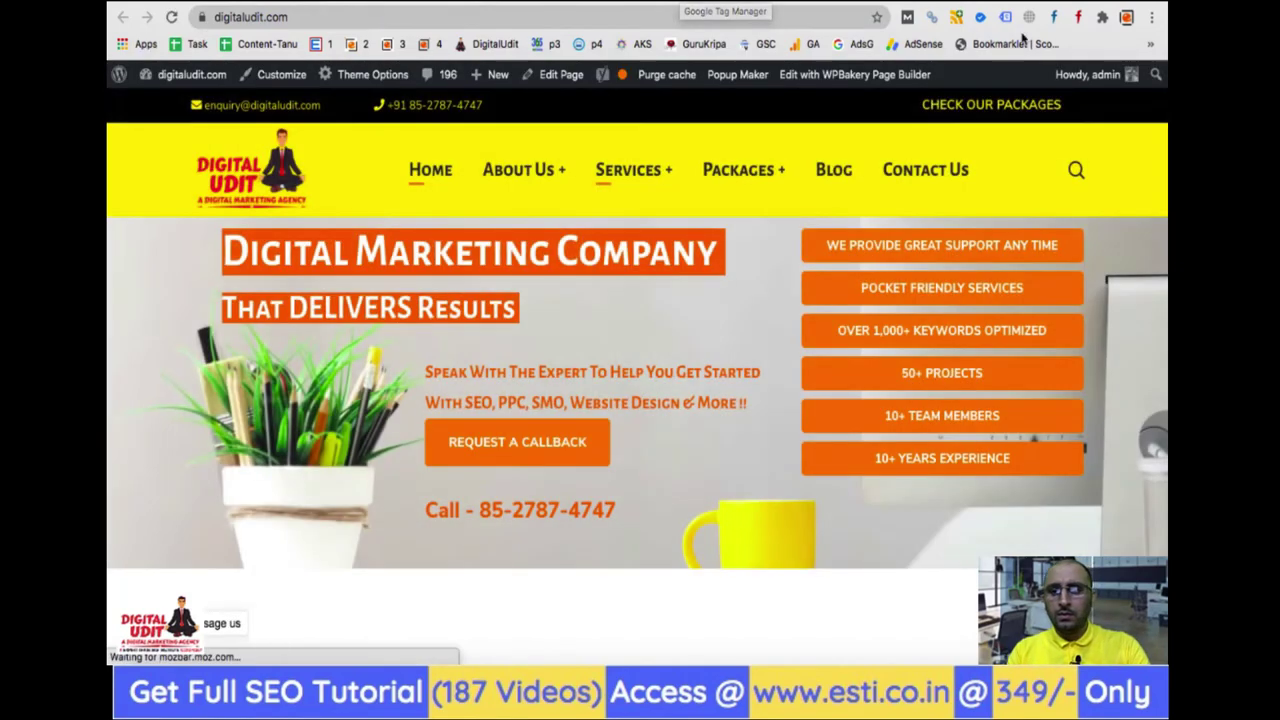
left_click(1005, 18)
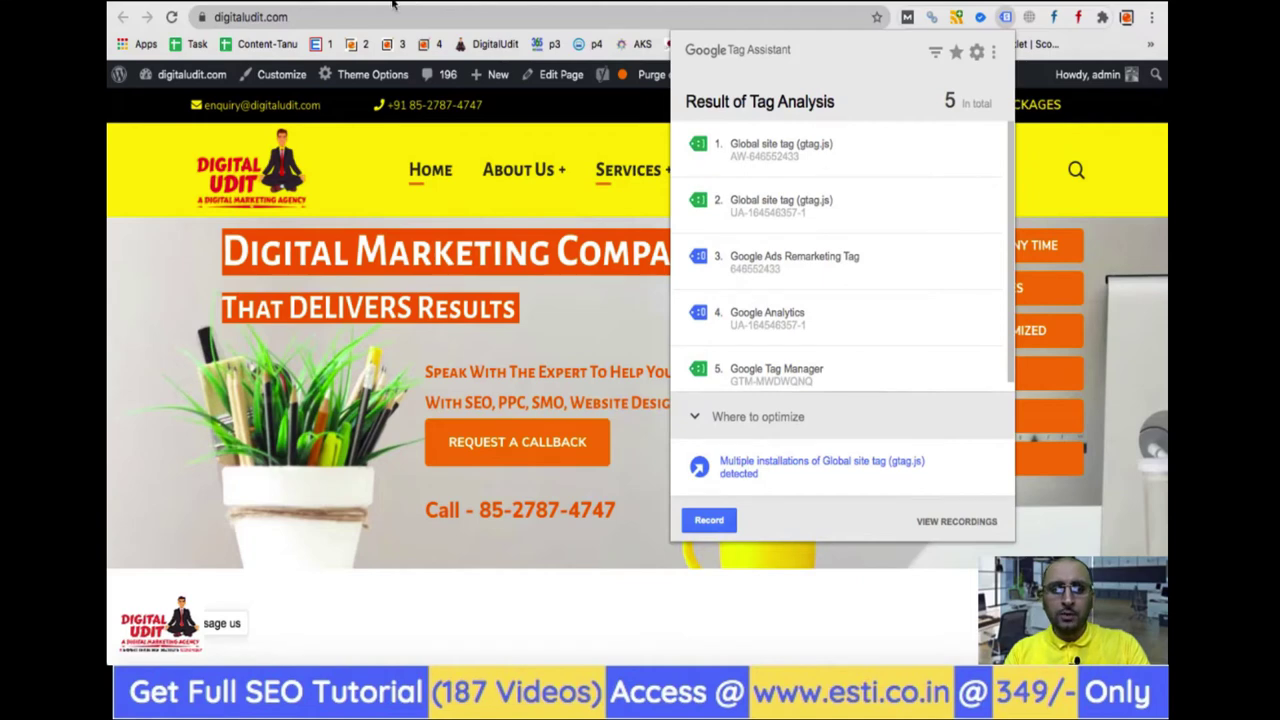
left_click(172, 290)
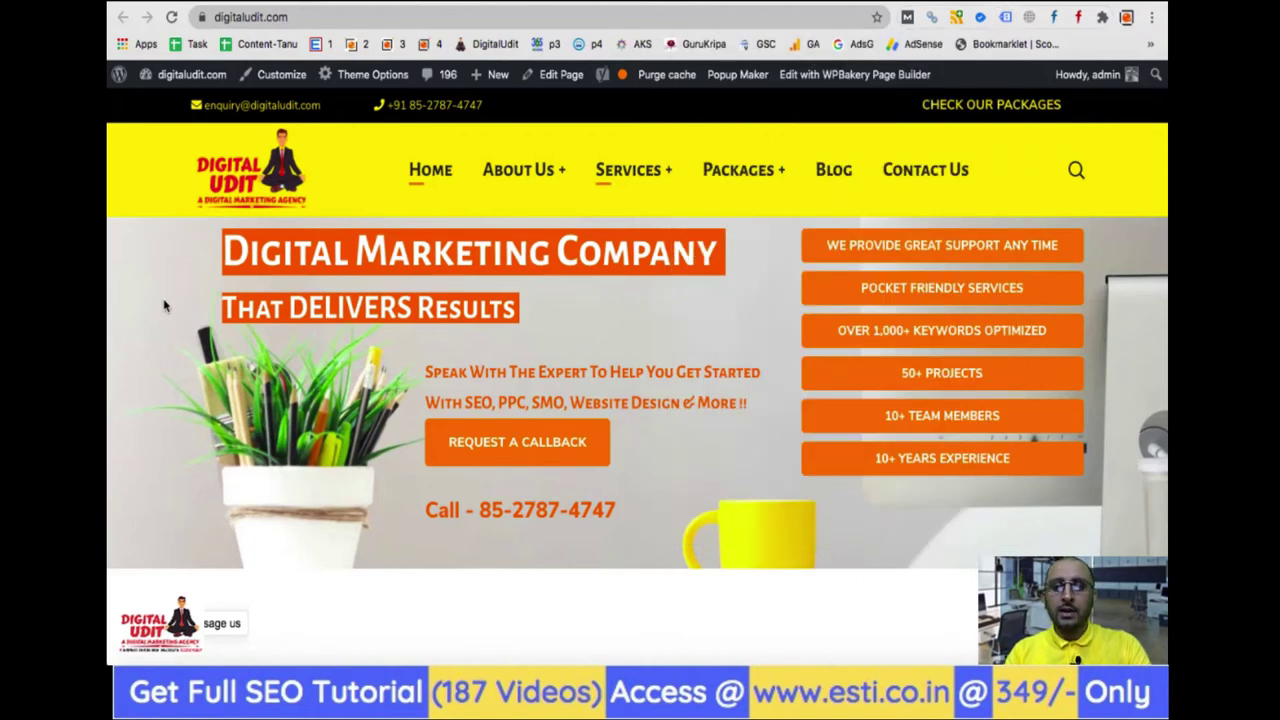
Start preview mode for the Tag Manager workspace, then reload the live site and review which tags fired in the debug summary.
left_click(710, 4)
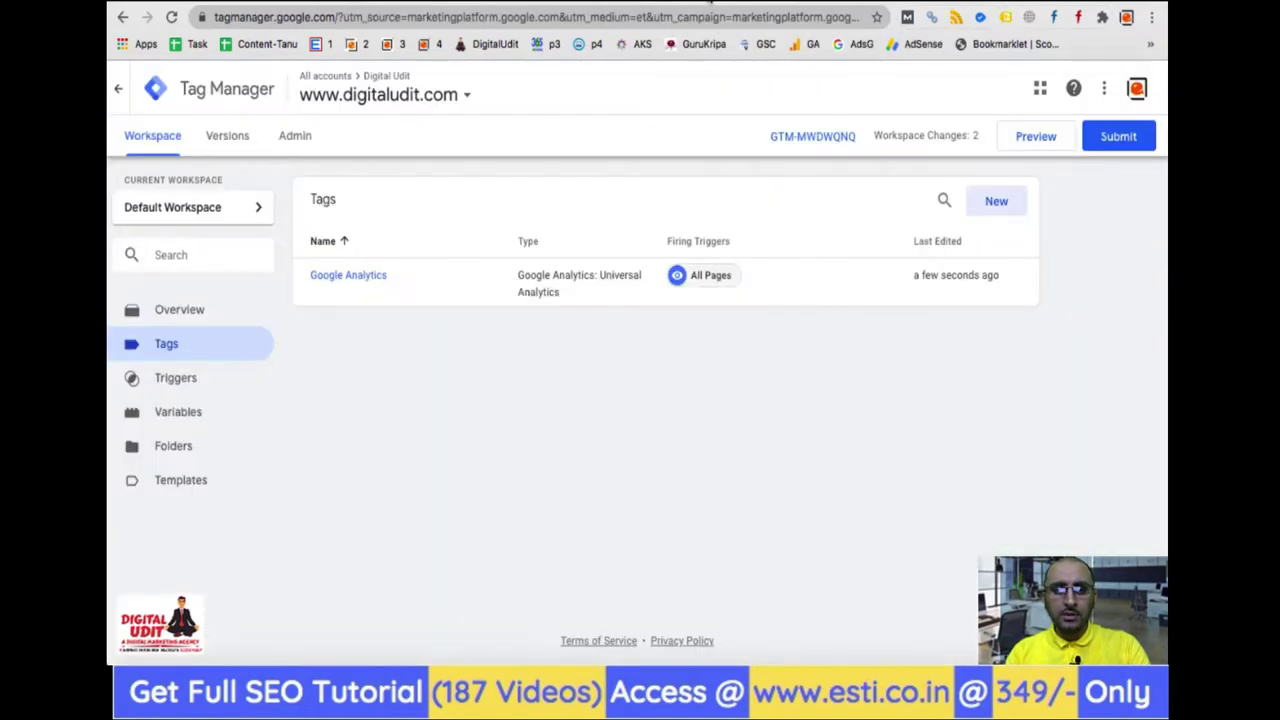
left_click(1033, 137)
left_click(370, 3)
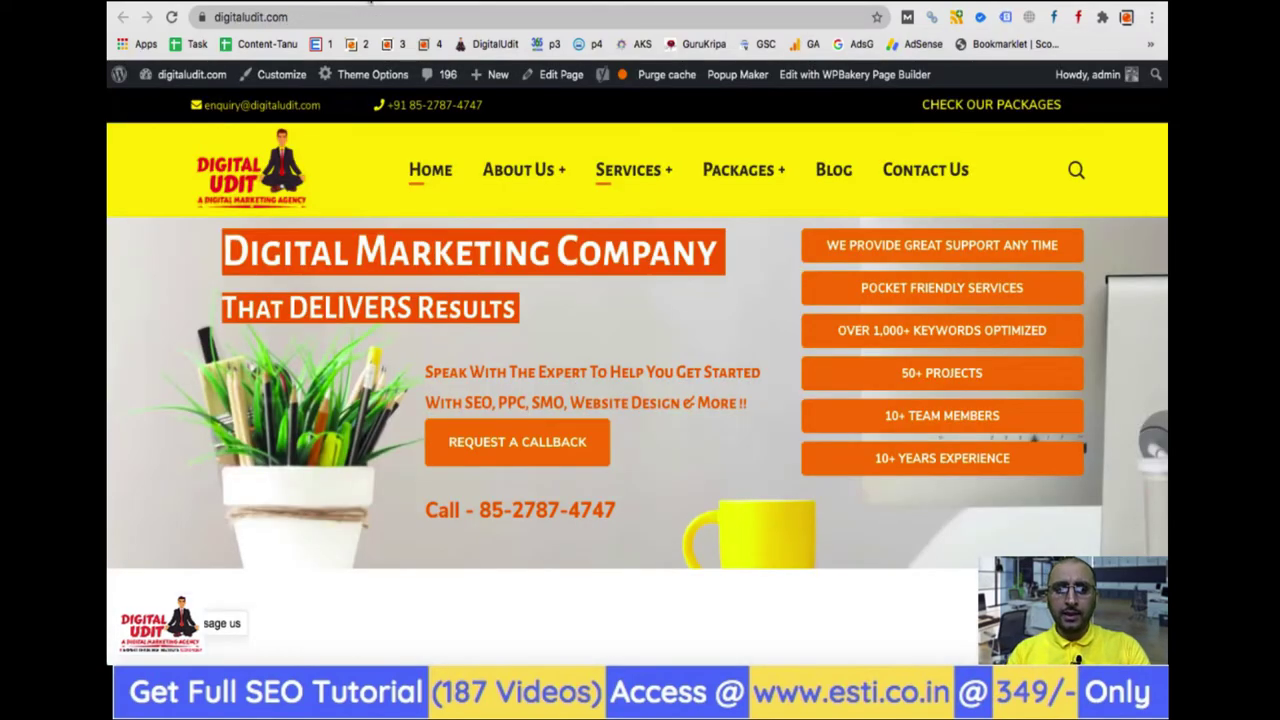
left_click(171, 18)
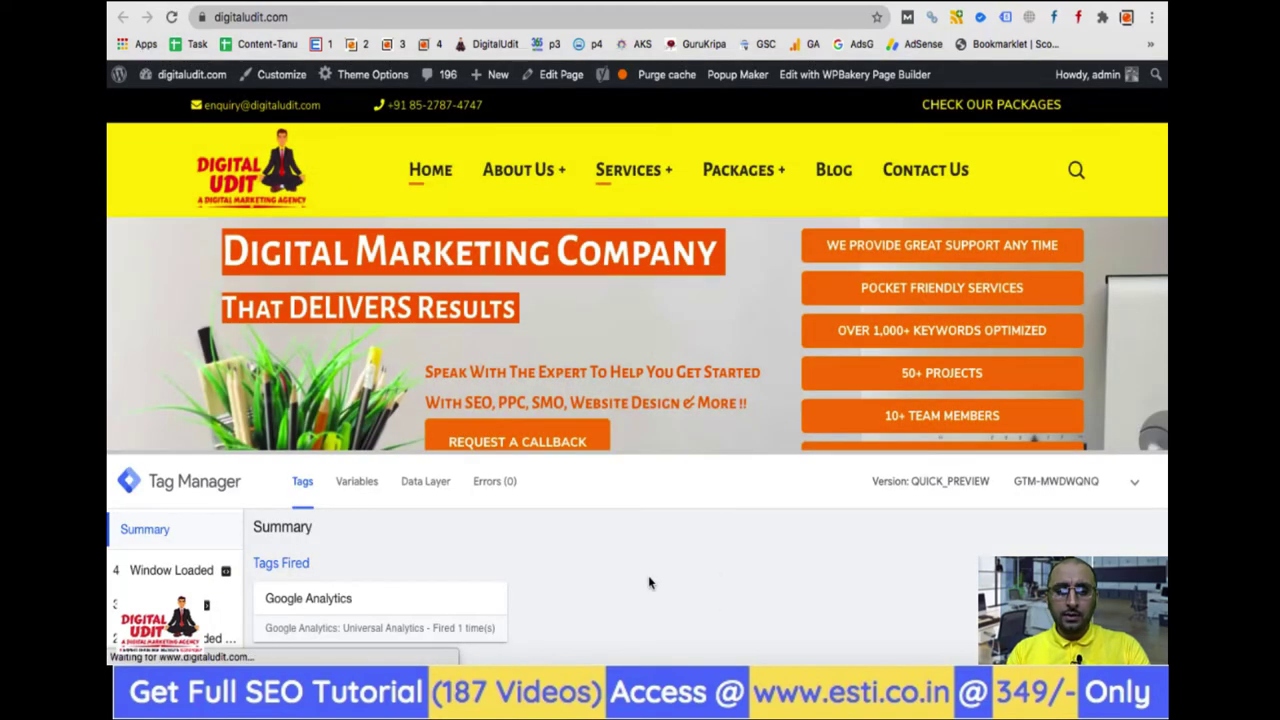
scroll(648, 583, "down", 2)
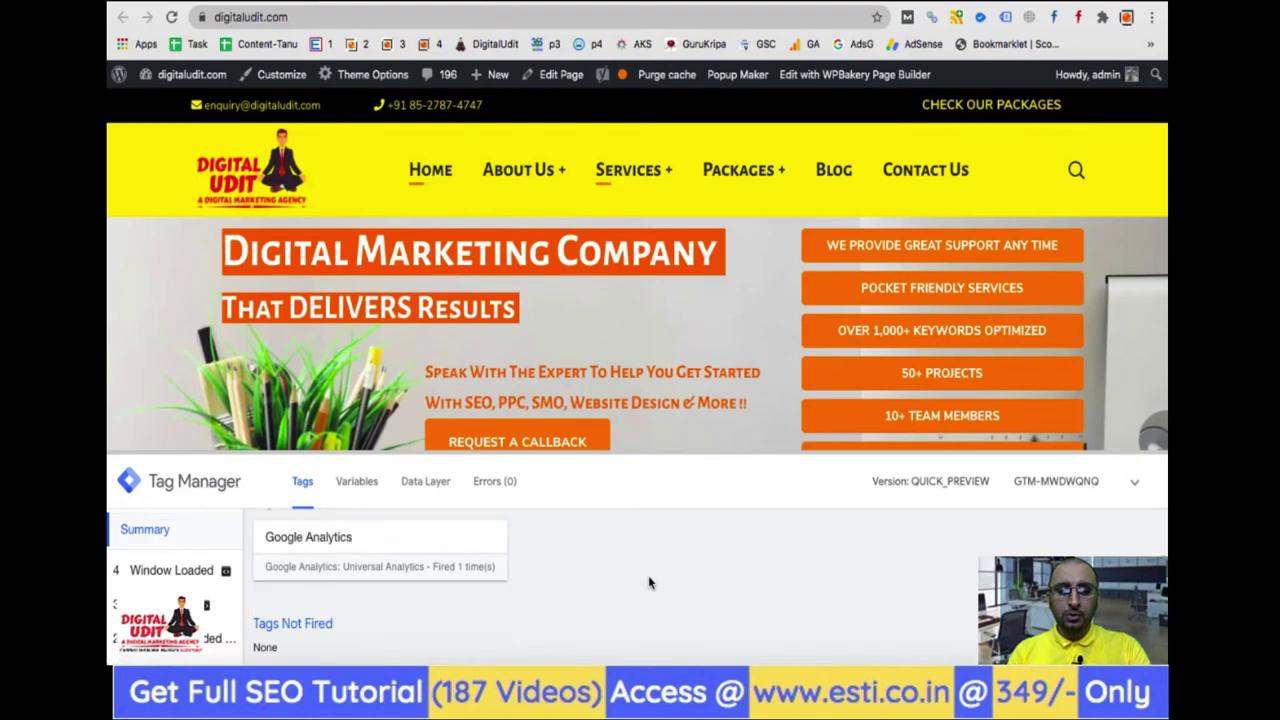
scroll(648, 577, "up", 2)
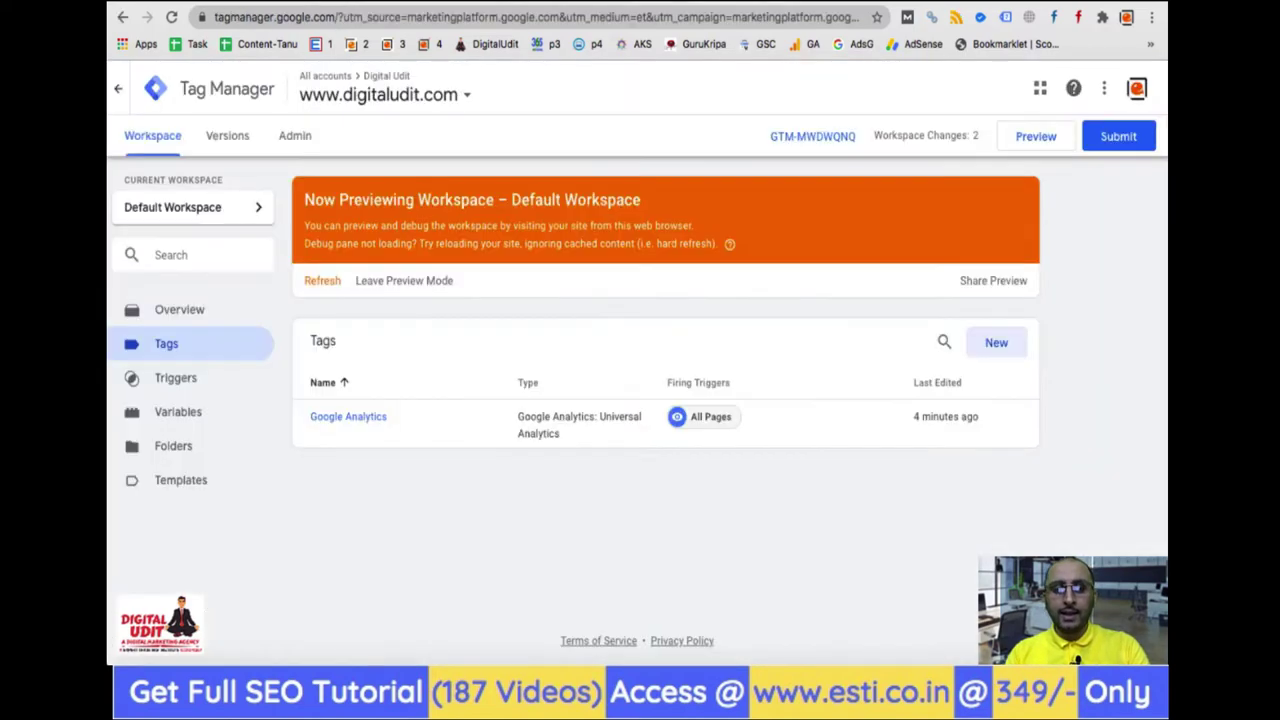
Create a new Tag Manager tag named GSC with the Custom HTML tag type.
left_click(1004, 347)
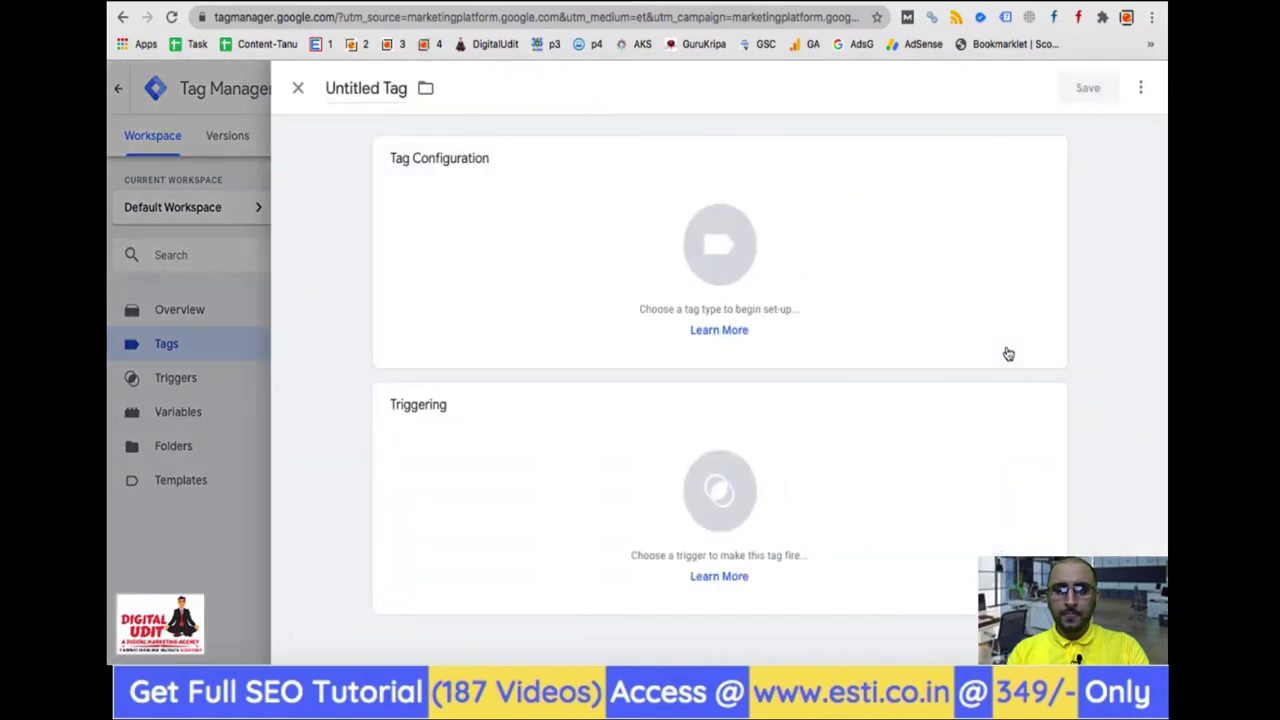
left_click(363, 88)
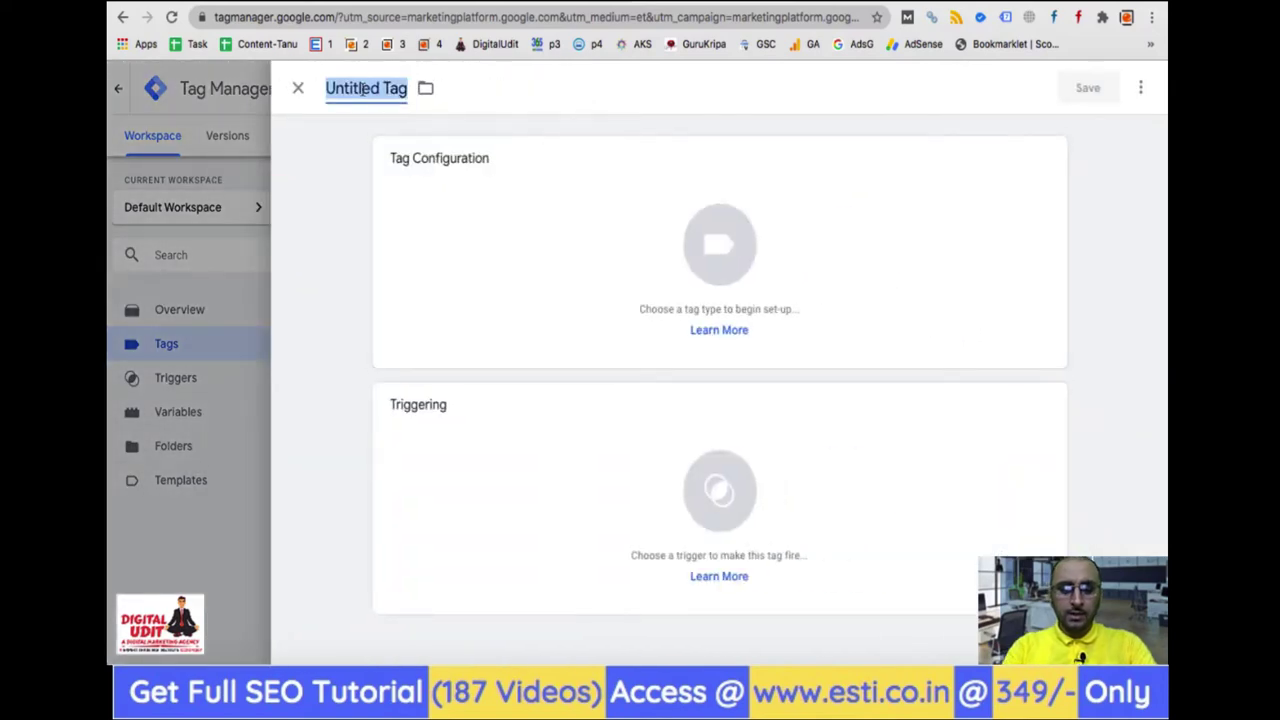
type("GSC")
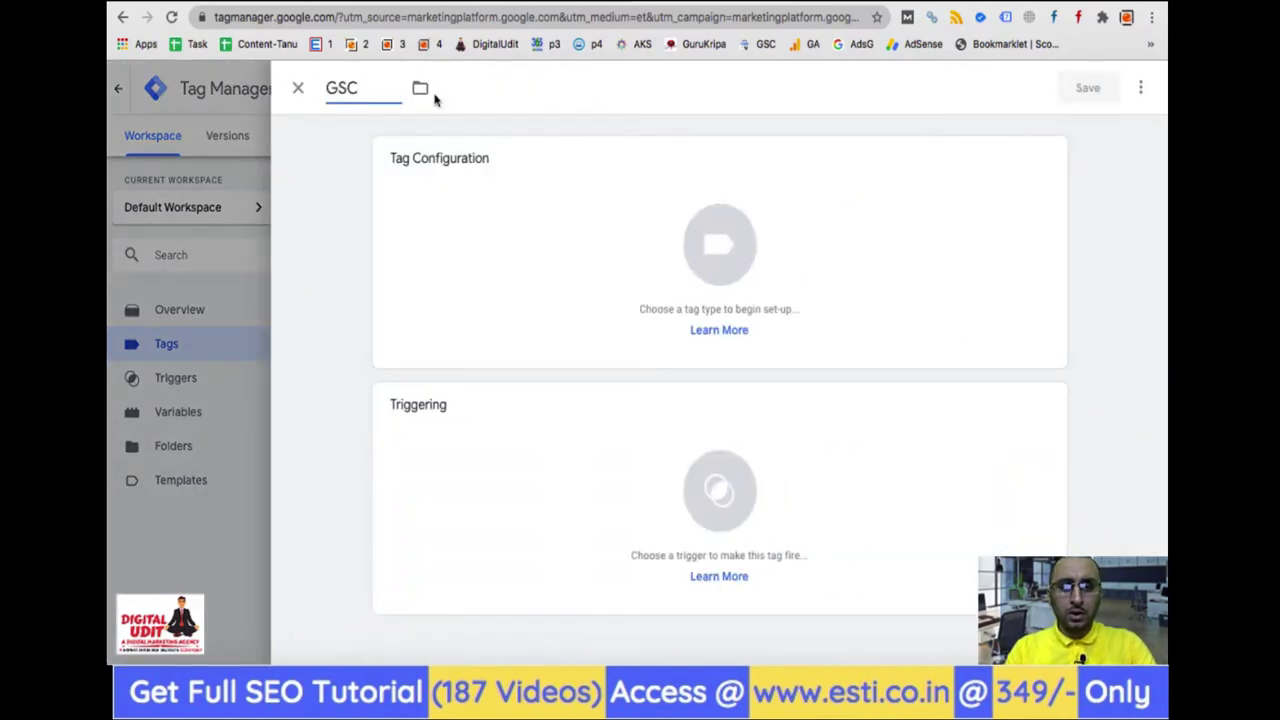
left_click(1042, 167)
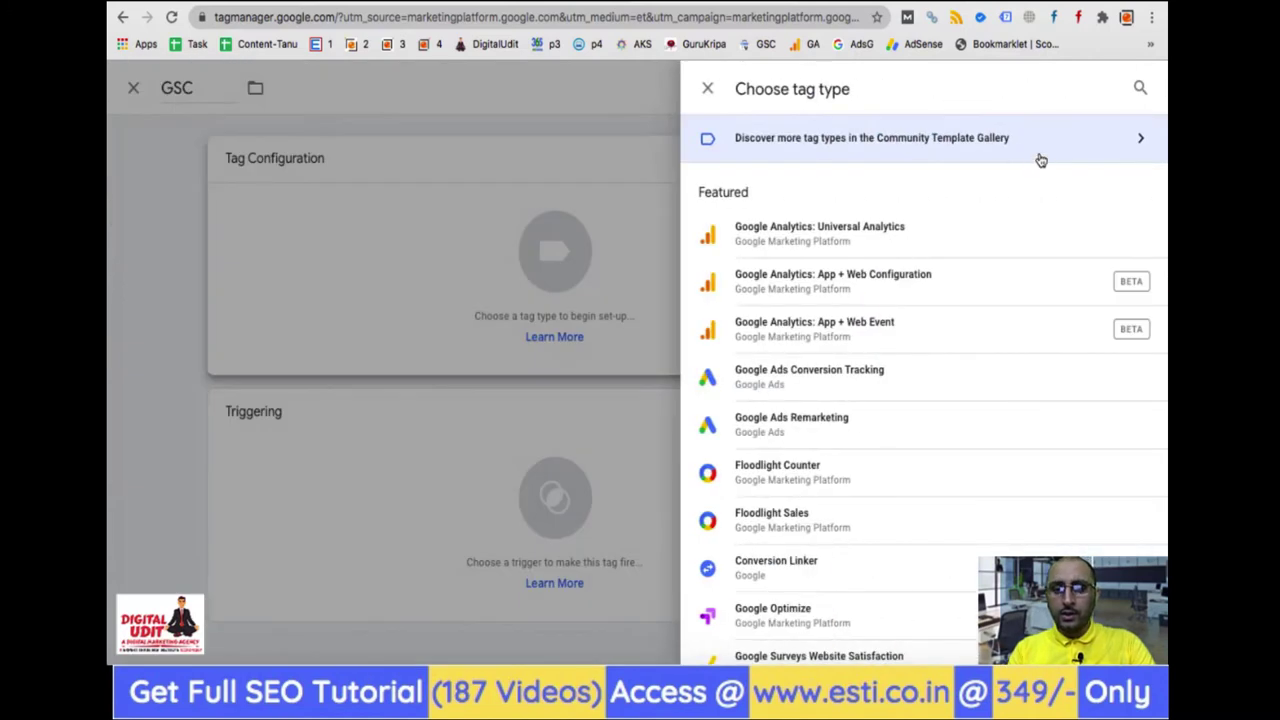
scroll(773, 430, "down", 5)
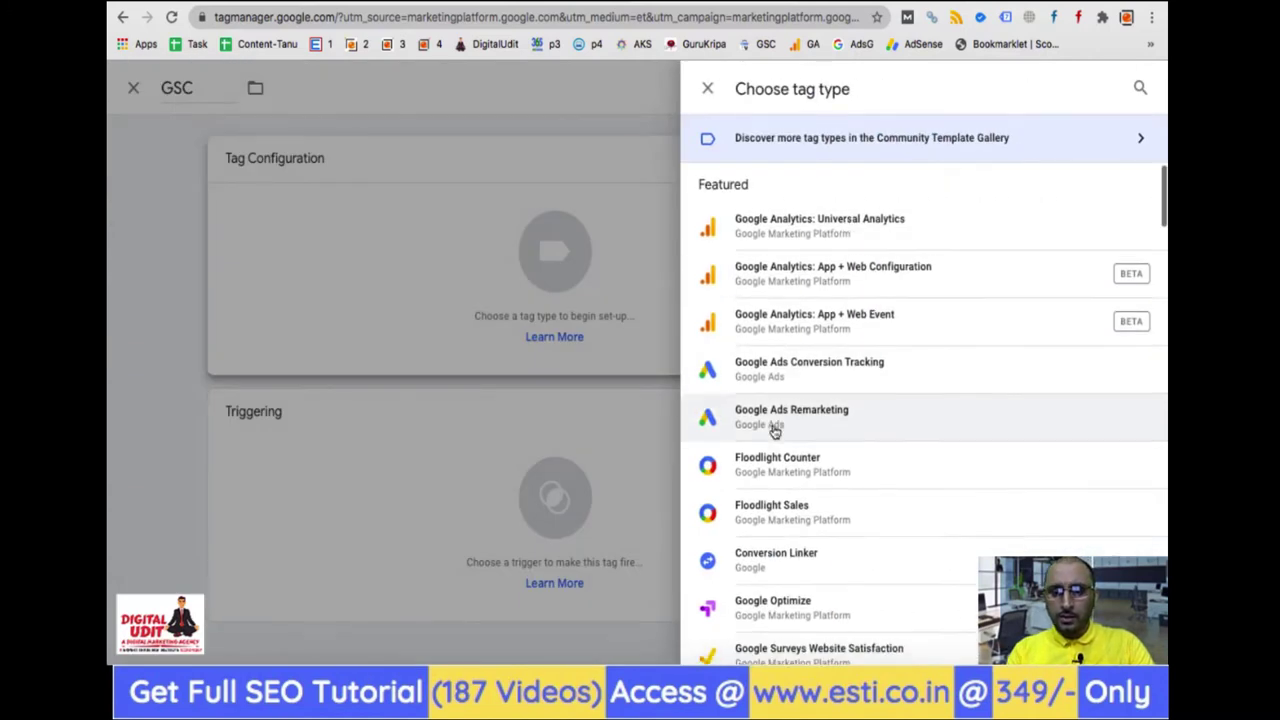
scroll(773, 430, "down", 5)
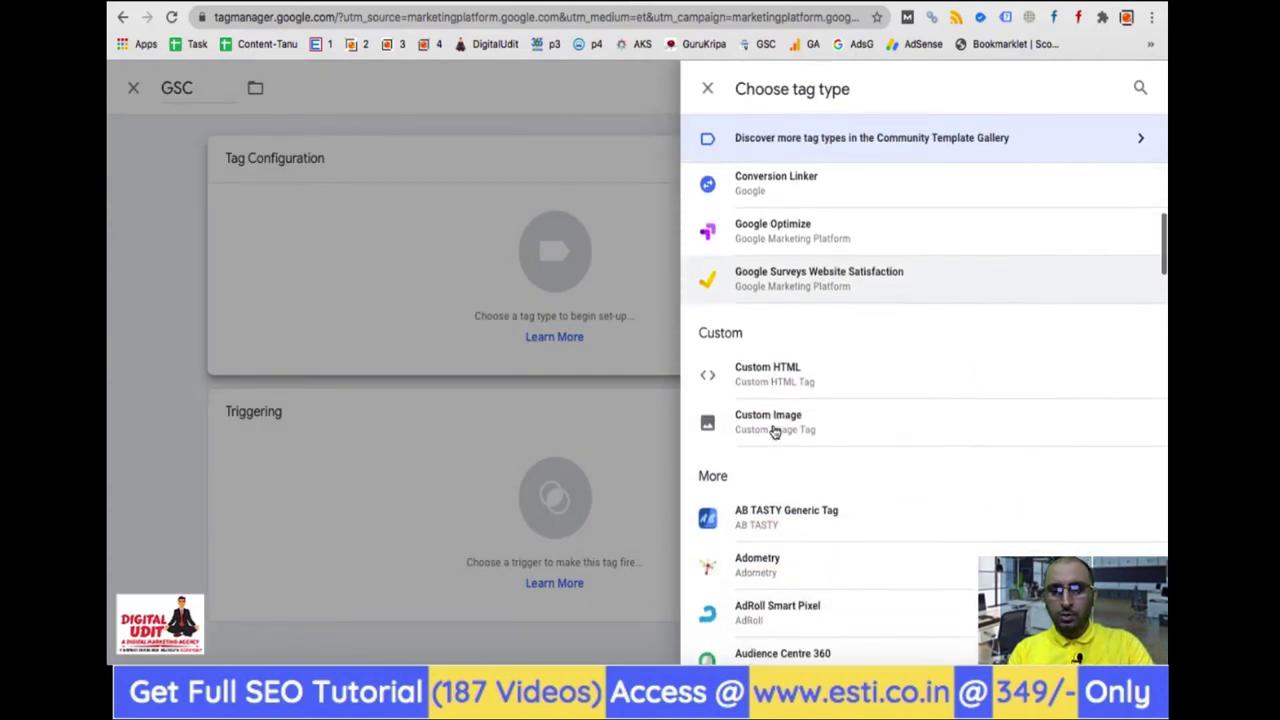
scroll(773, 430, "down", 1)
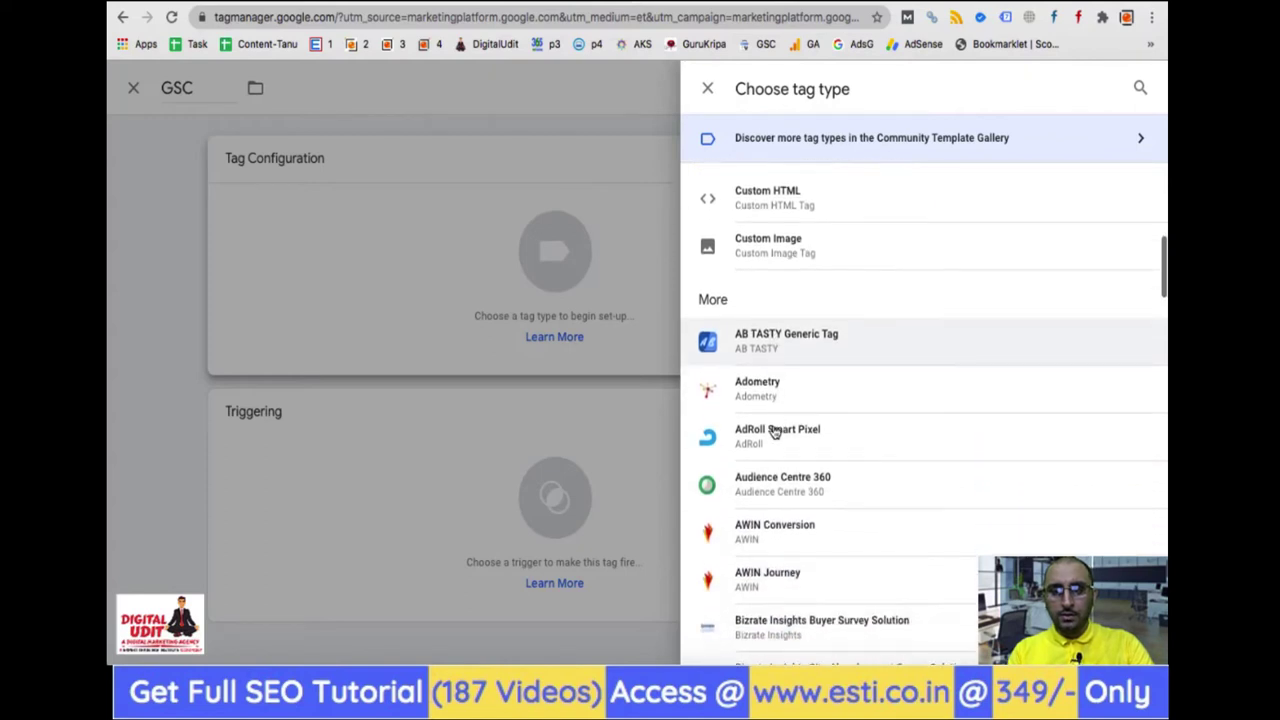
scroll(773, 430, "up", 5)
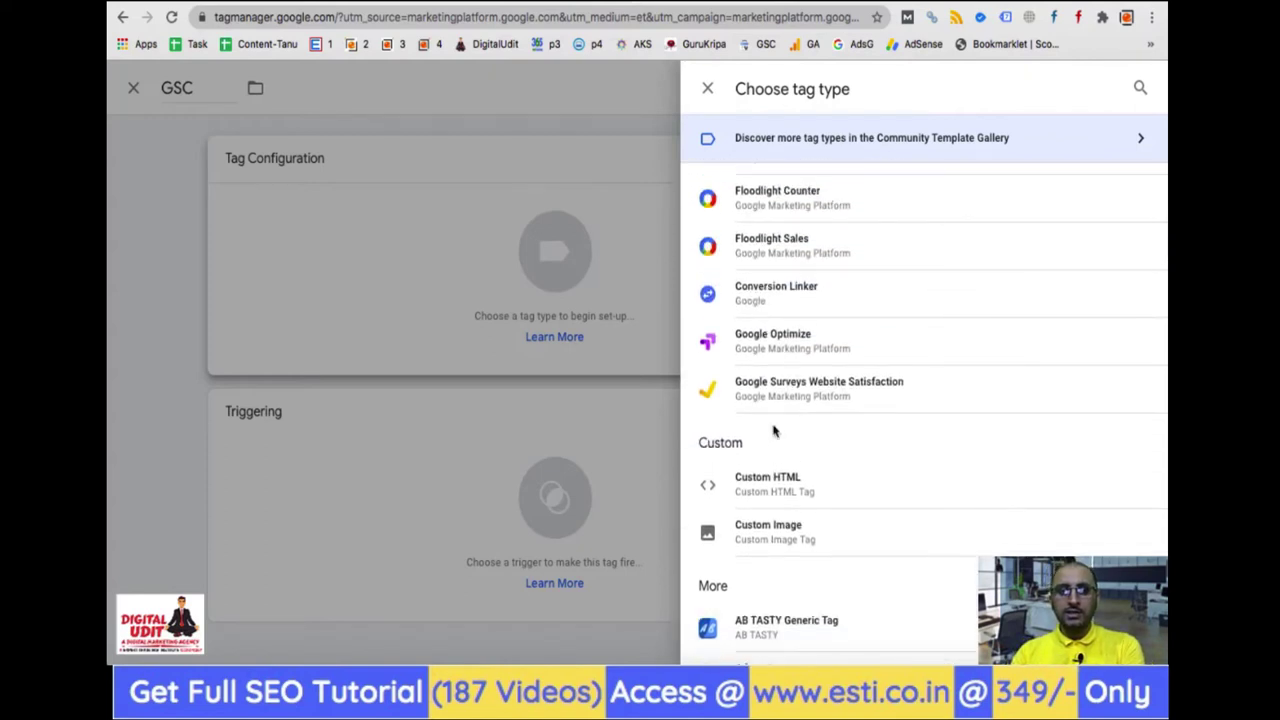
scroll(773, 430, "up", 1)
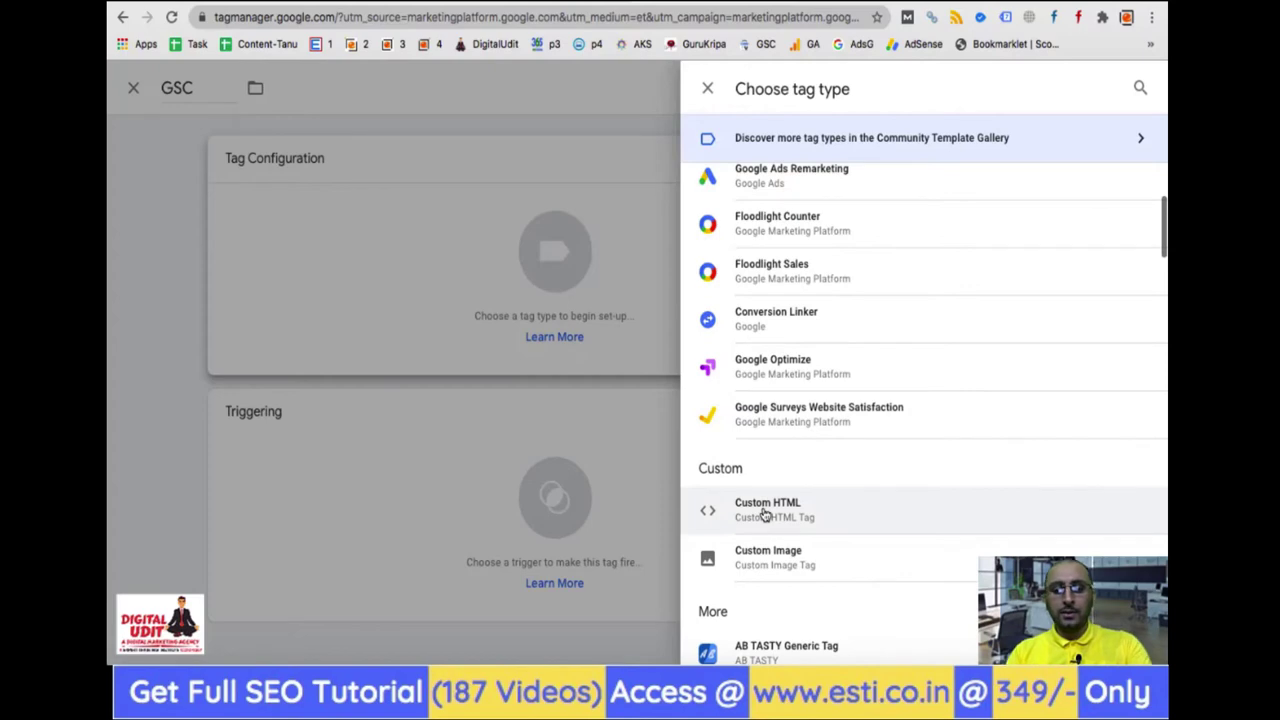
left_click(764, 515)
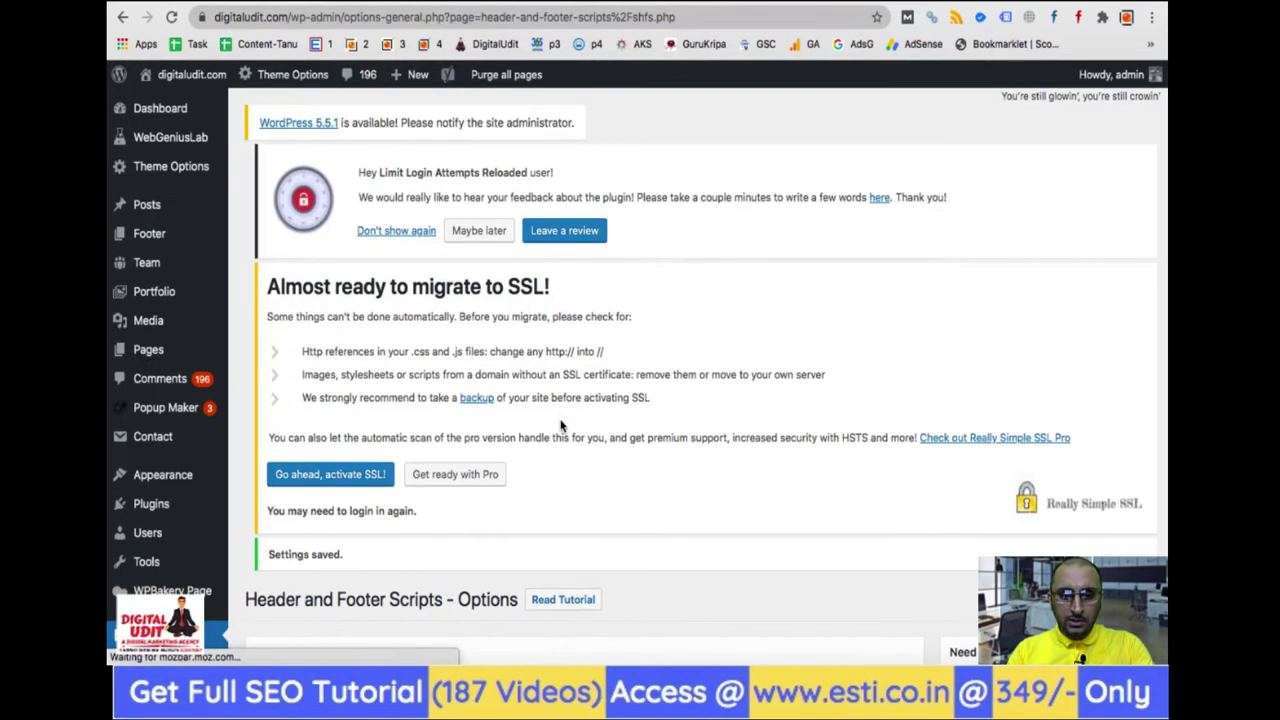
Cut the google-site-verification meta tag from the WordPress header scripts and paste it into the GSC tag's HTML in Tag Manager.
scroll(560, 426, "down", 5)
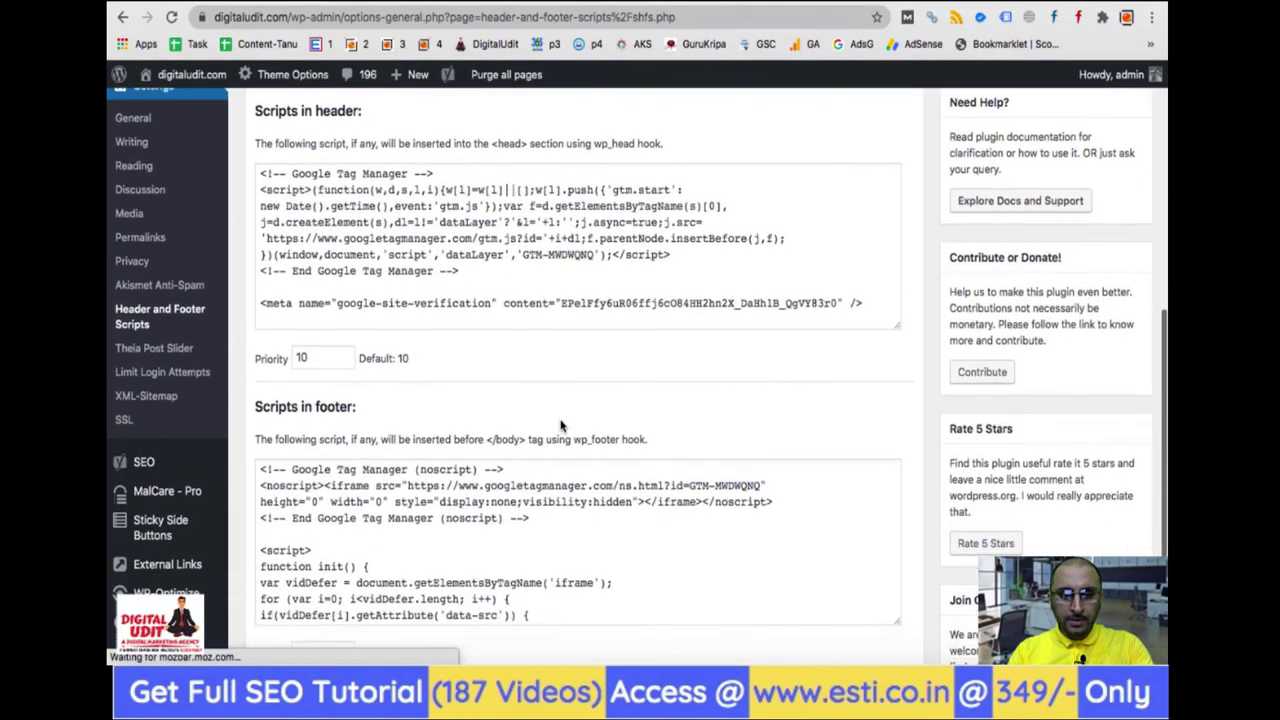
scroll(560, 426, "down", 2)
scroll(560, 426, "up", 3)
left_click(331, 305)
scroll(331, 299, "down", 1)
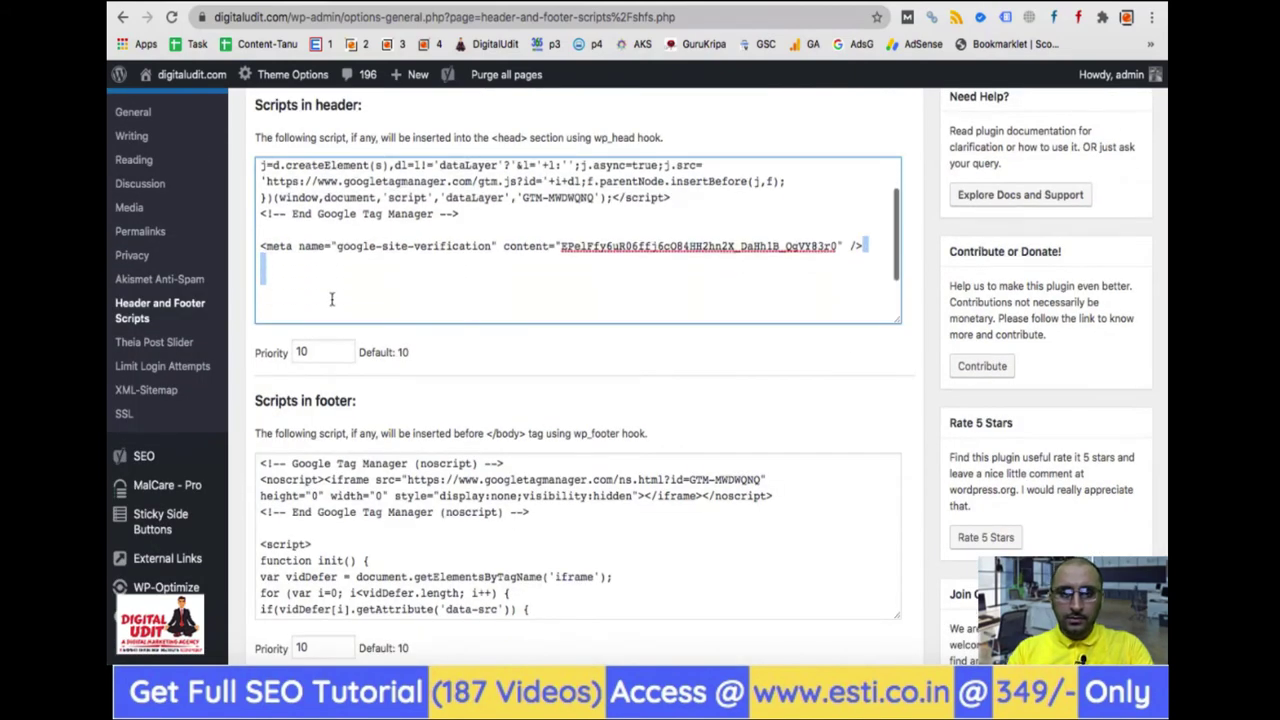
left_click_drag(331, 299, 253, 252)
key("BackSpace")
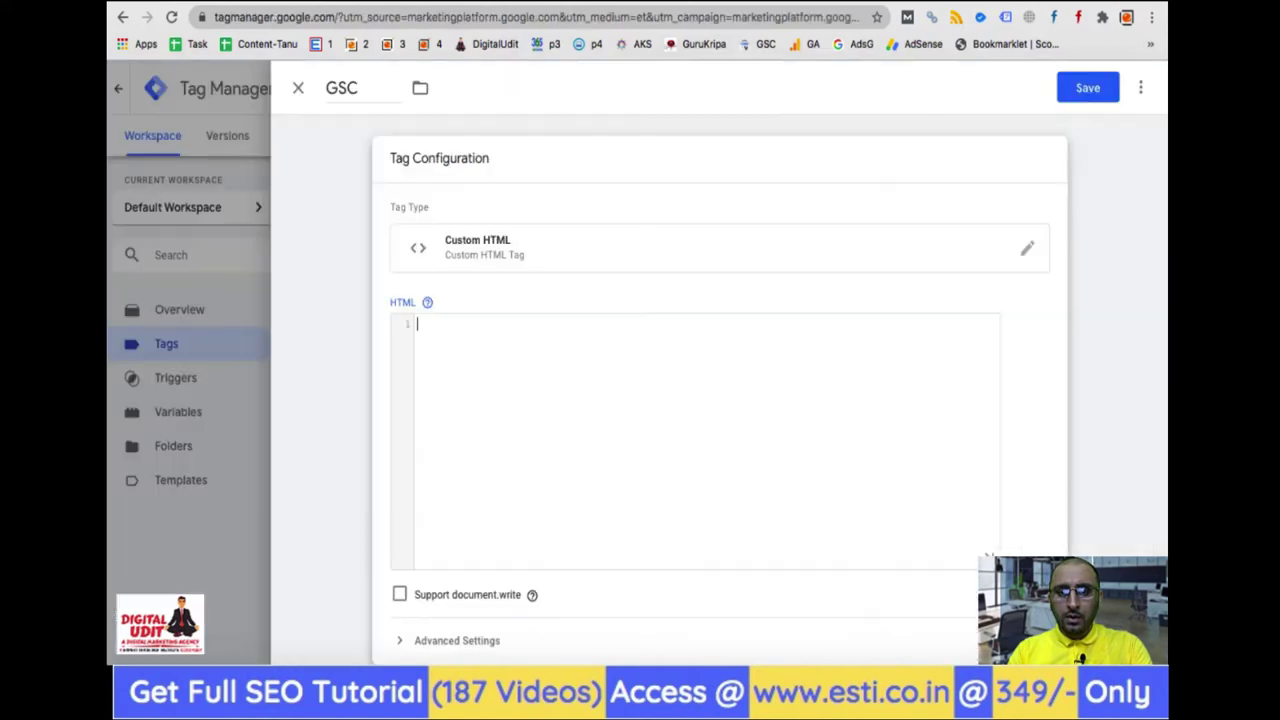
type("<meta name=\"google-site-verification\" content=\"EPelFfy6uR06ffj6cO84HH2hn2X_DaHh1B_QgVY83r0\" />")
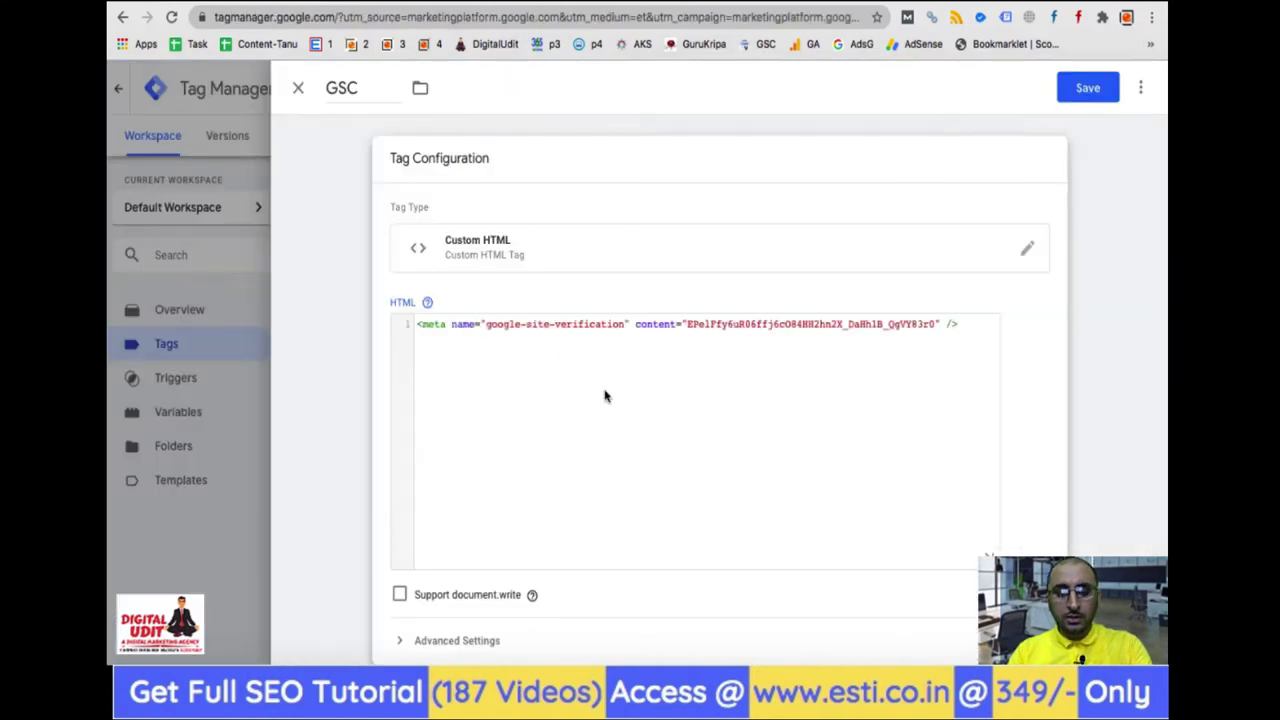
Copy the live site's address and create a new Page View trigger named Home for the GSC tag.
scroll(655, 466, "down", 1)
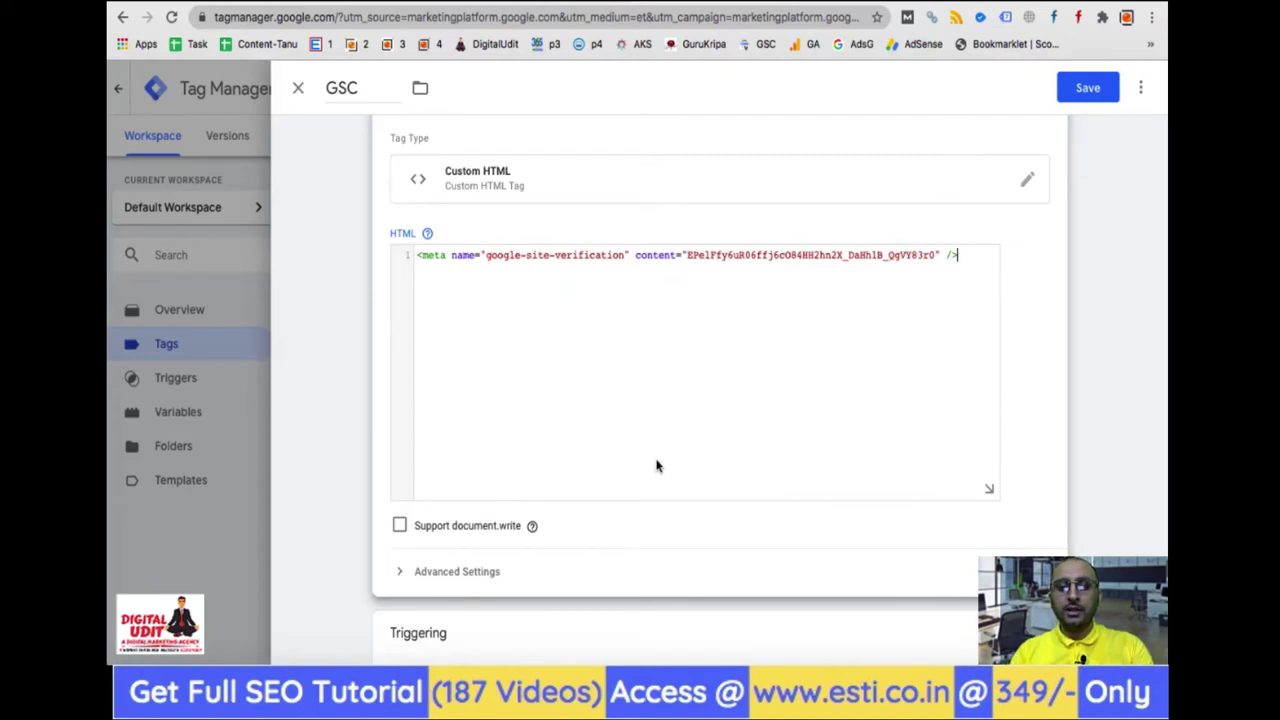
scroll(843, 434, "down", 1)
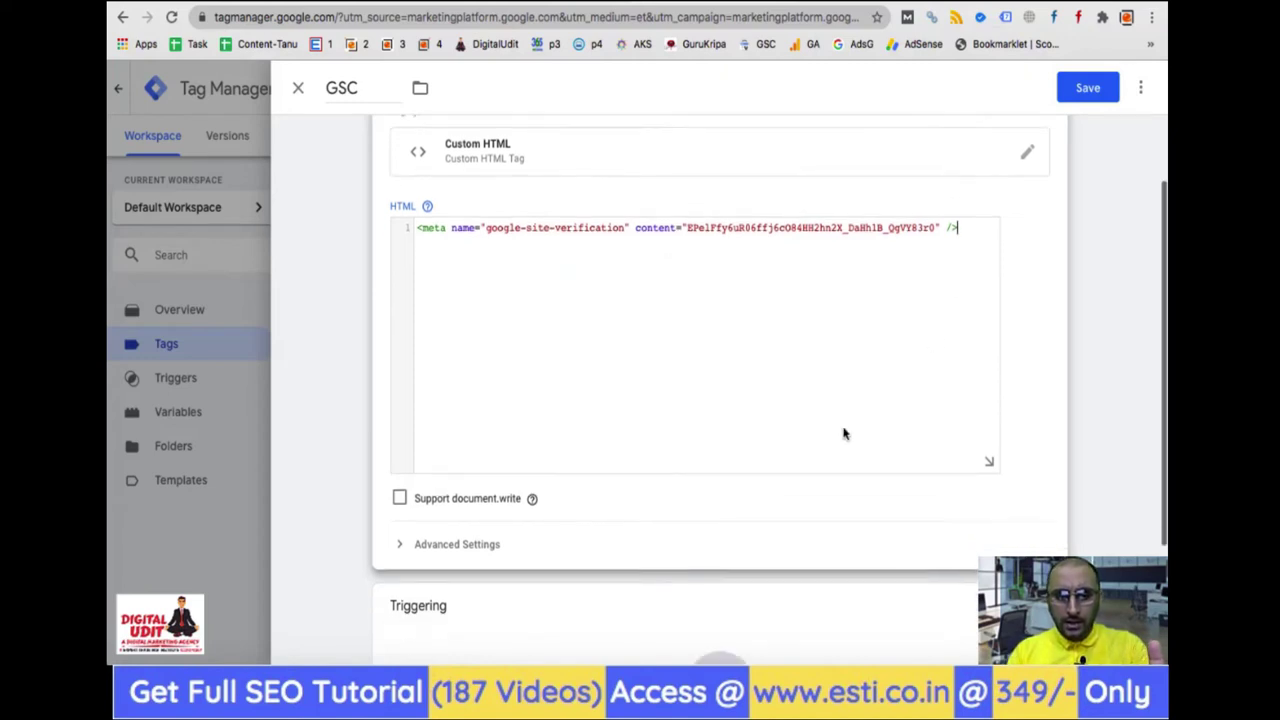
scroll(857, 371, "up", 1)
scroll(849, 362, "down", 3)
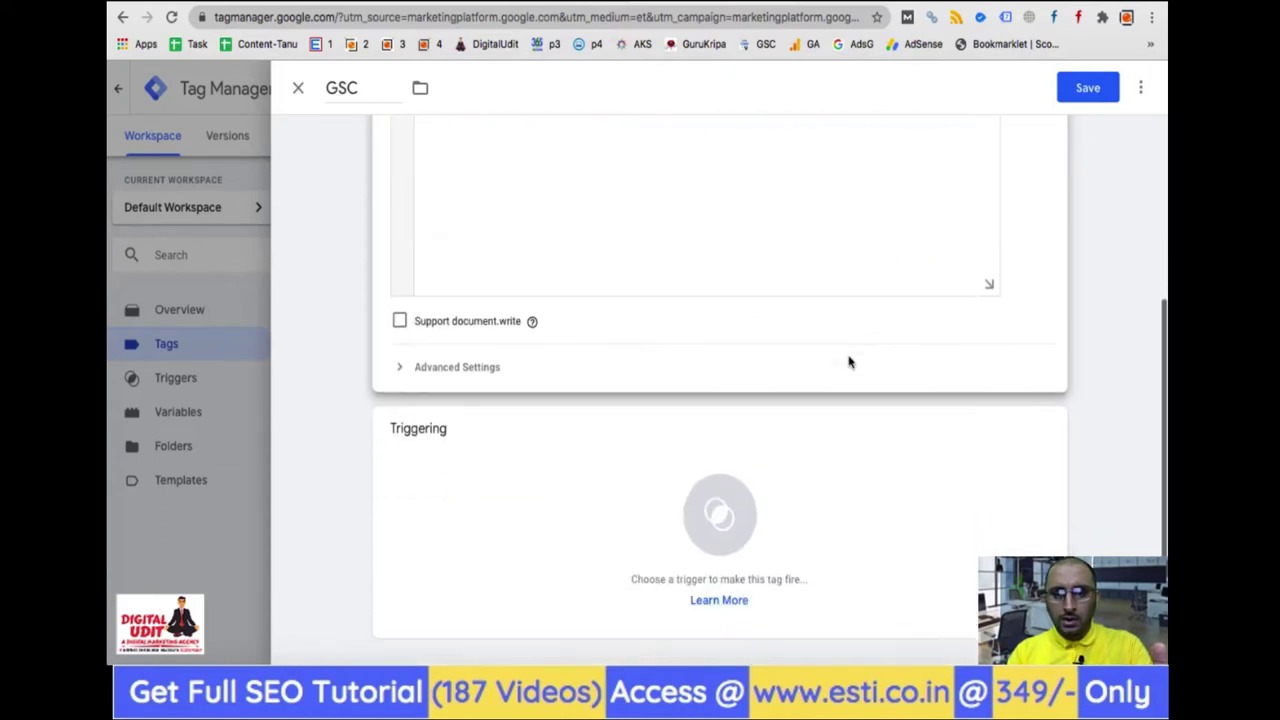
left_click(1040, 437)
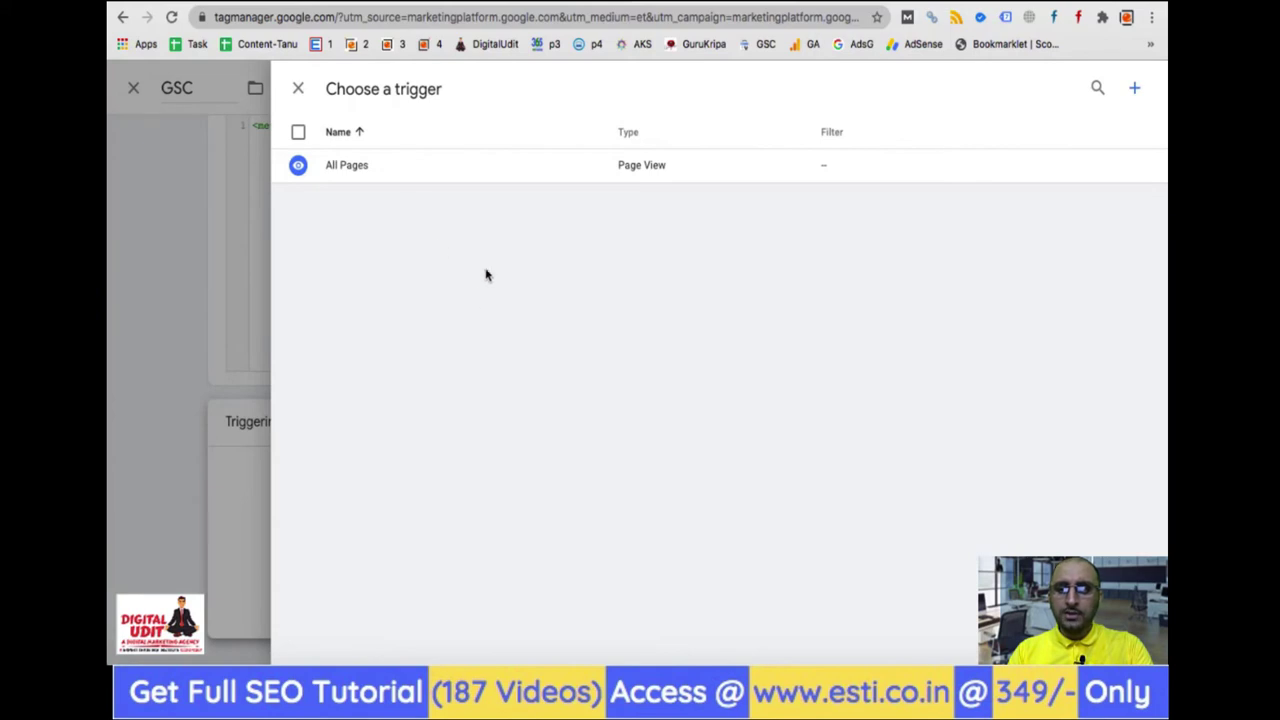
left_click(1134, 89)
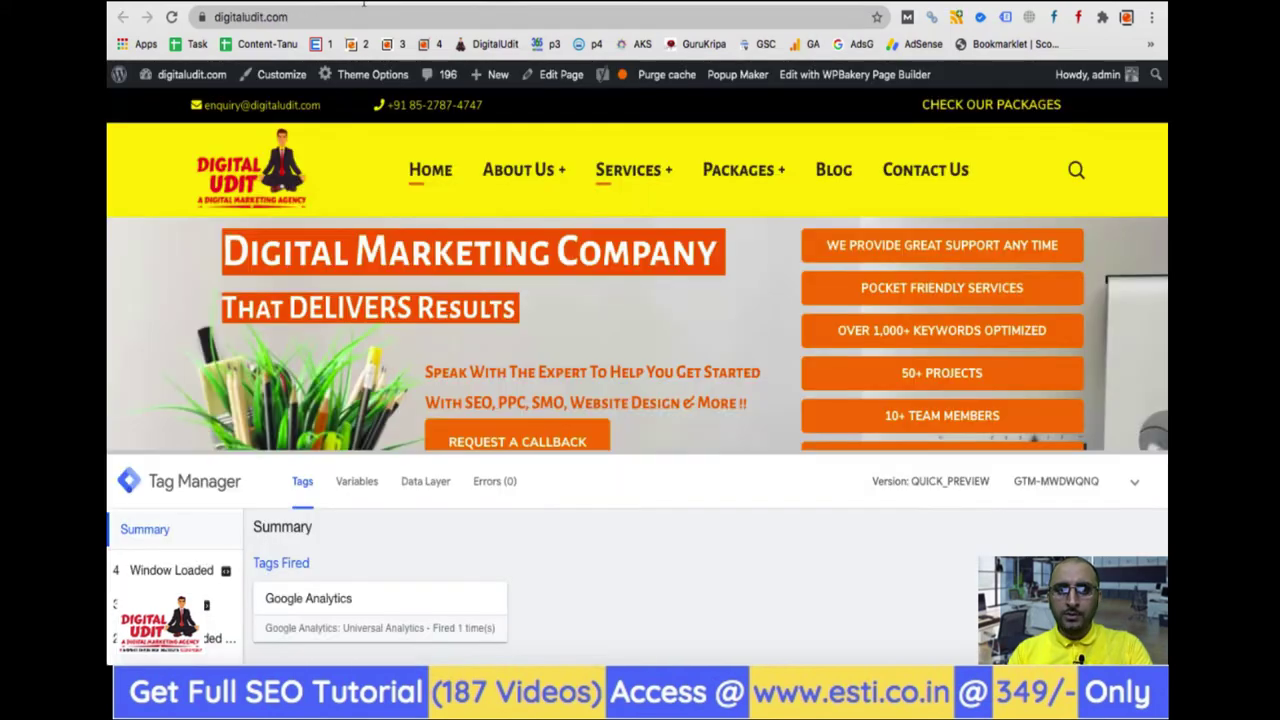
left_click(334, 18)
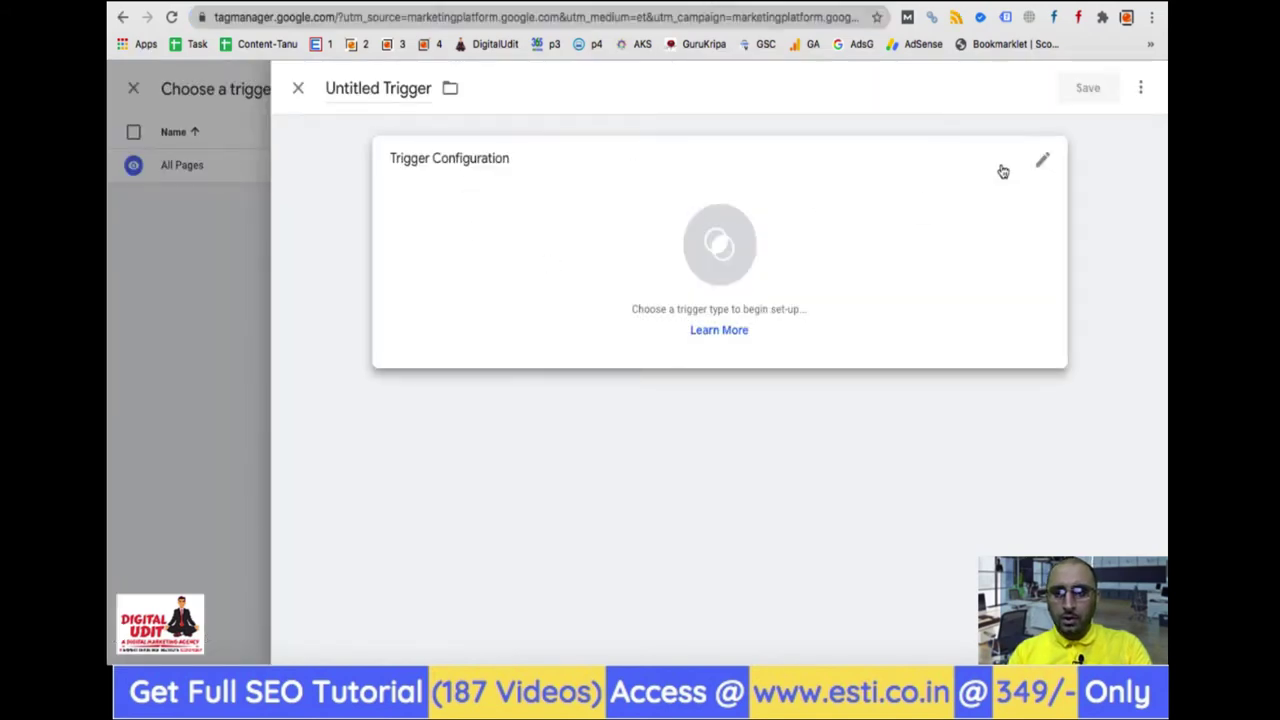
left_click(378, 88)
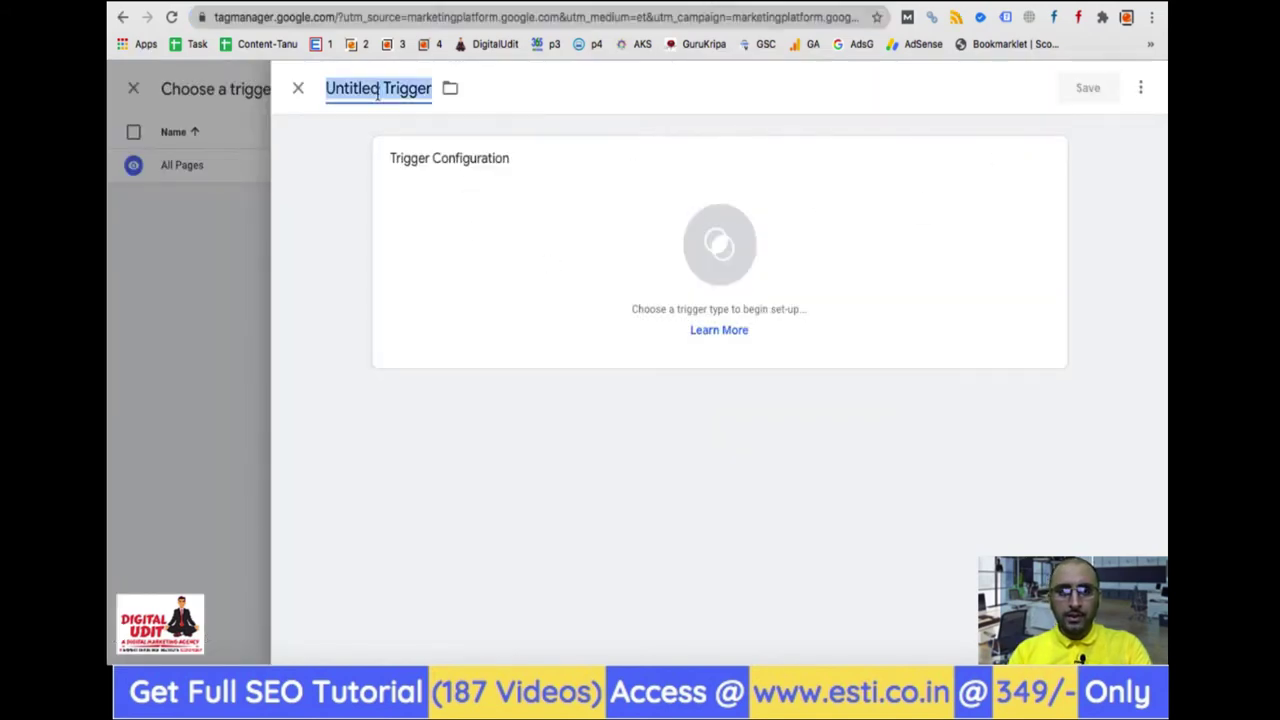
type("Home")
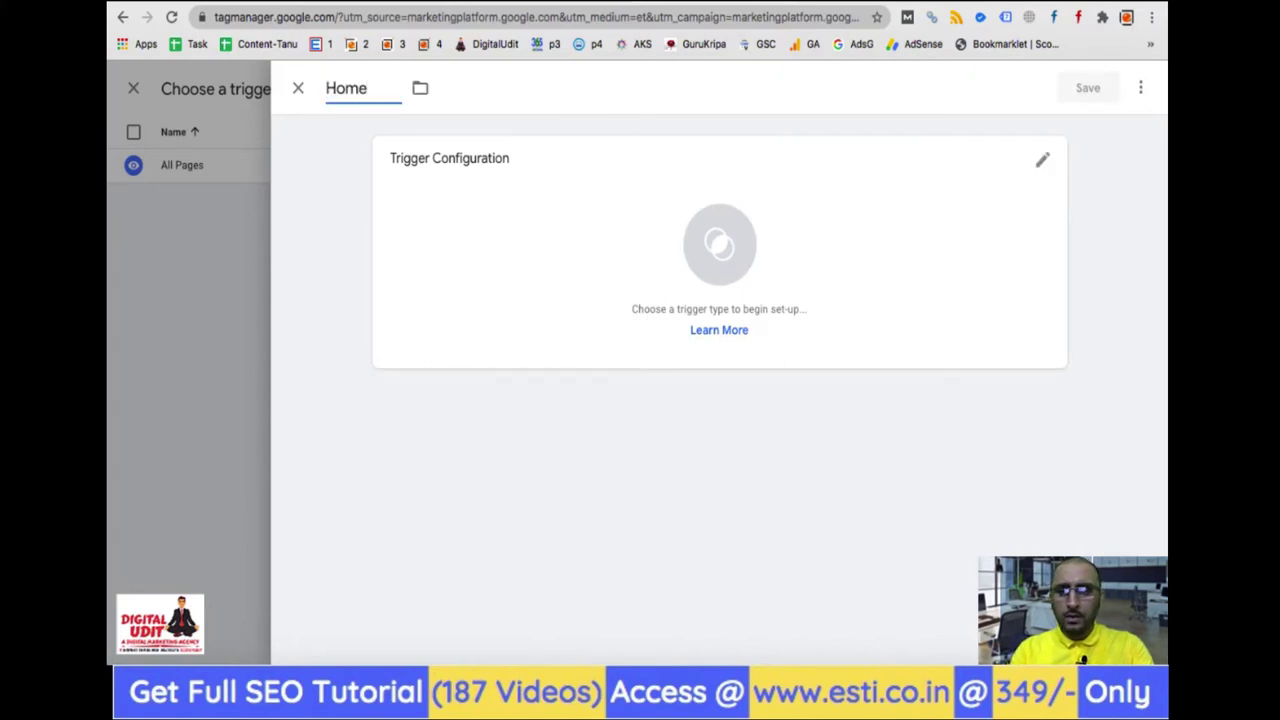
left_click(1040, 158)
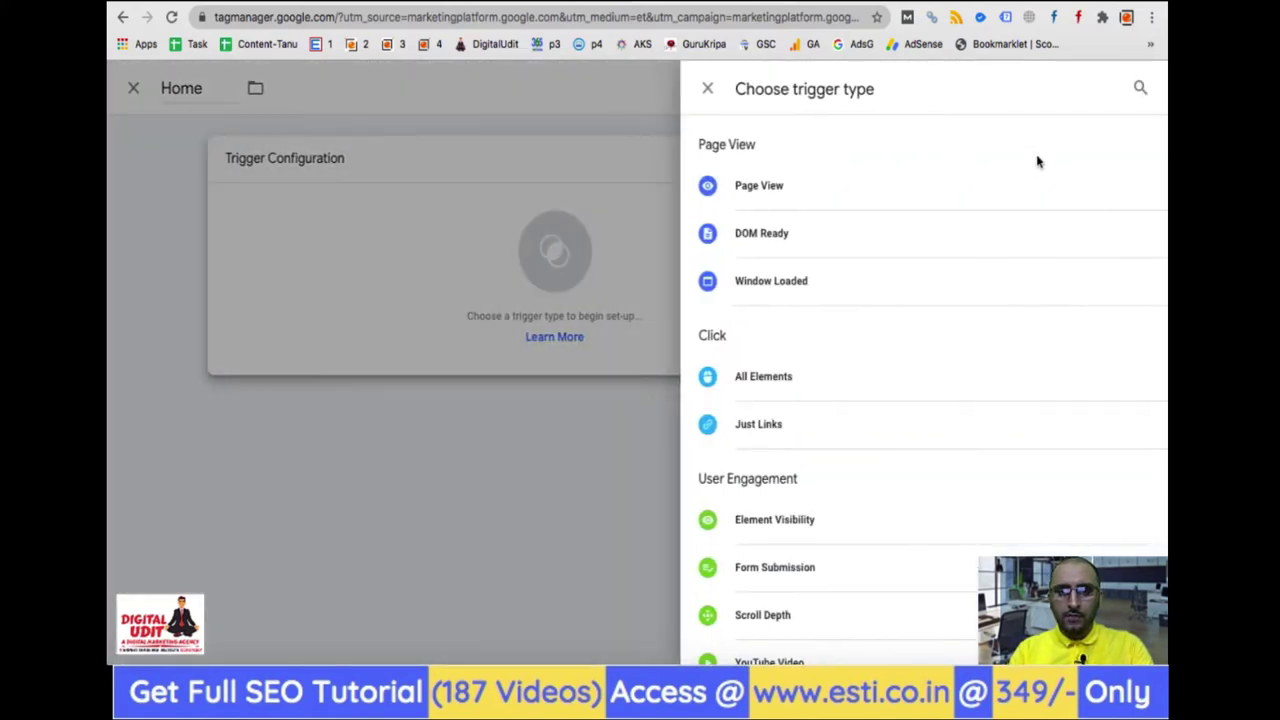
left_click(742, 199)
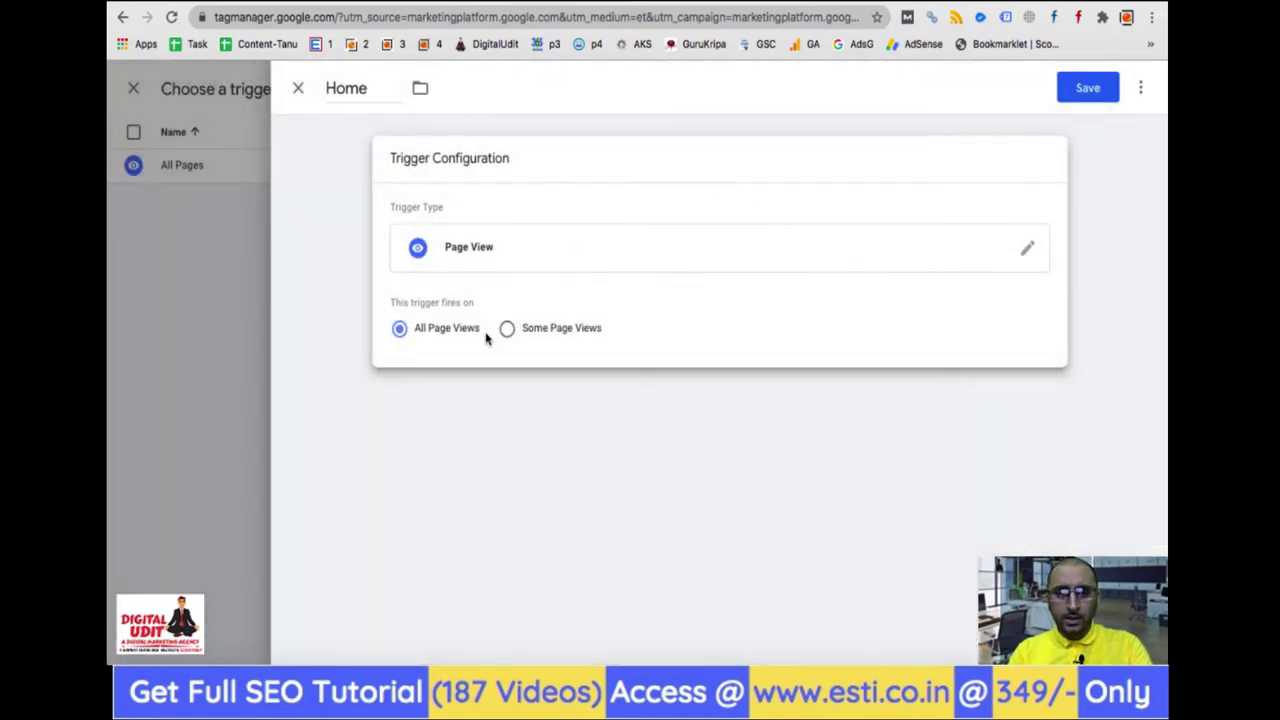
left_click(508, 333)
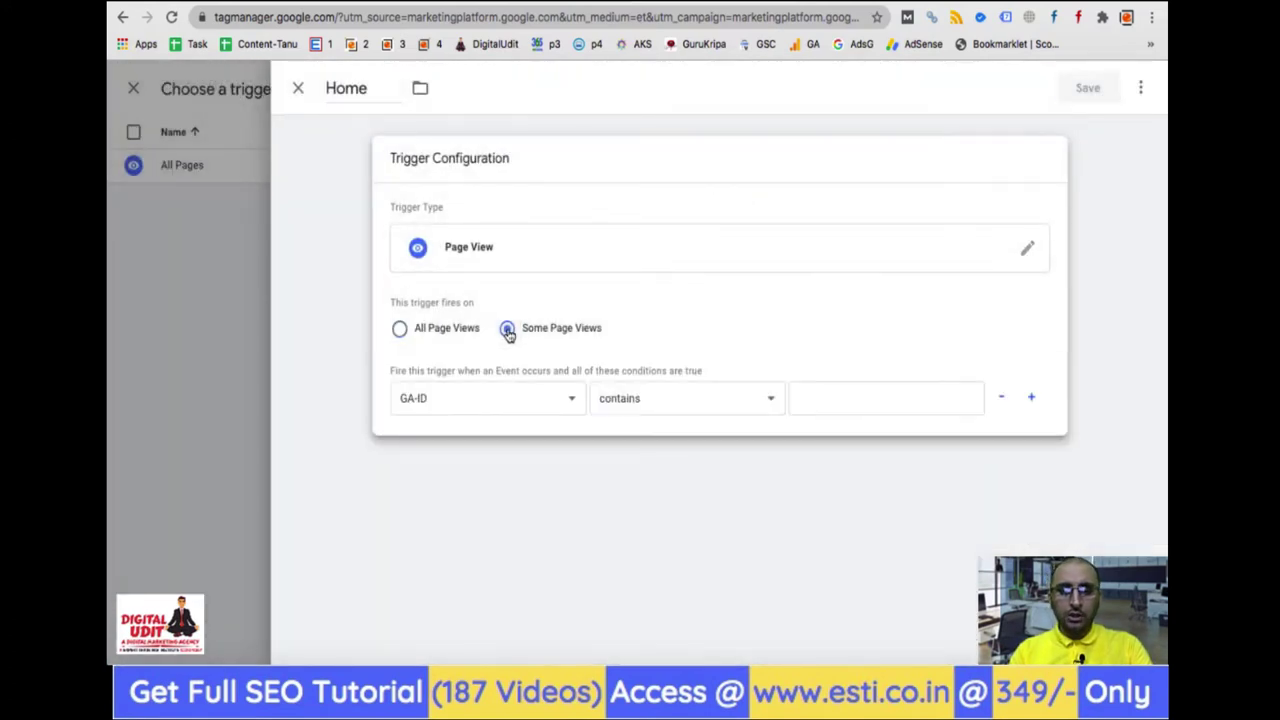
left_click(494, 405)
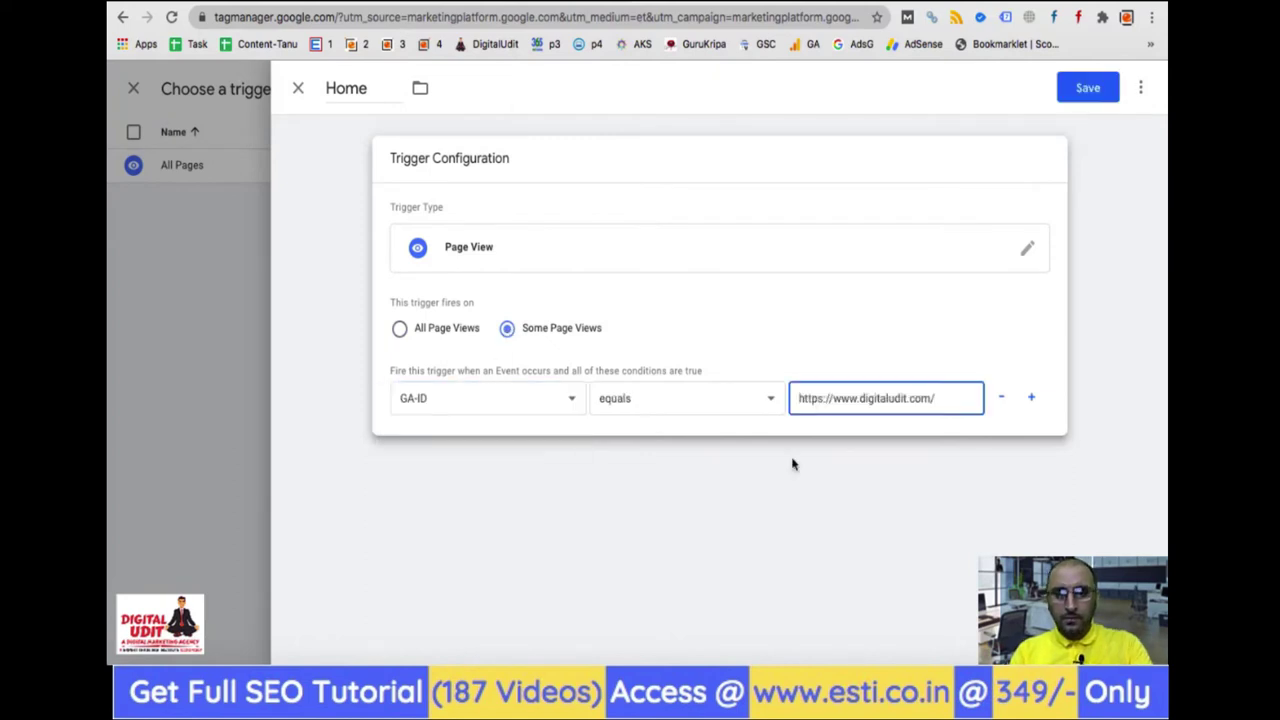
left_click(742, 431)
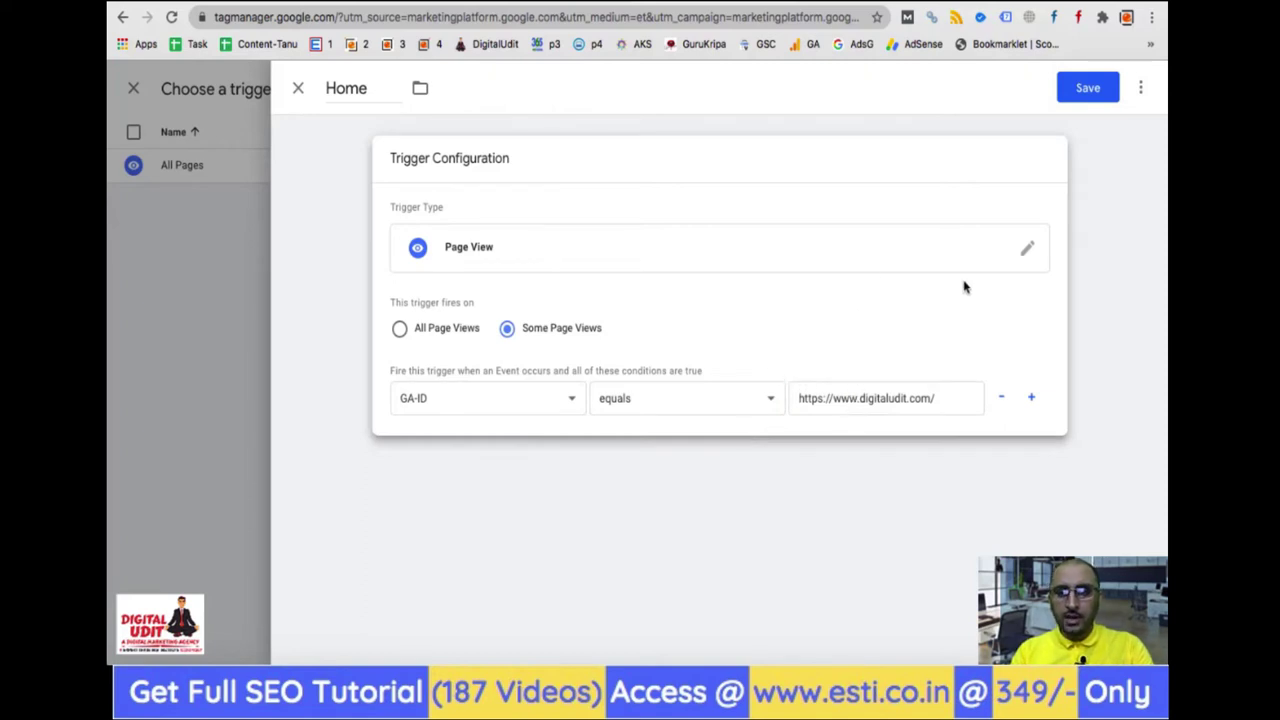
left_click(1100, 89)
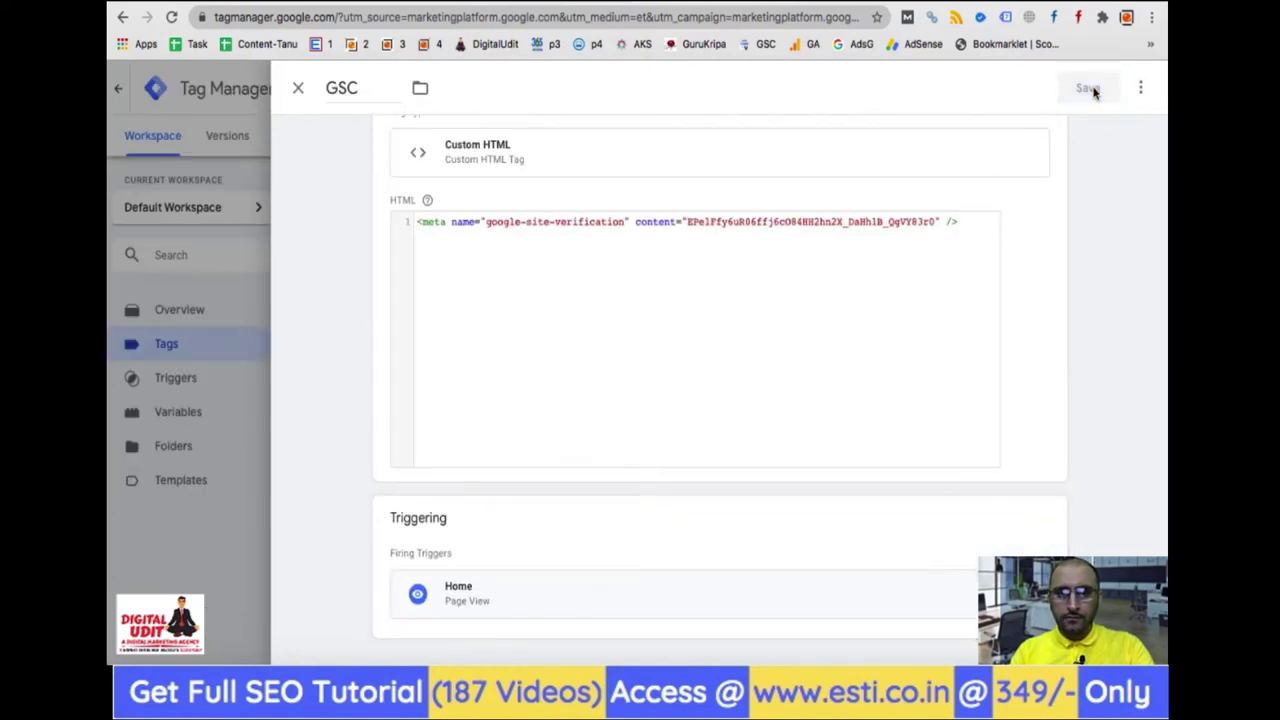
left_click(1092, 89)
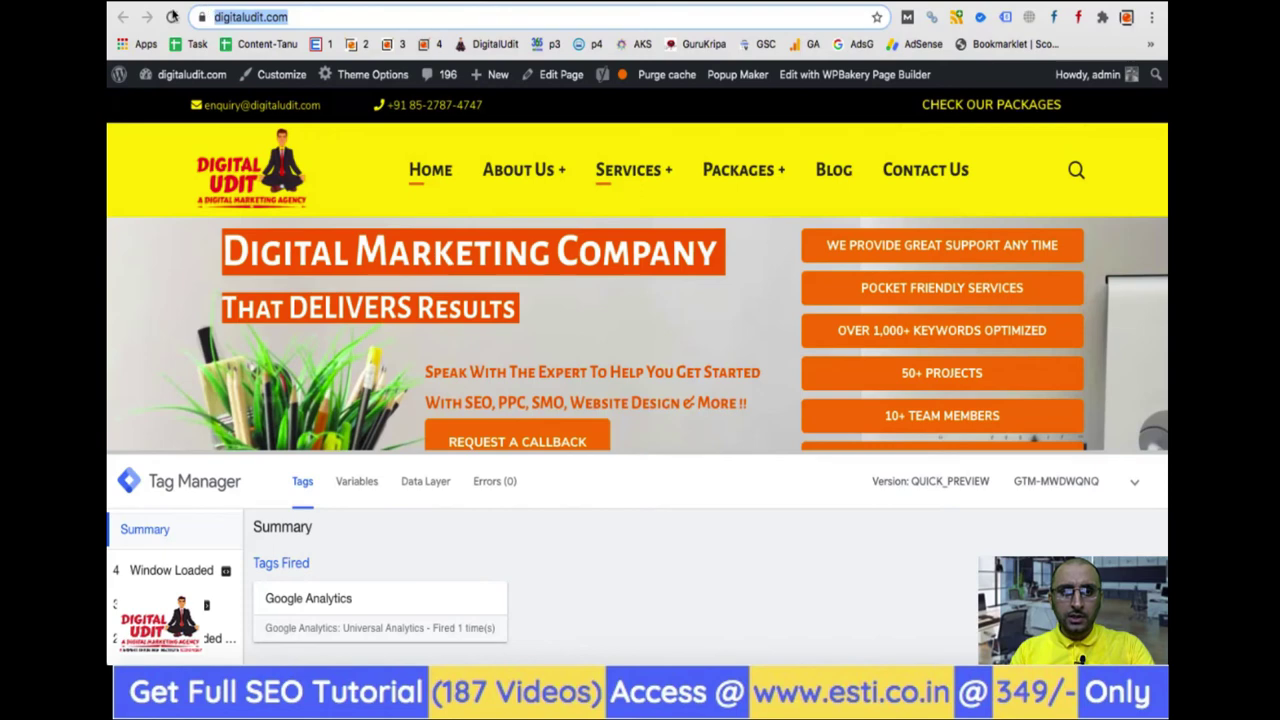
Reload the live site's home page and check the Tag Manager debug summary for fired and unfired tags.
left_click(172, 17)
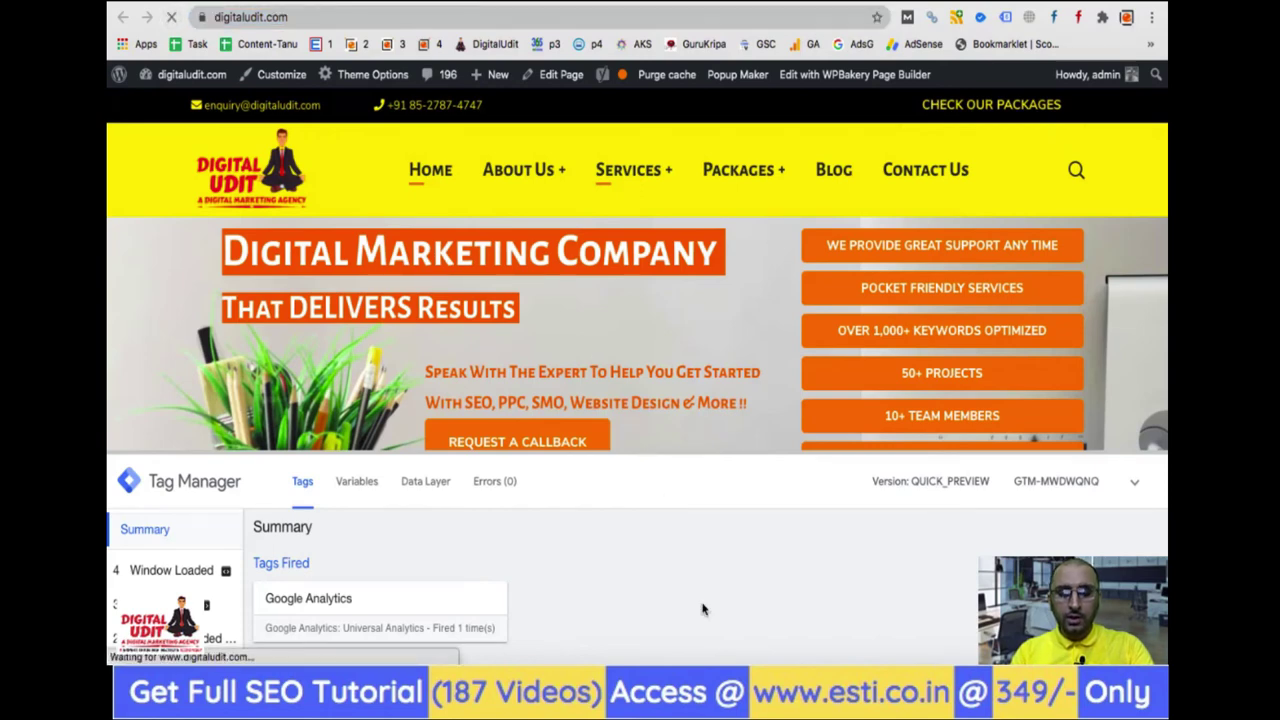
scroll(702, 607, "down", 1)
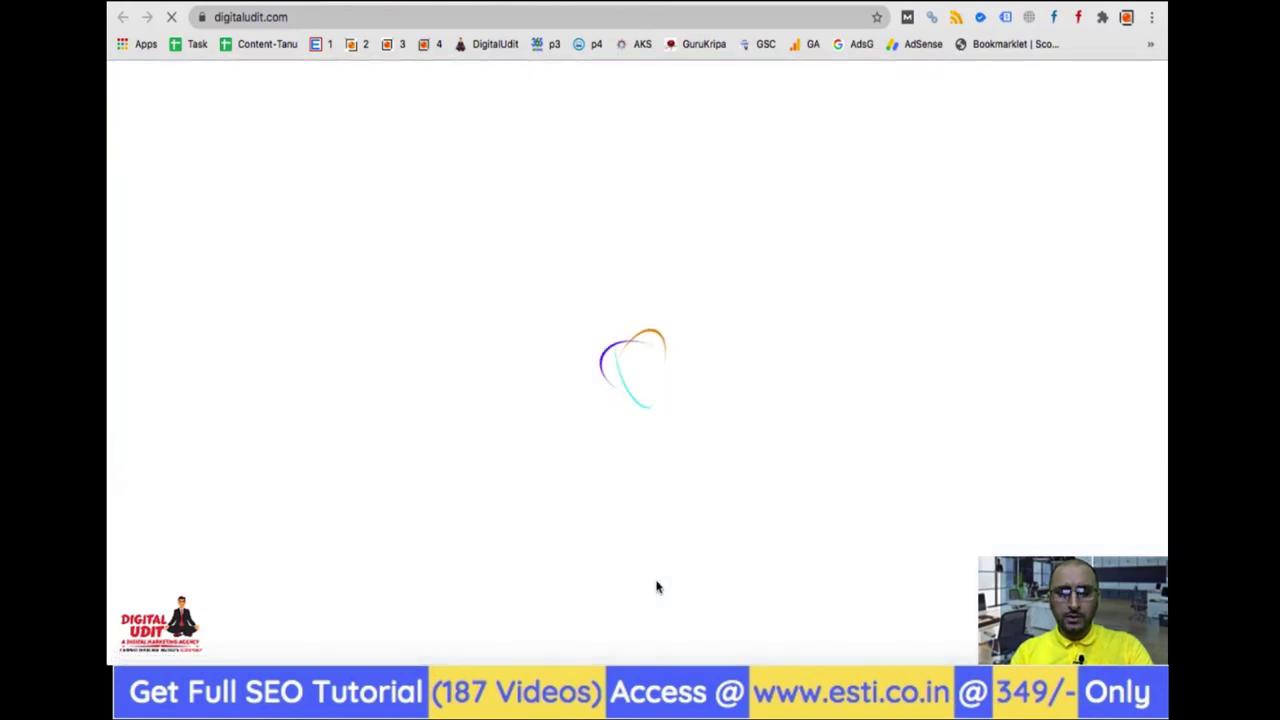
scroll(657, 583, "down", 2)
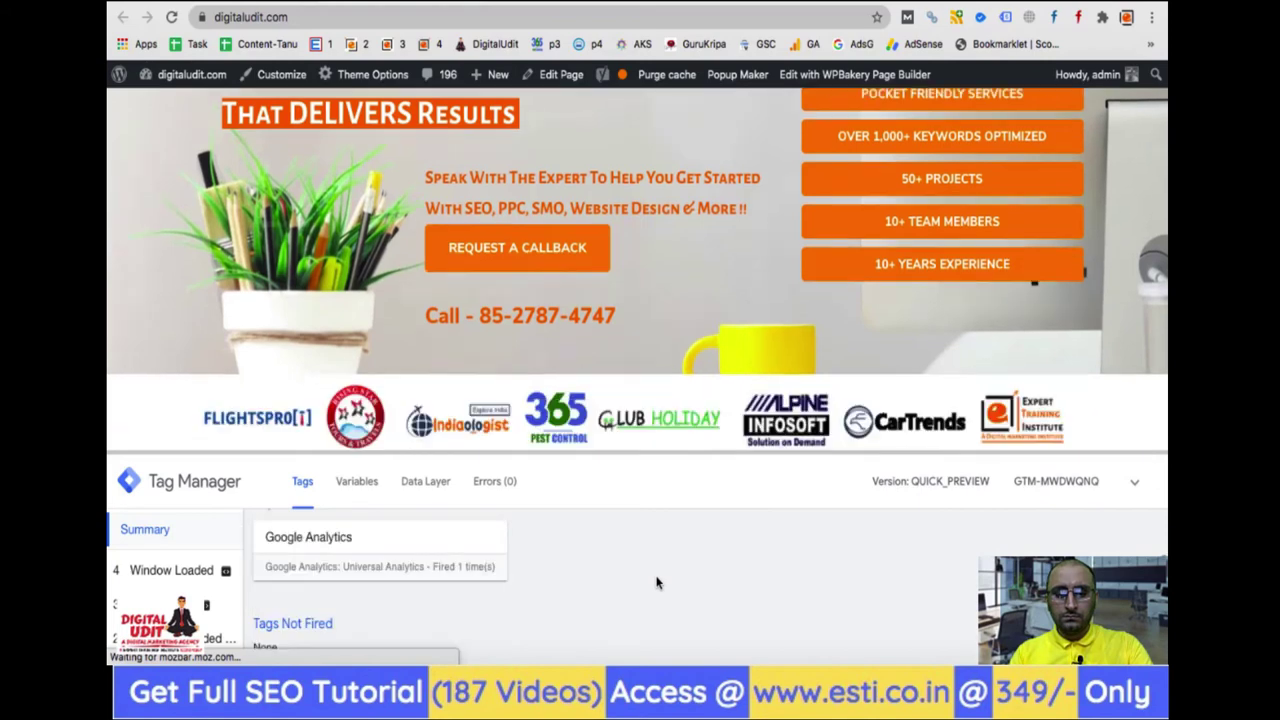
scroll(657, 583, "up", 2)
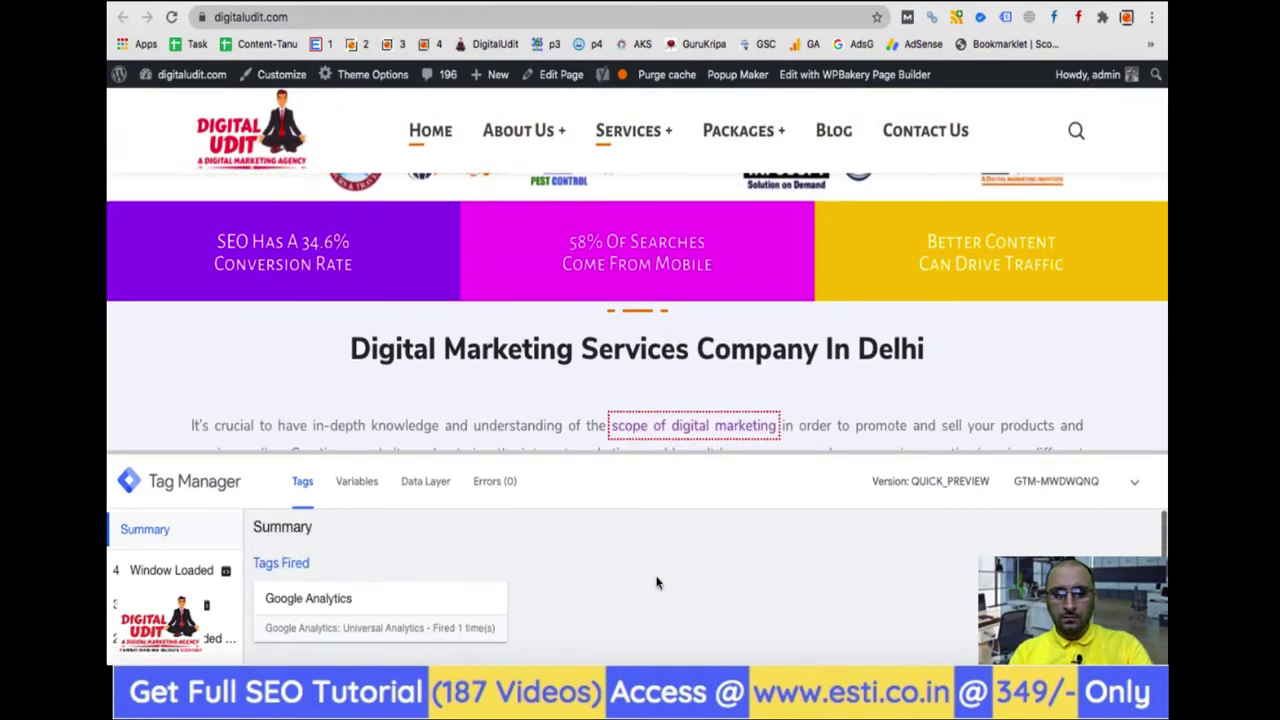
scroll(657, 583, "down", 2)
scroll(657, 583, "up", 2)
left_click(416, 121)
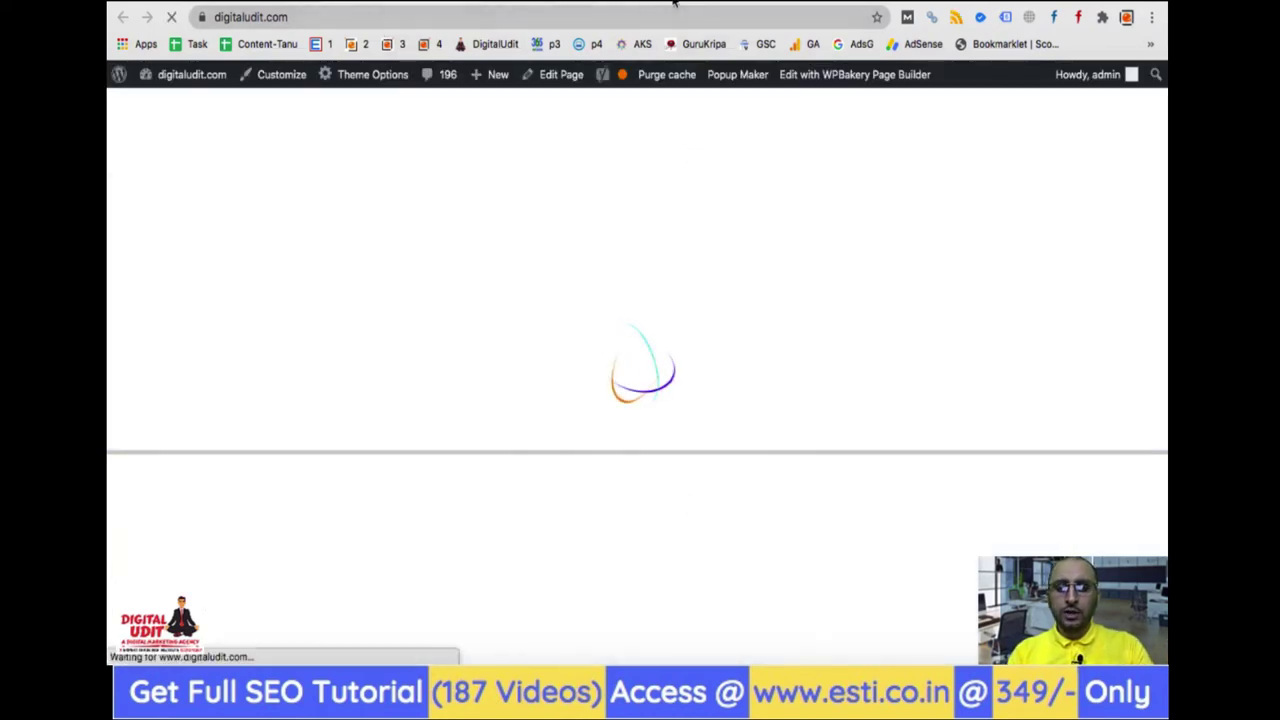
Return to the Tag Manager workspace and start a new tag named Remarketing.
key("ctrl+shift+Tab")
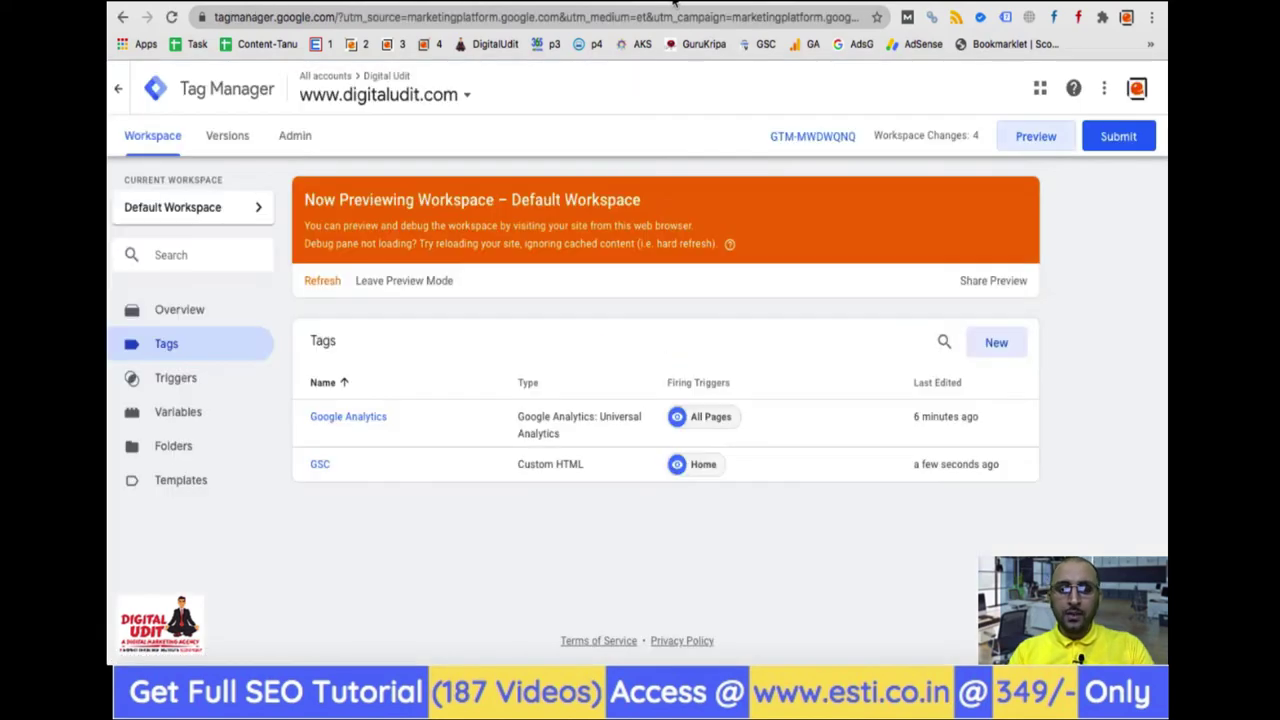
left_click(1000, 345)
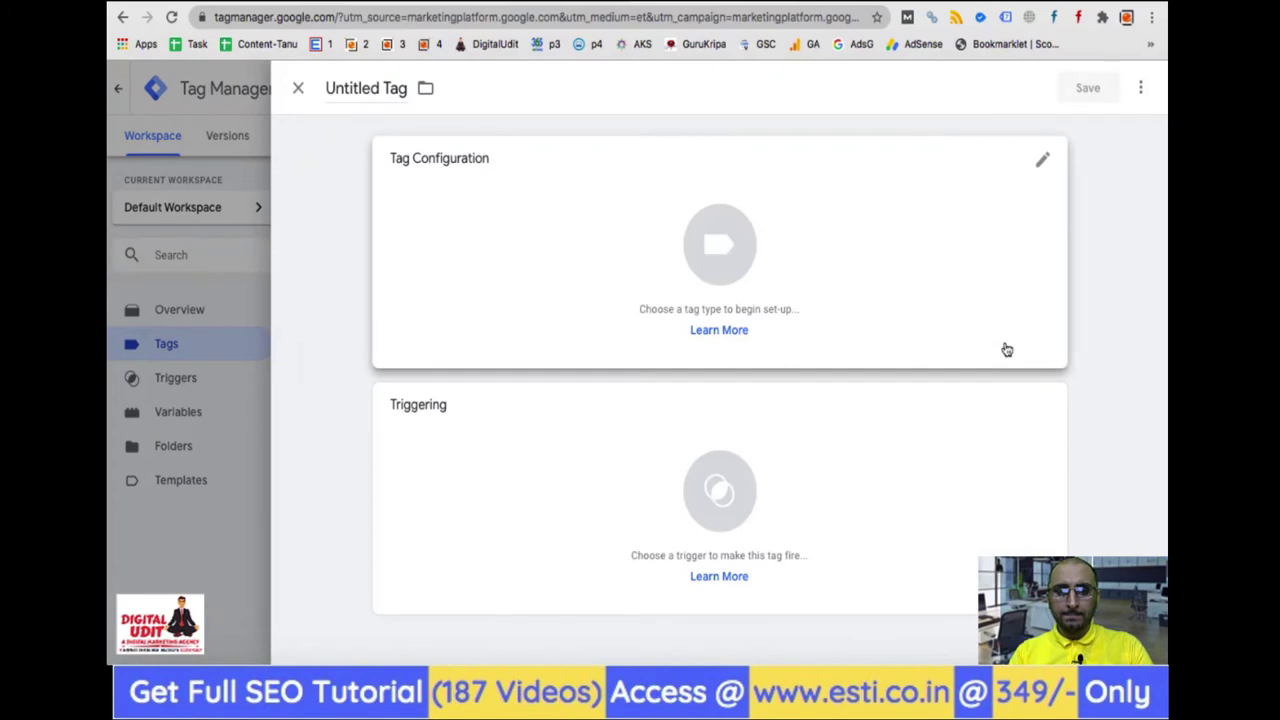
left_click(357, 86)
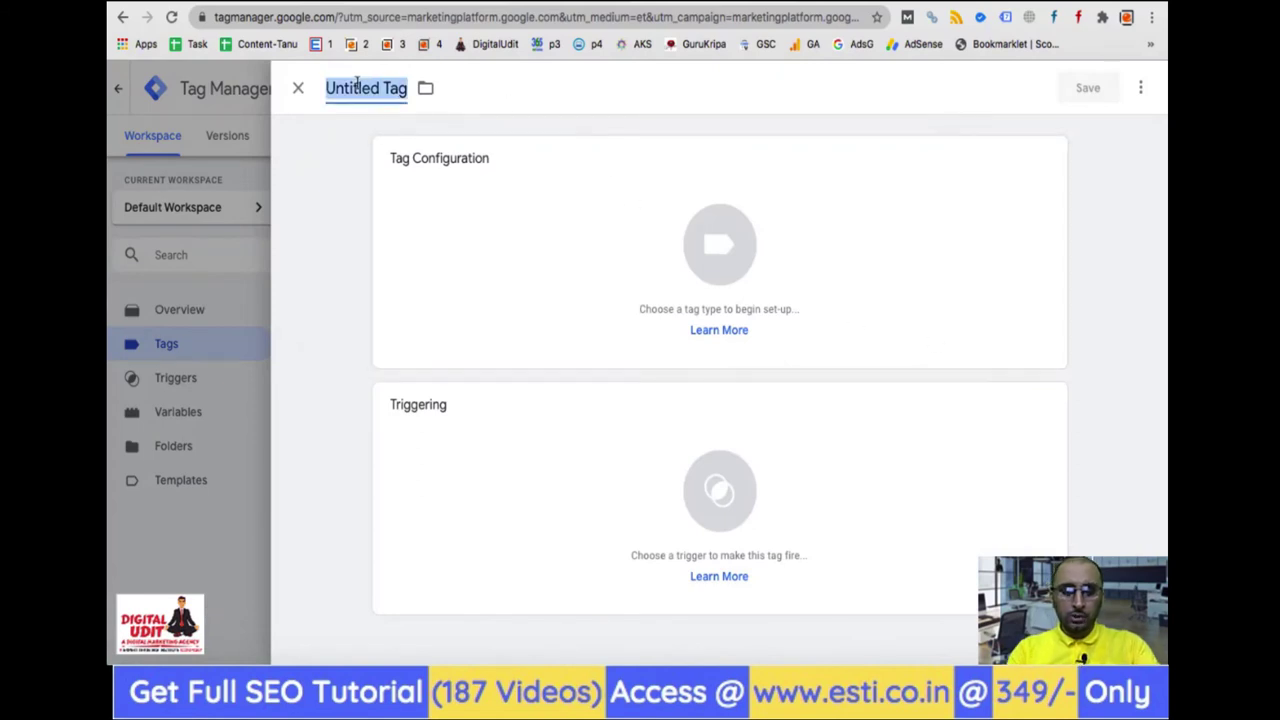
type("Remar")
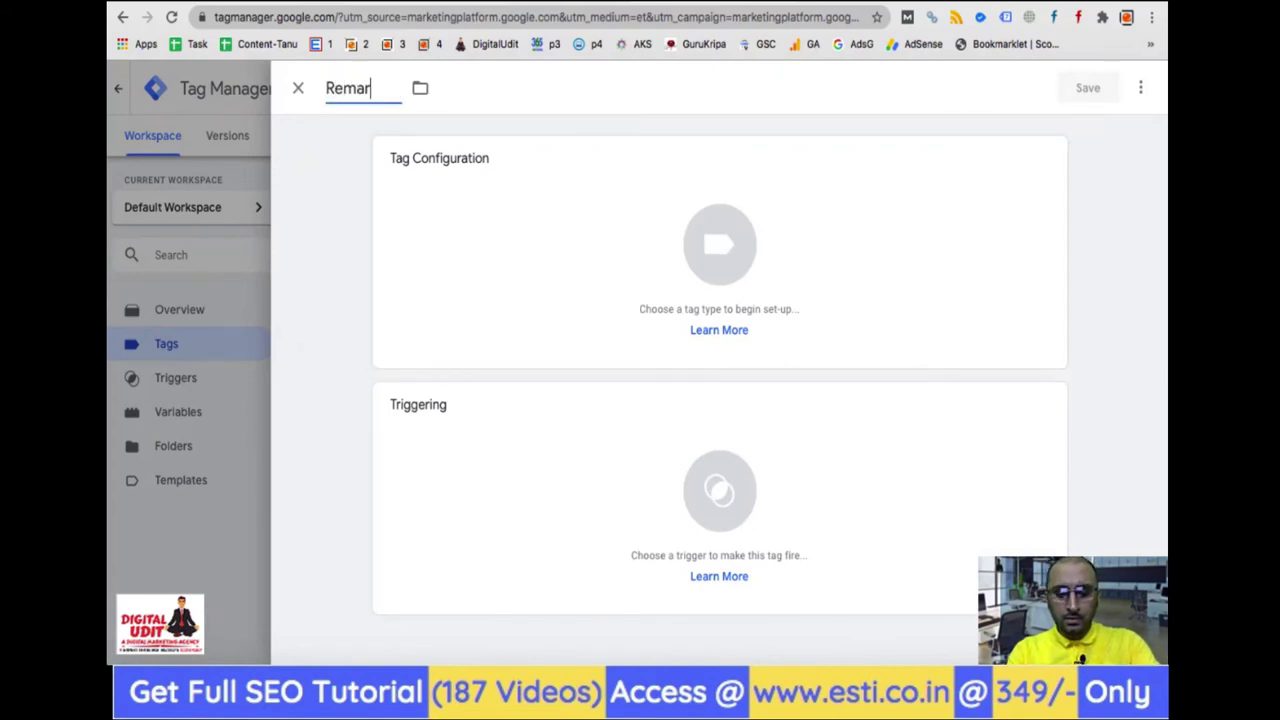
type("keting")
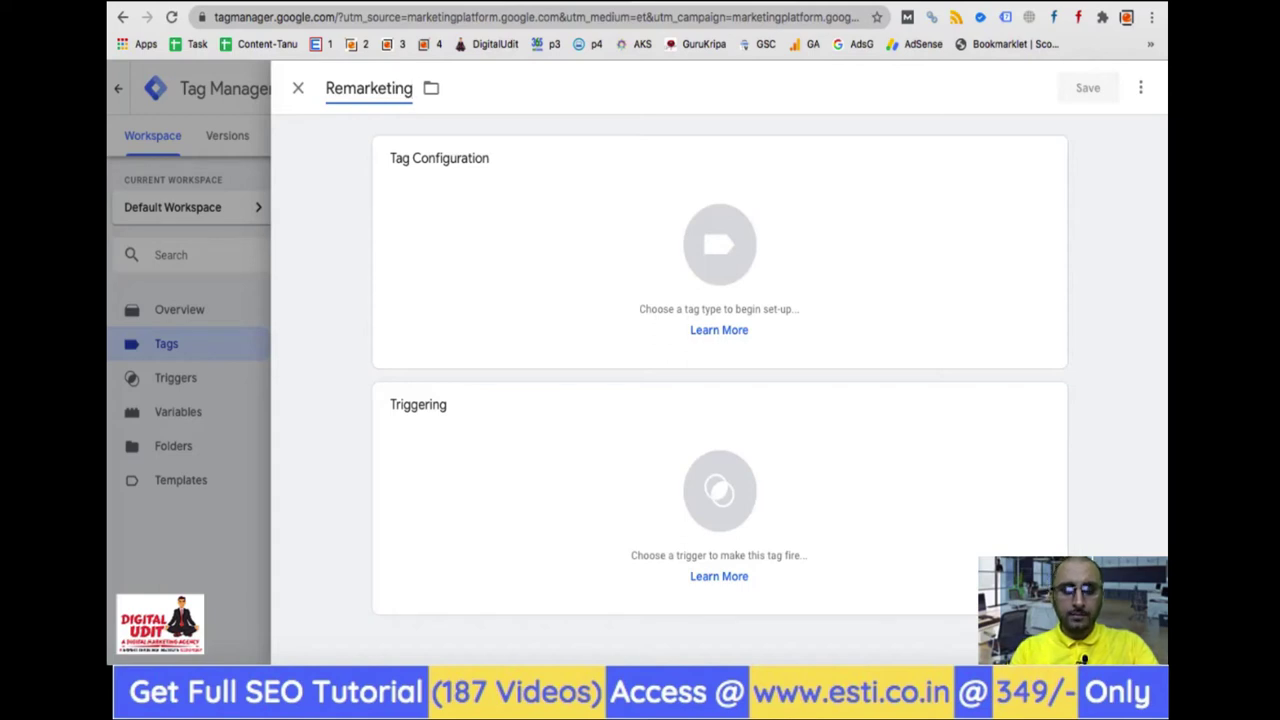
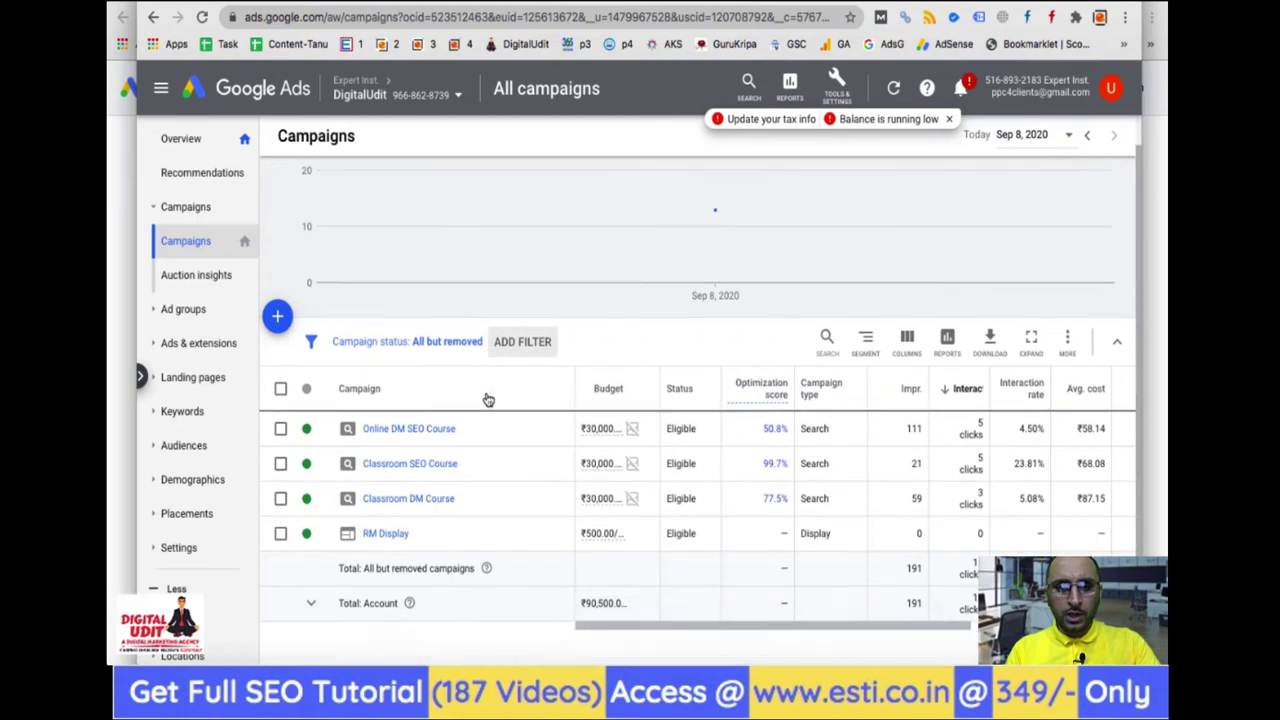
In Google Ads, open the Audience manager and look over the remarketing audience lists.
left_click(837, 92)
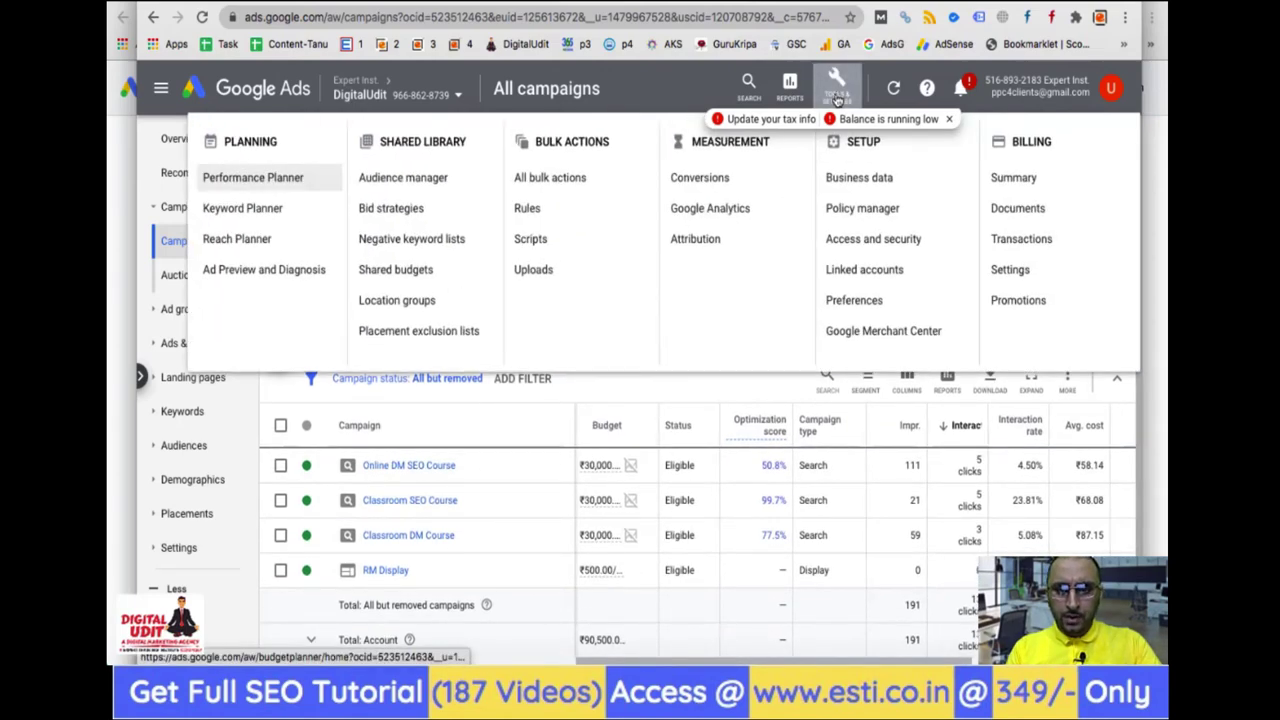
left_click(405, 180)
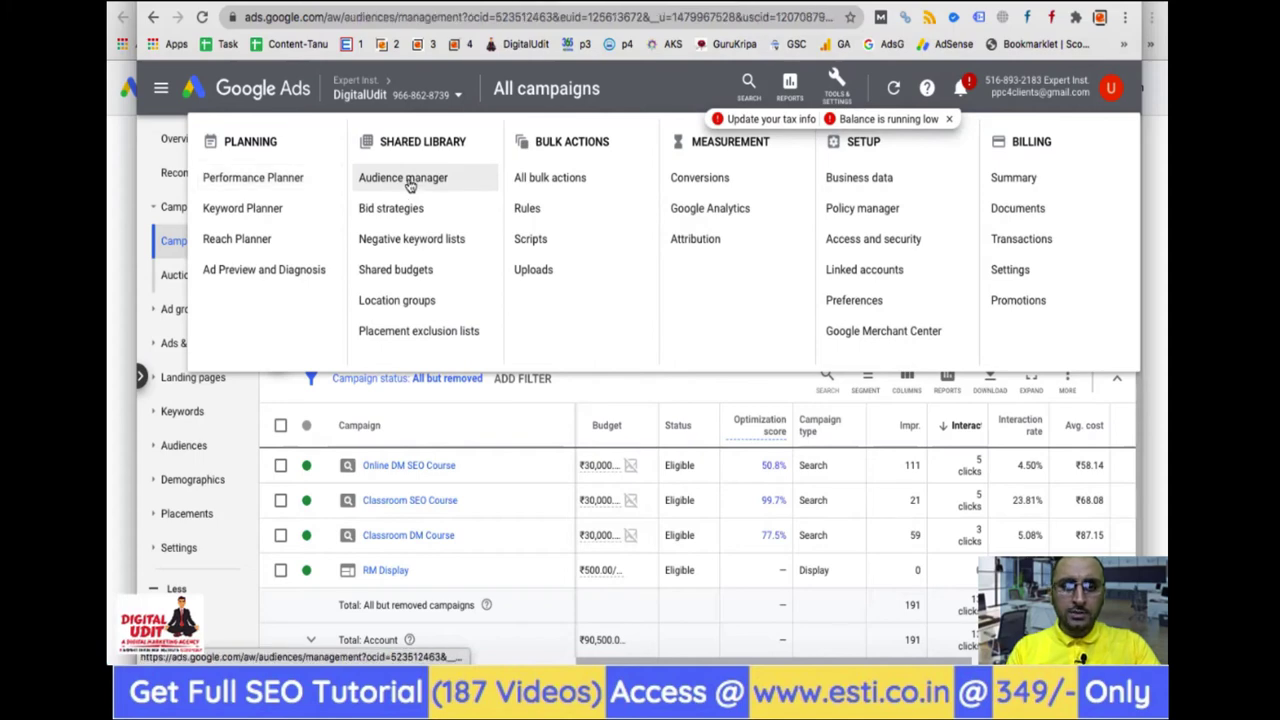
scroll(582, 474, "down", 3)
scroll(585, 480, "up", 1)
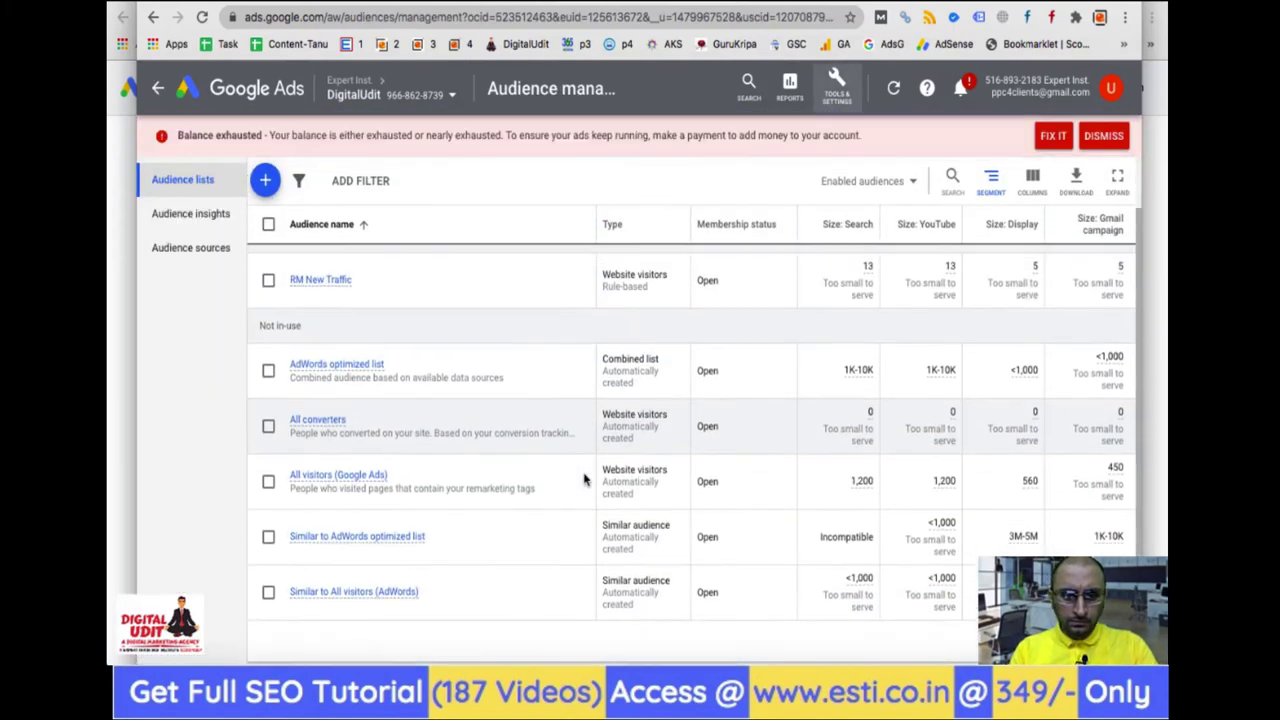
scroll(585, 478, "up", 3)
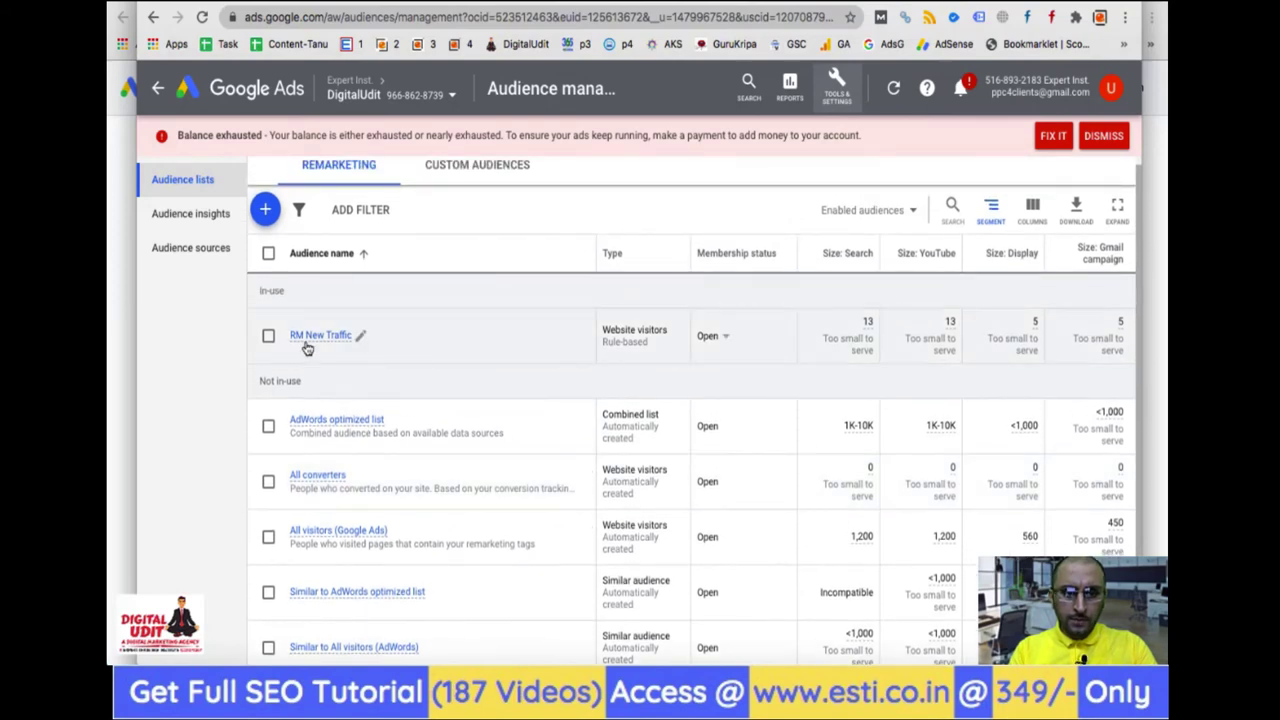
Go to the audience sources and open the details of the Google Ads tag.
left_click(191, 252)
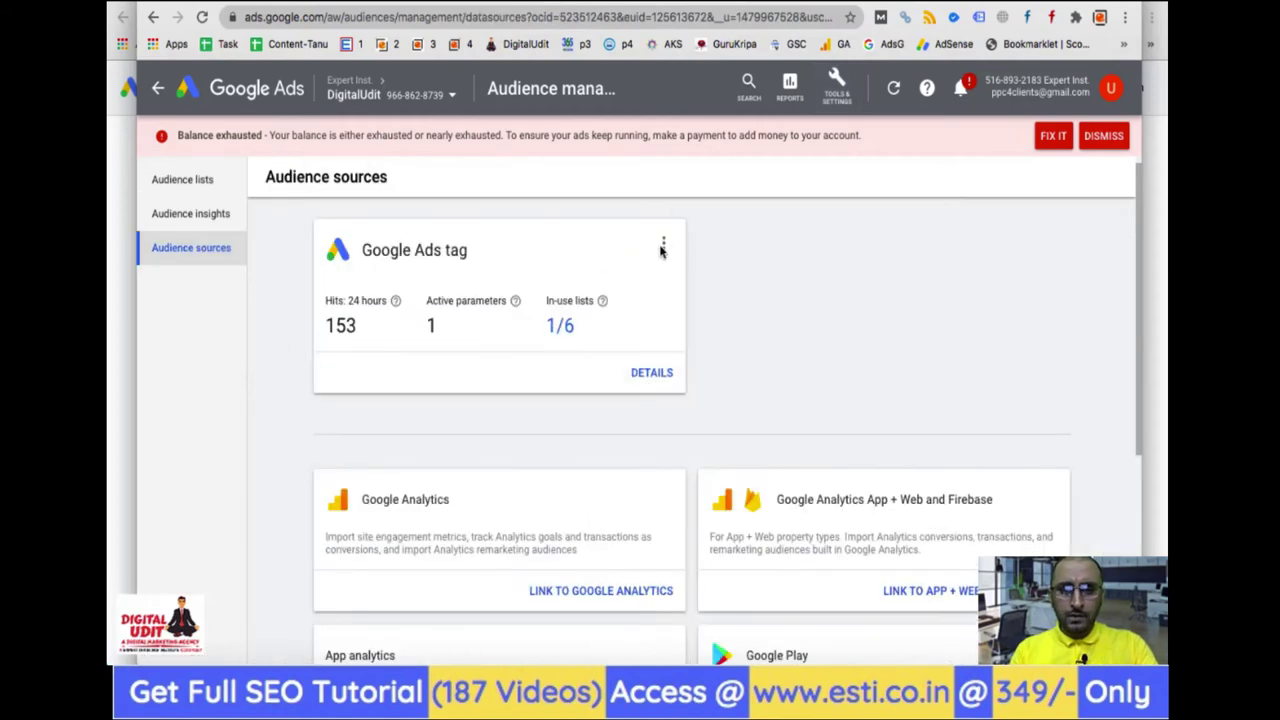
left_click(665, 248)
left_click(749, 297)
left_click(648, 375)
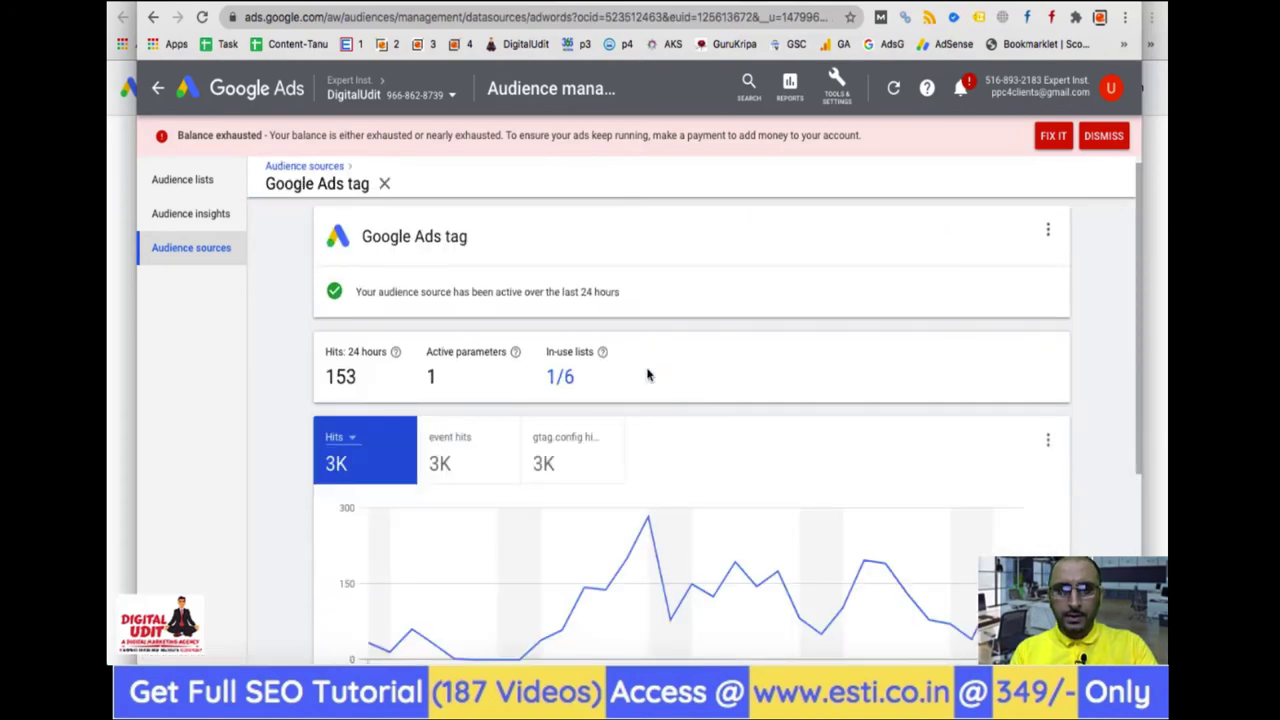
Expand the Google Ads tag's setup section and choose Google Tag Manager as the install method to show its conversion ID.
scroll(648, 375, "down", 3)
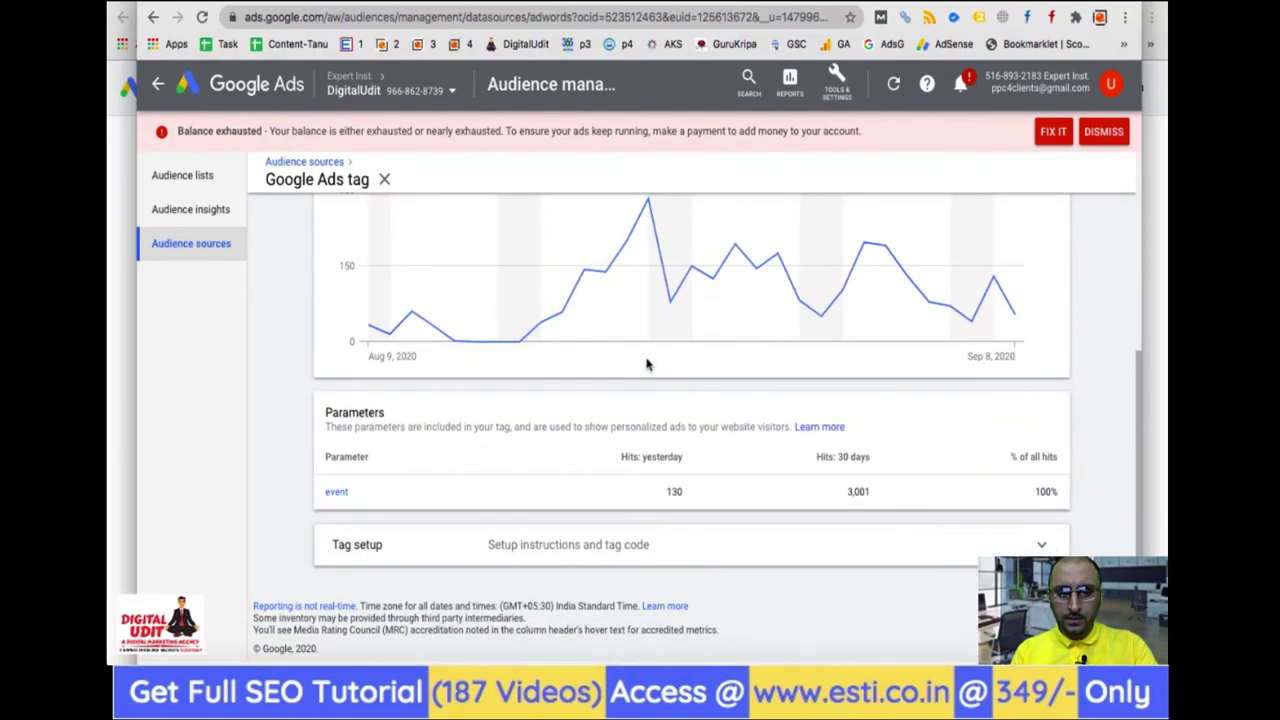
left_click(673, 551)
scroll(926, 568, "down", 3)
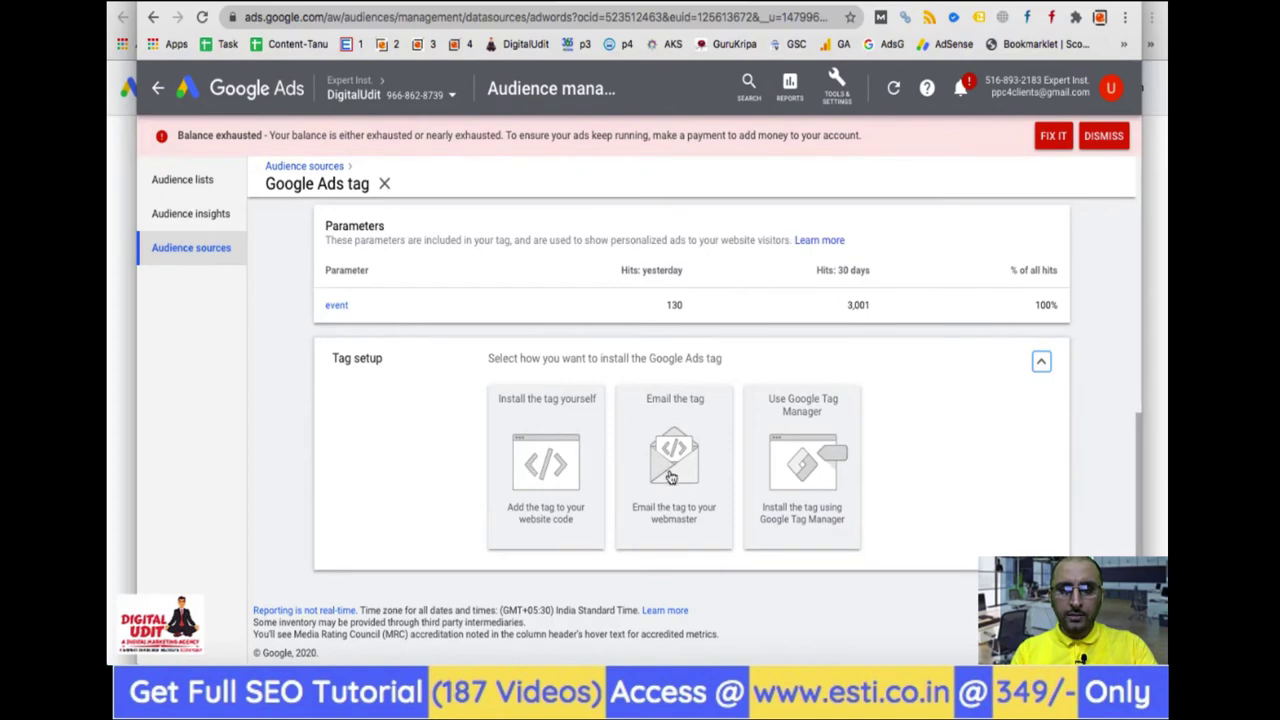
left_click(803, 477)
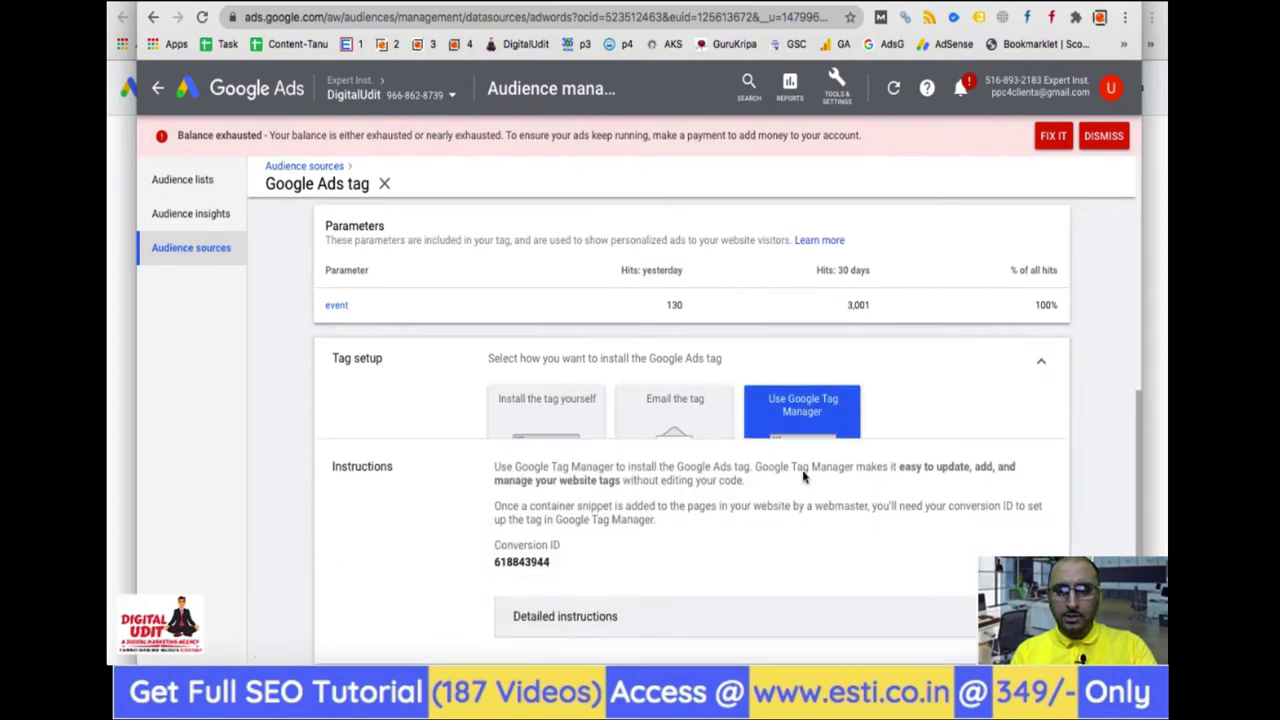
Highlight the Google Ads tag's conversion ID, and open the account's Conversions page.
scroll(717, 521, "down", 2)
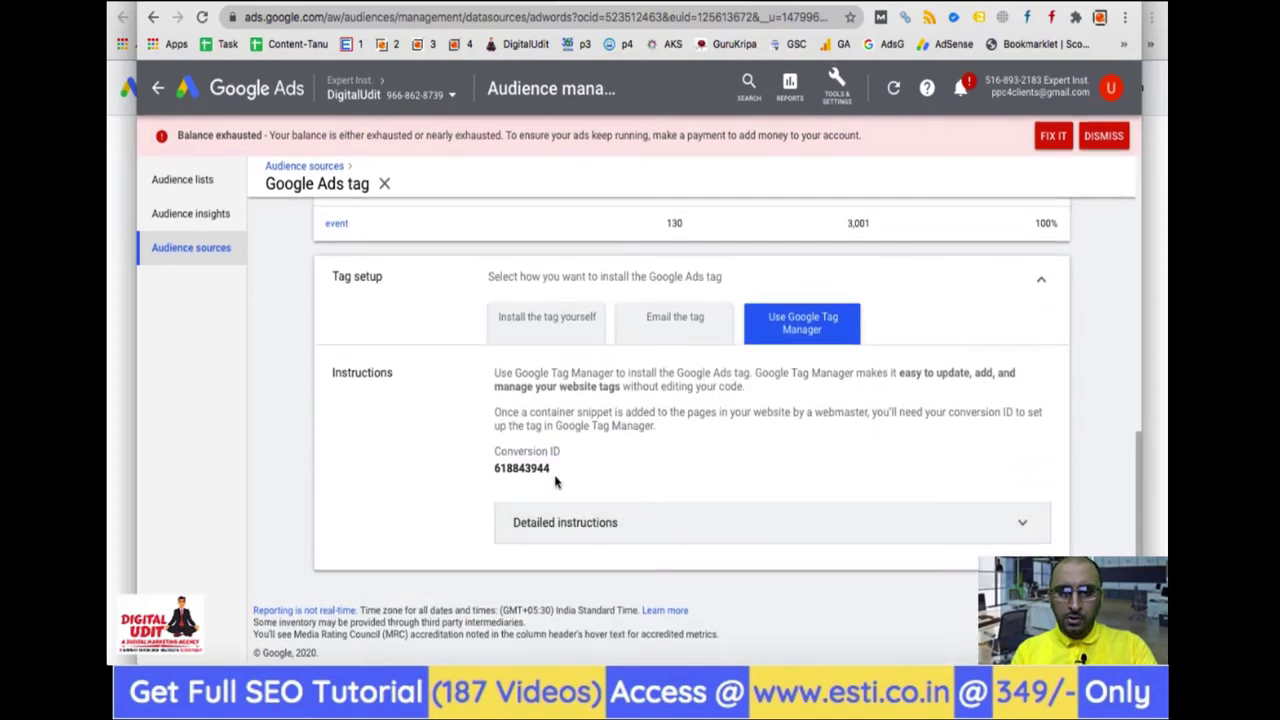
double_click(533, 468)
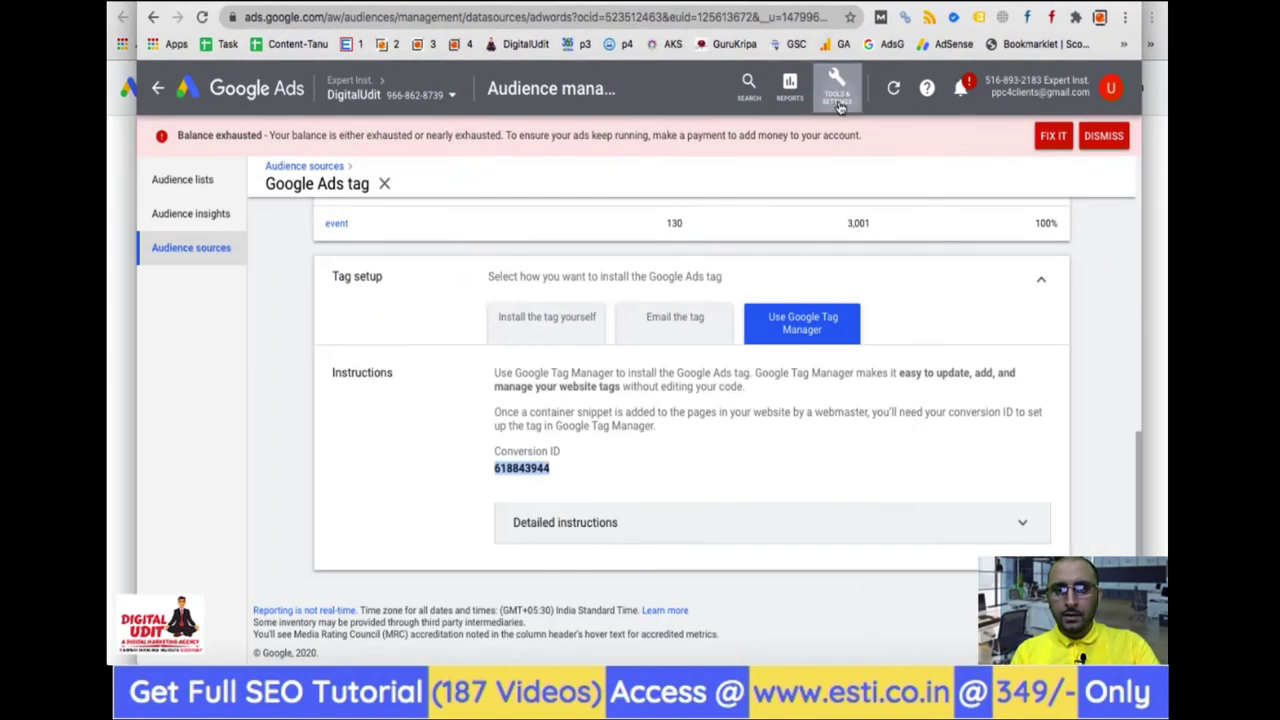
left_click(838, 100)
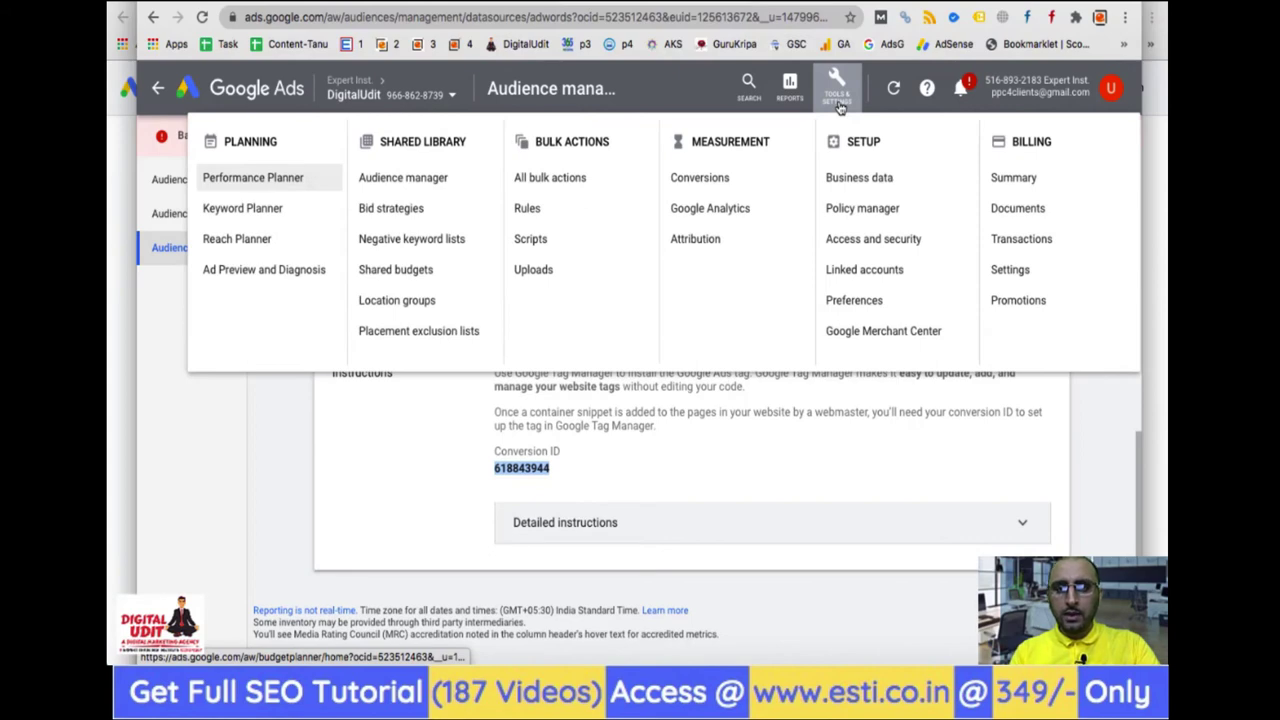
left_click(705, 186)
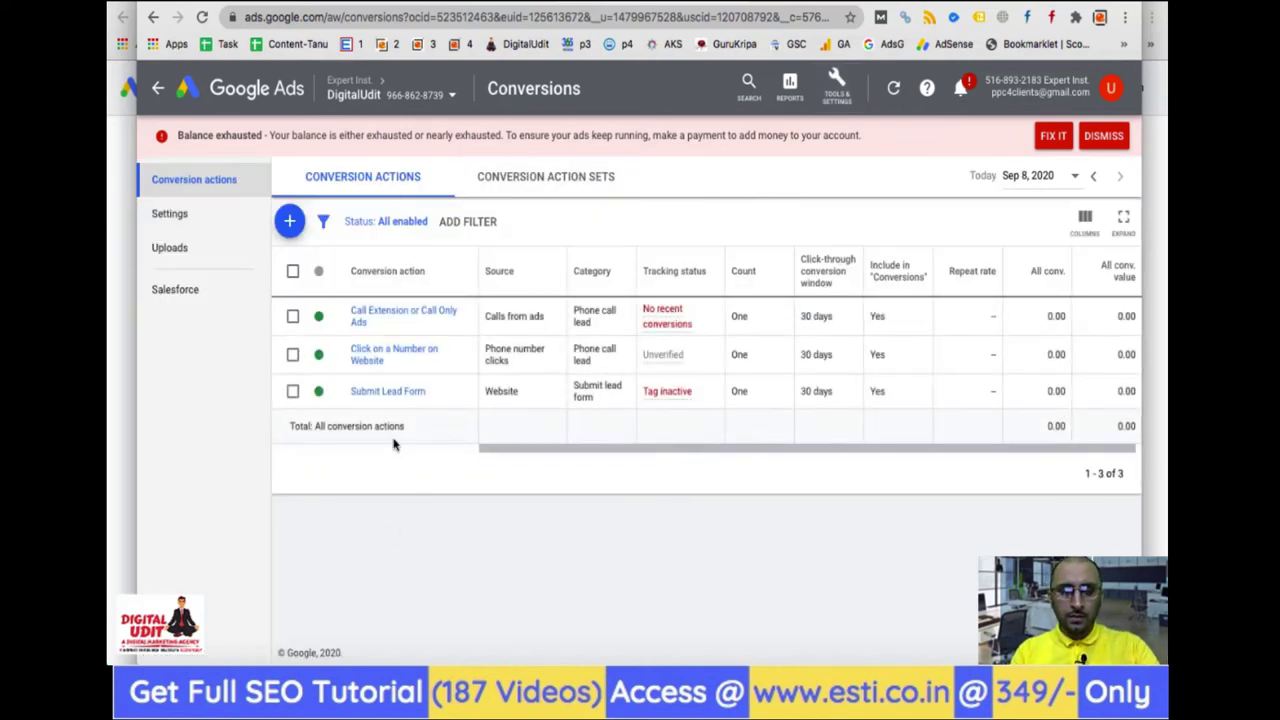
Open the Submit Lead Form conversion action and choose Google Tag Manager as its tag setup method to show the conversion ID and label.
left_click(403, 393)
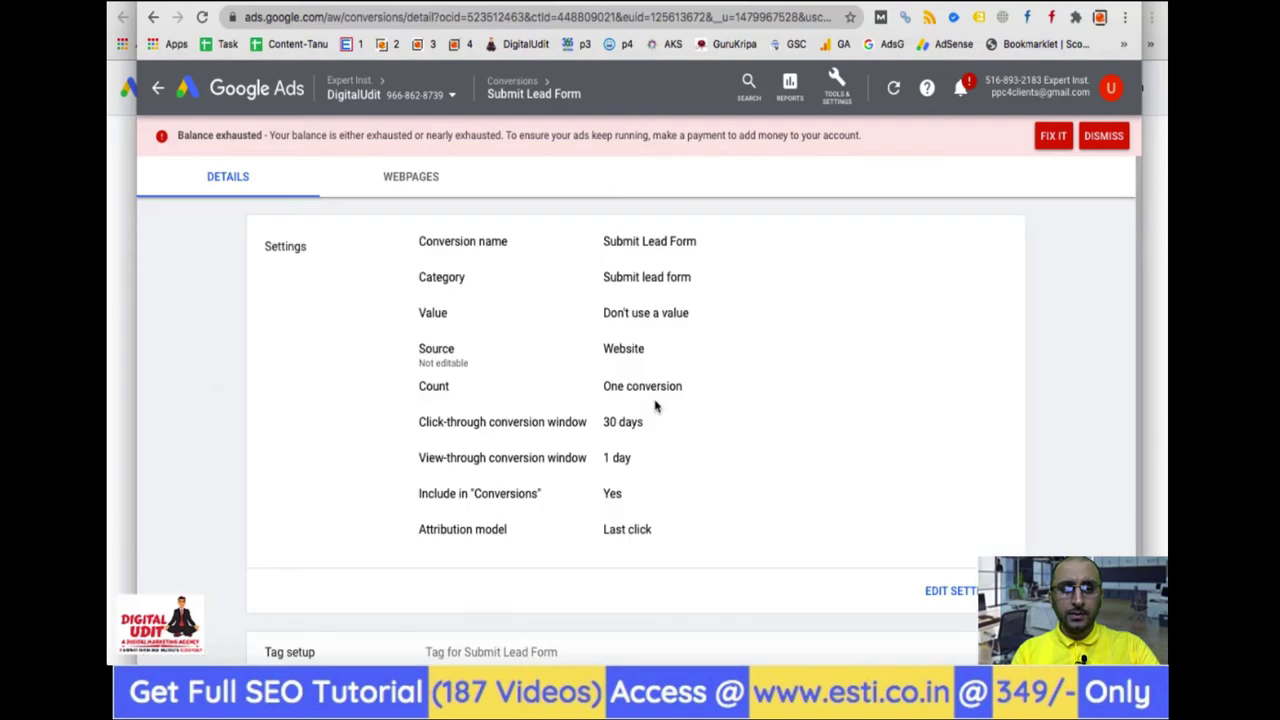
scroll(752, 437, "down", 3)
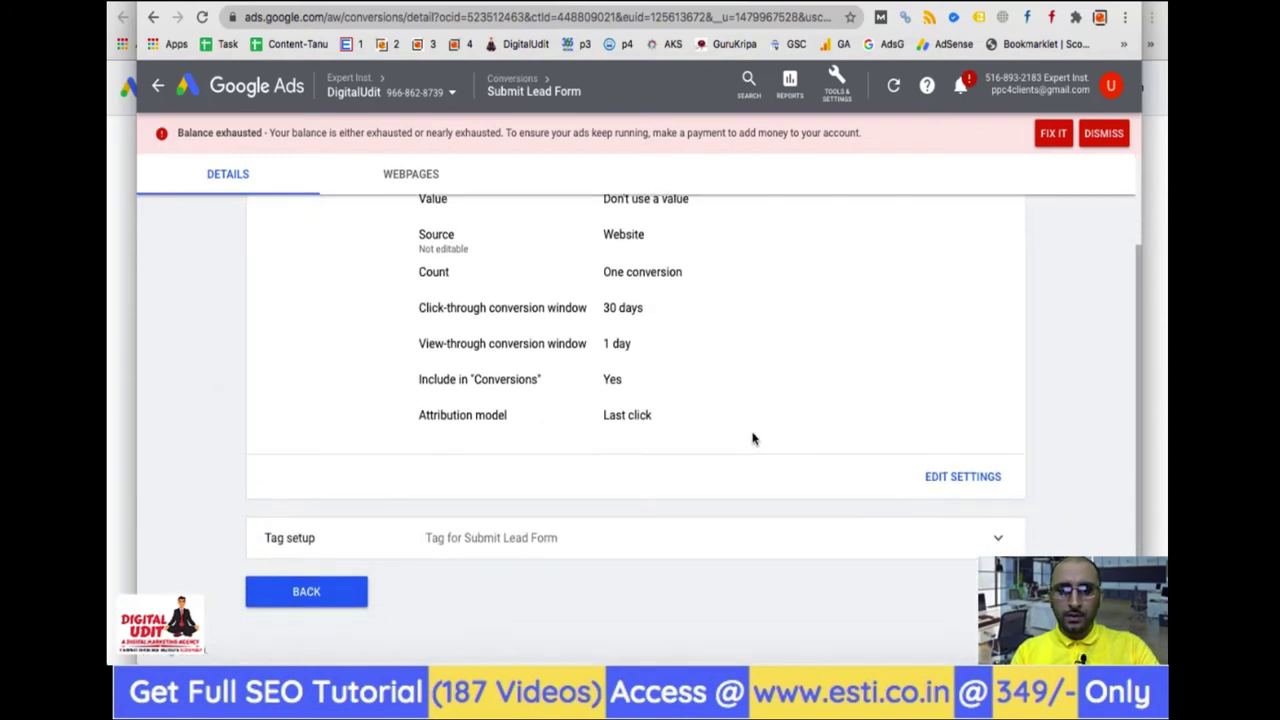
left_click(624, 552)
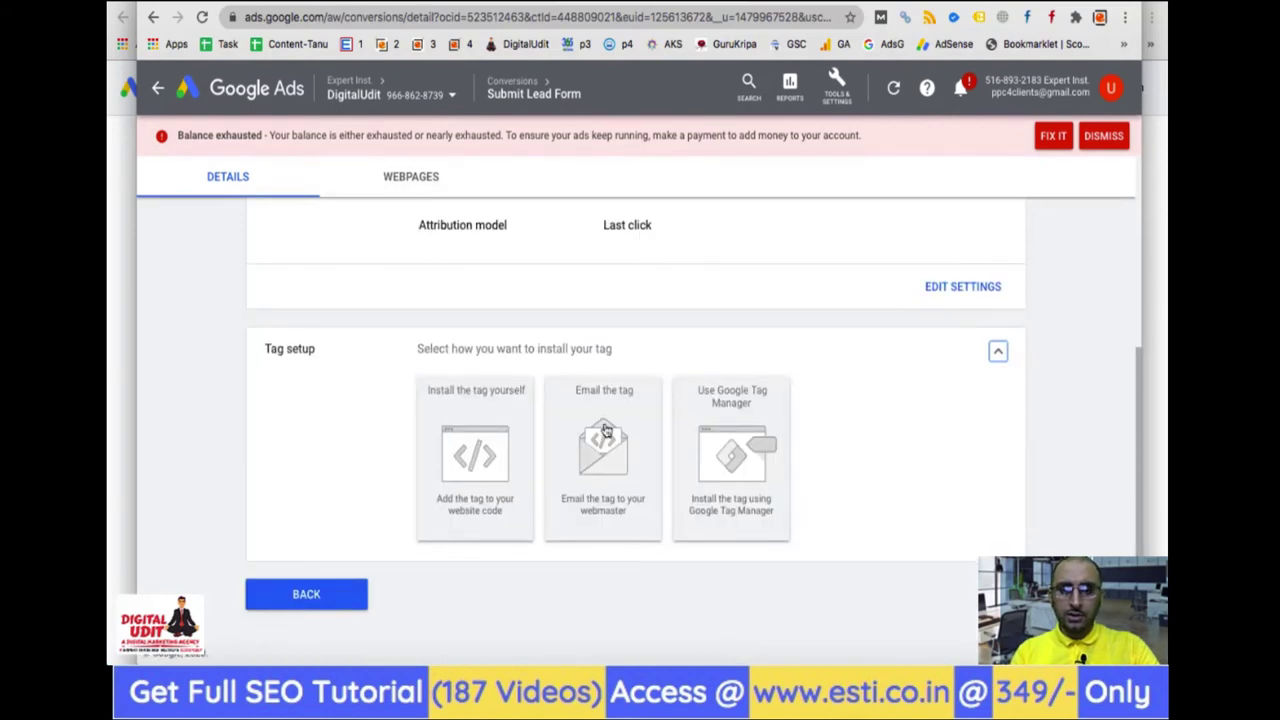
left_click(741, 484)
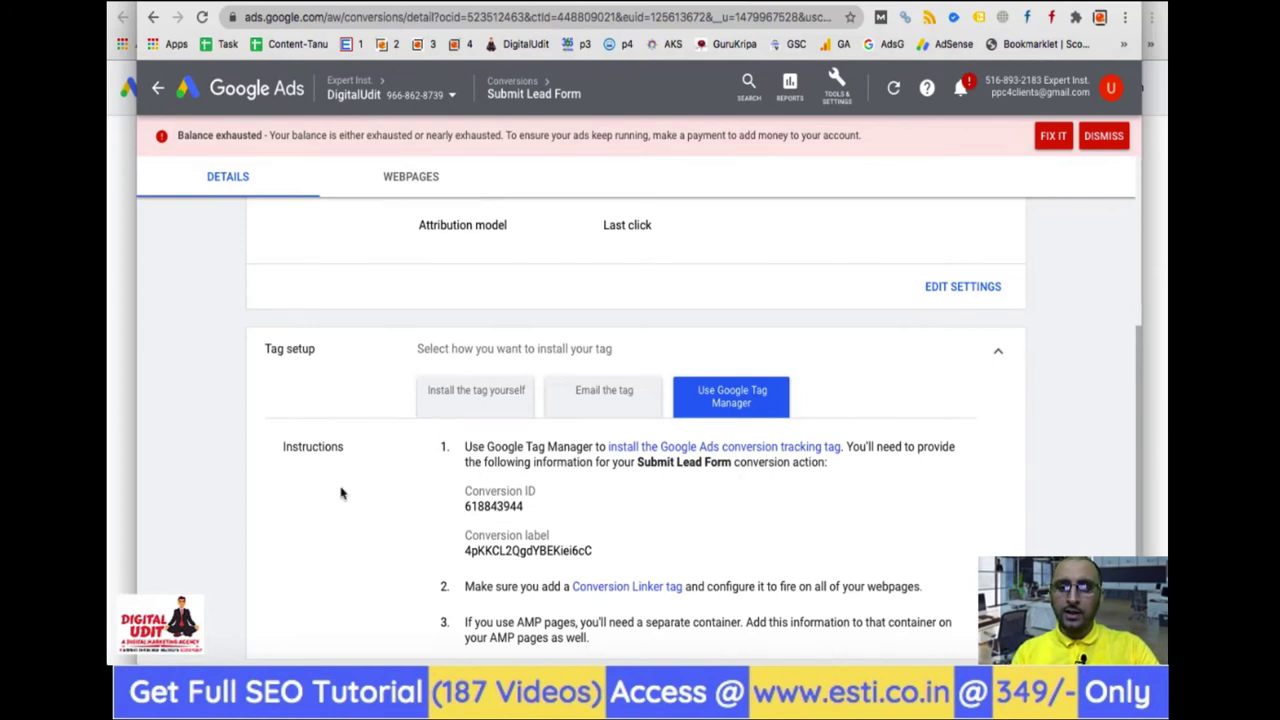
scroll(340, 492, "down", 2)
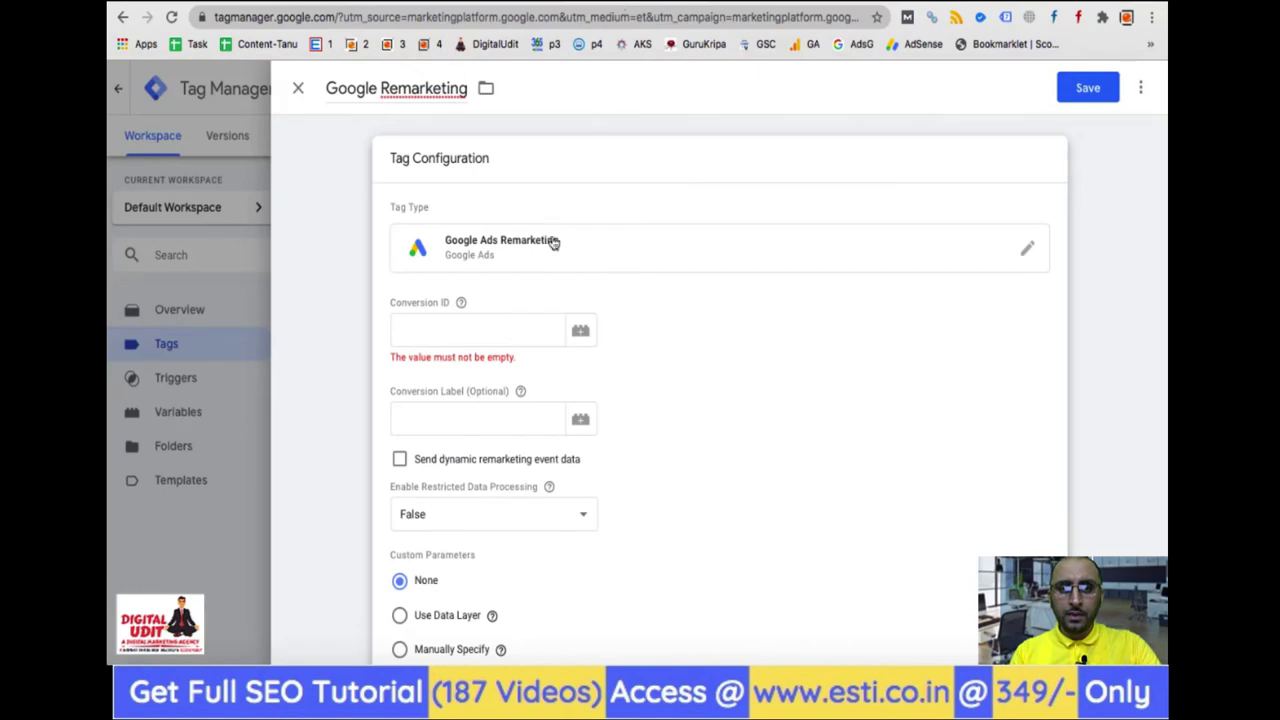
In Tag Manager, close the unsaved Google Remarketing tag and start a new tag of type Google Ads Conversion Tracking.
left_click(298, 91)
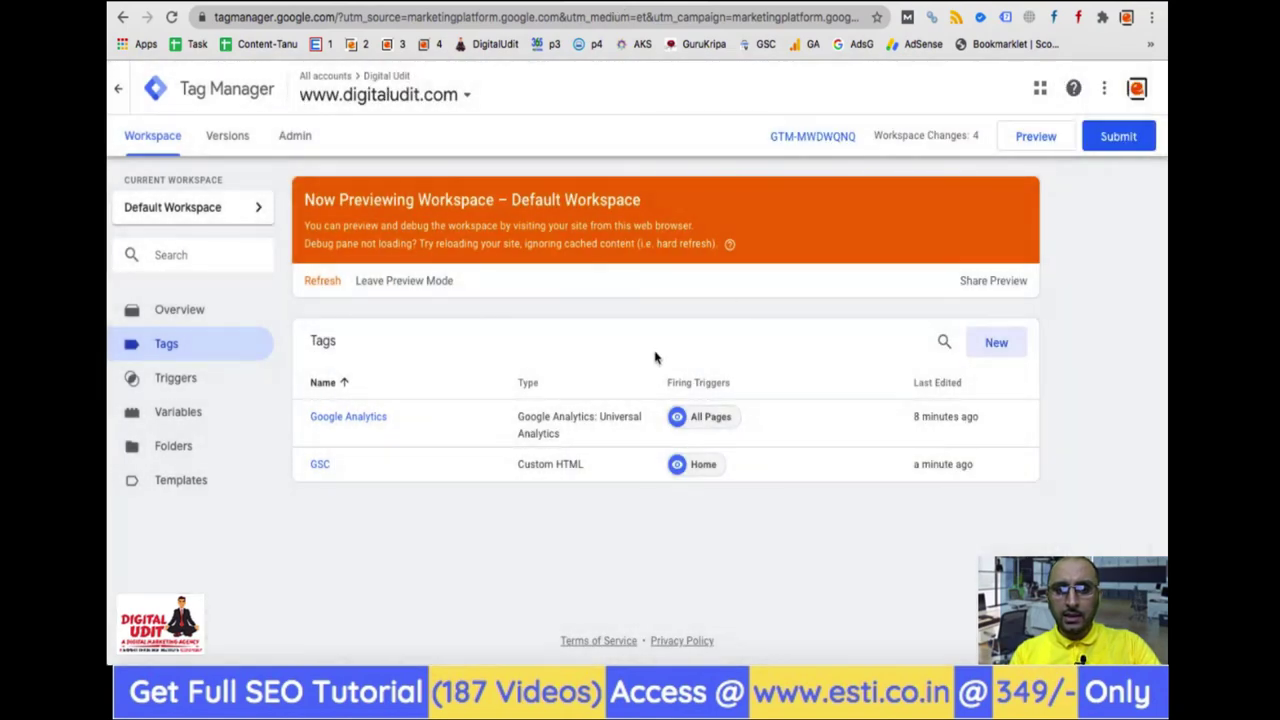
left_click(998, 344)
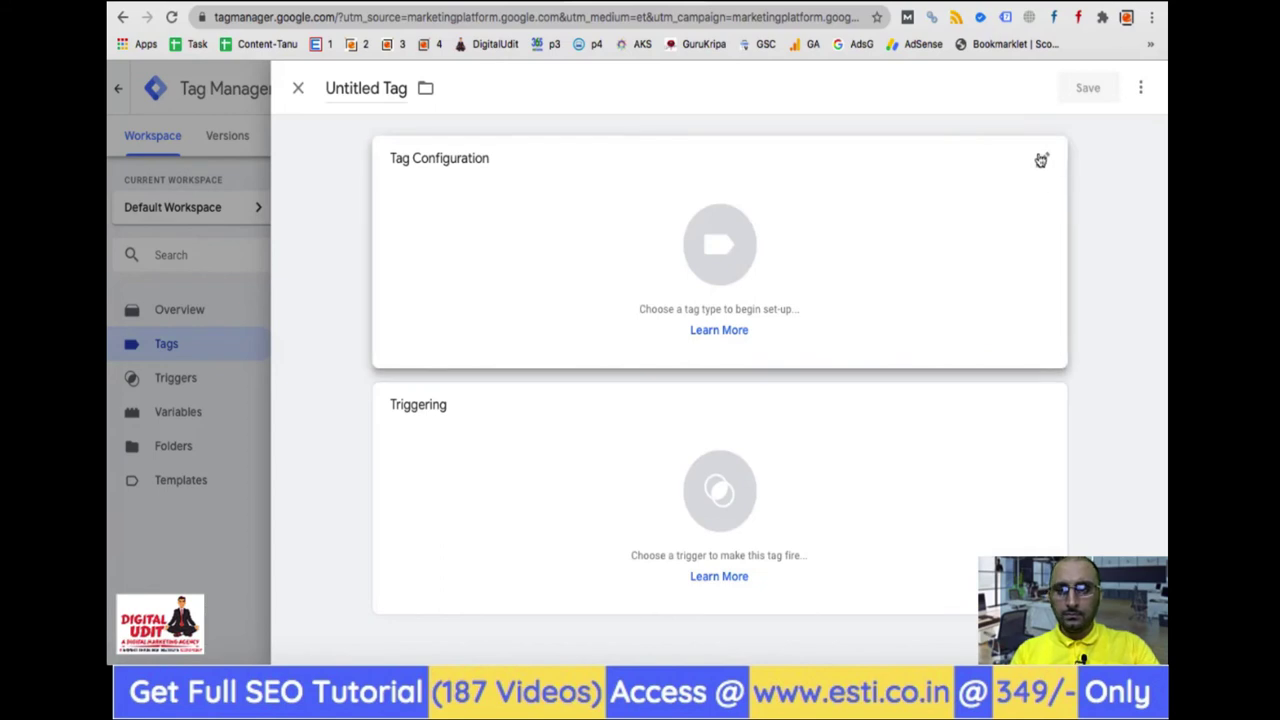
left_click(671, 158)
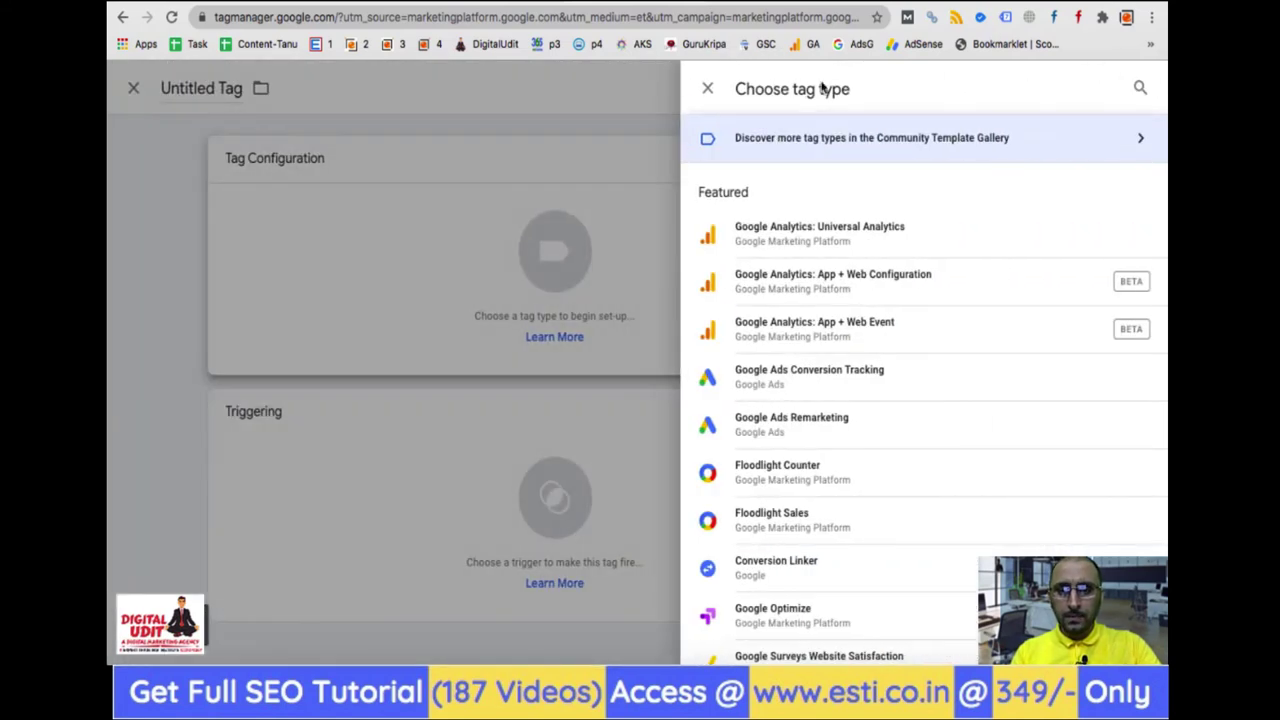
left_click(1140, 88)
type("conversion")
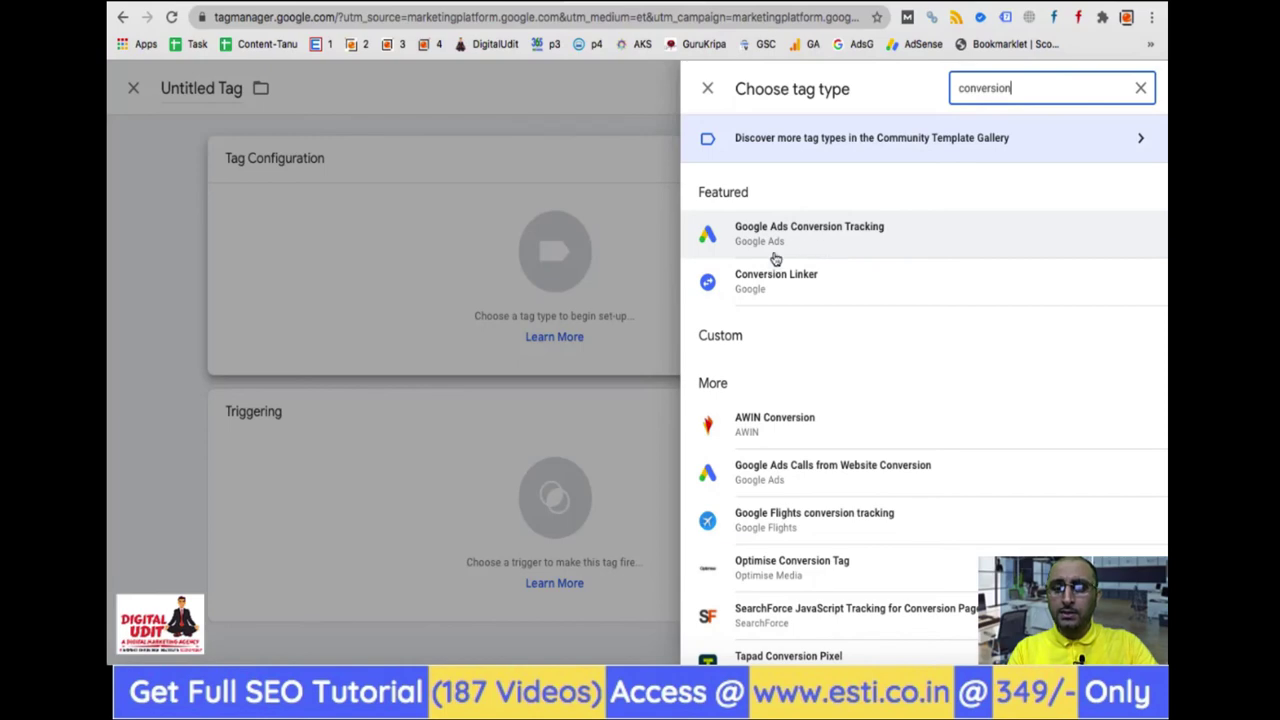
left_click(801, 236)
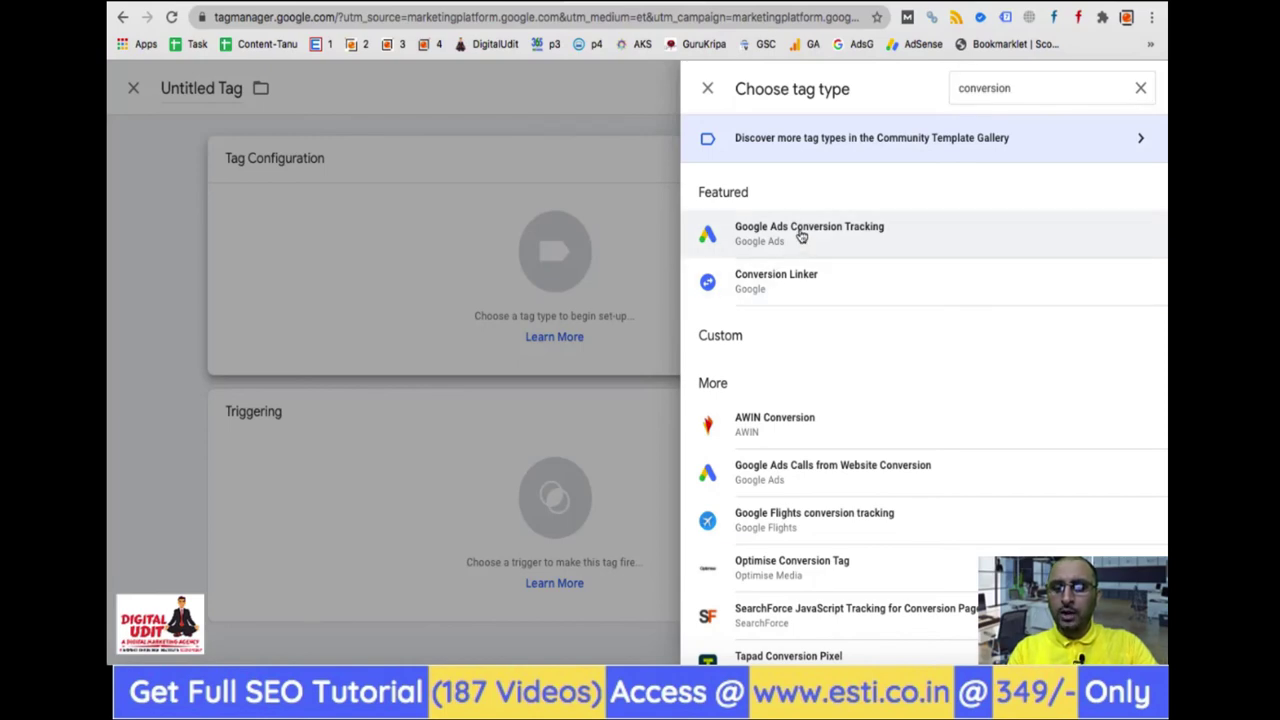
left_click(801, 236)
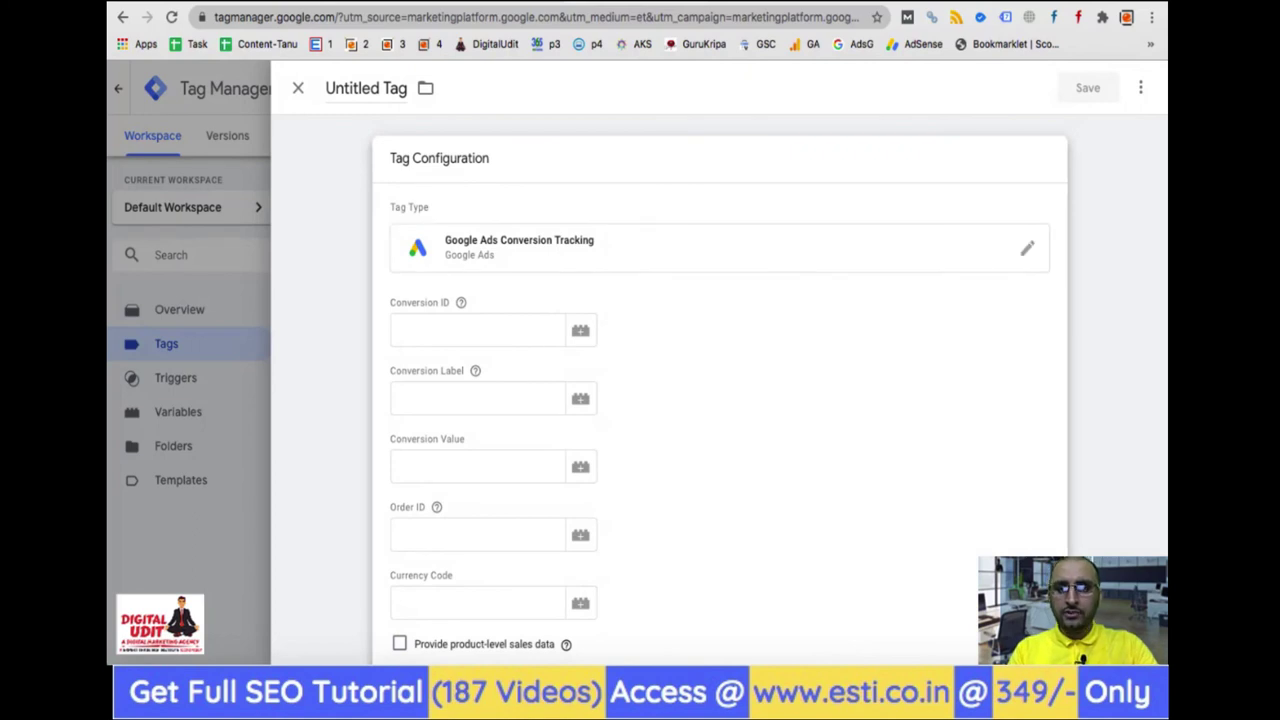
left_click(460, 302)
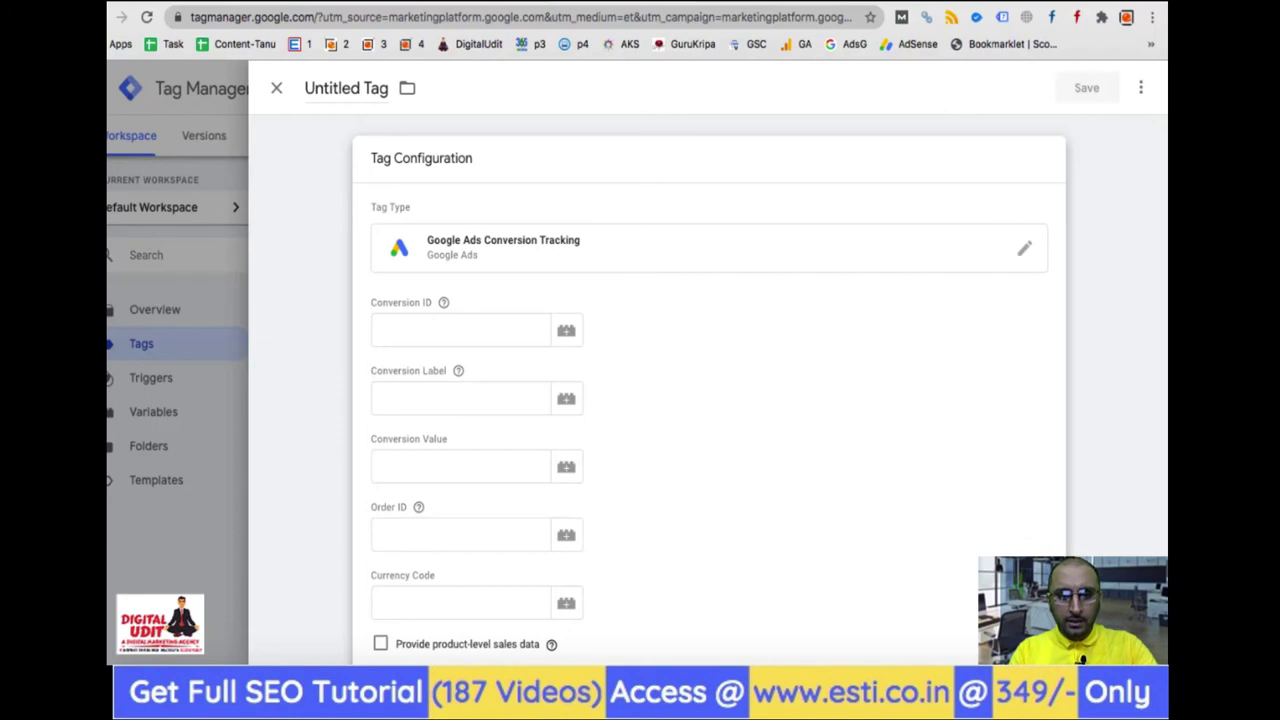
Begin a new Page View trigger for the conversion tag that fires on some page views where GA-ID equals a given value.
scroll(641, 524, "down", 5)
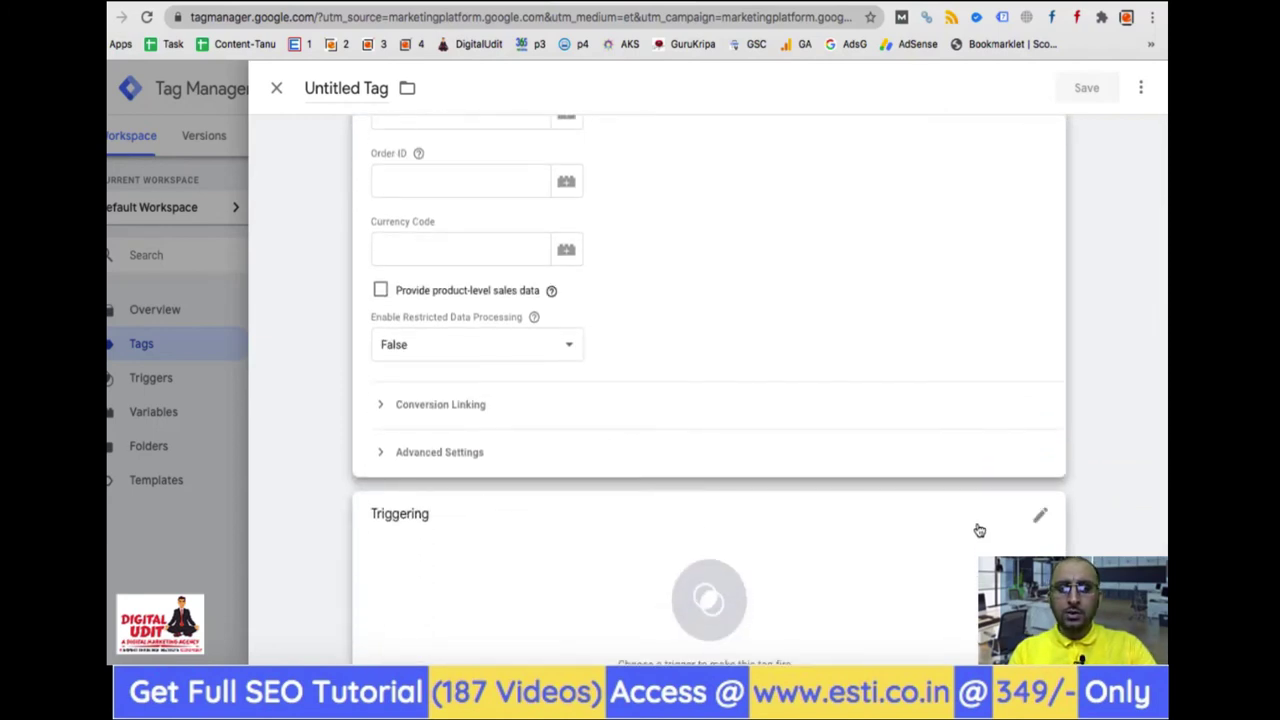
left_click(1041, 515)
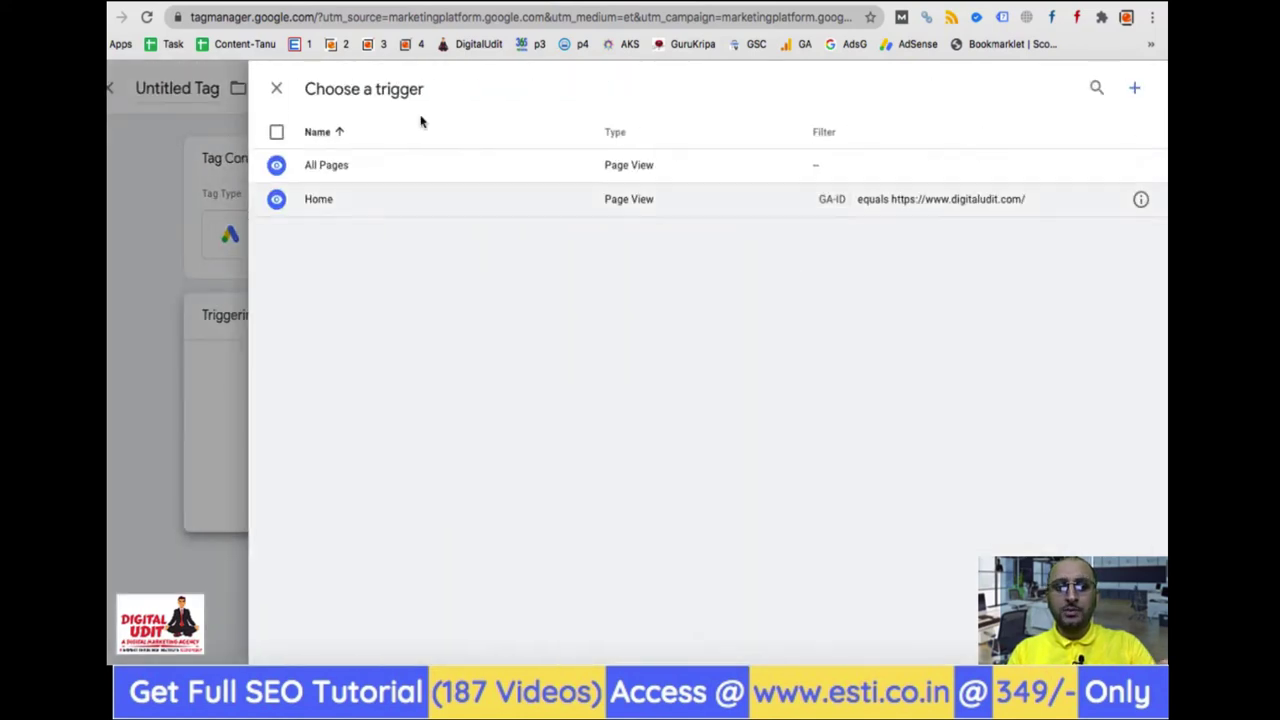
left_click(1134, 88)
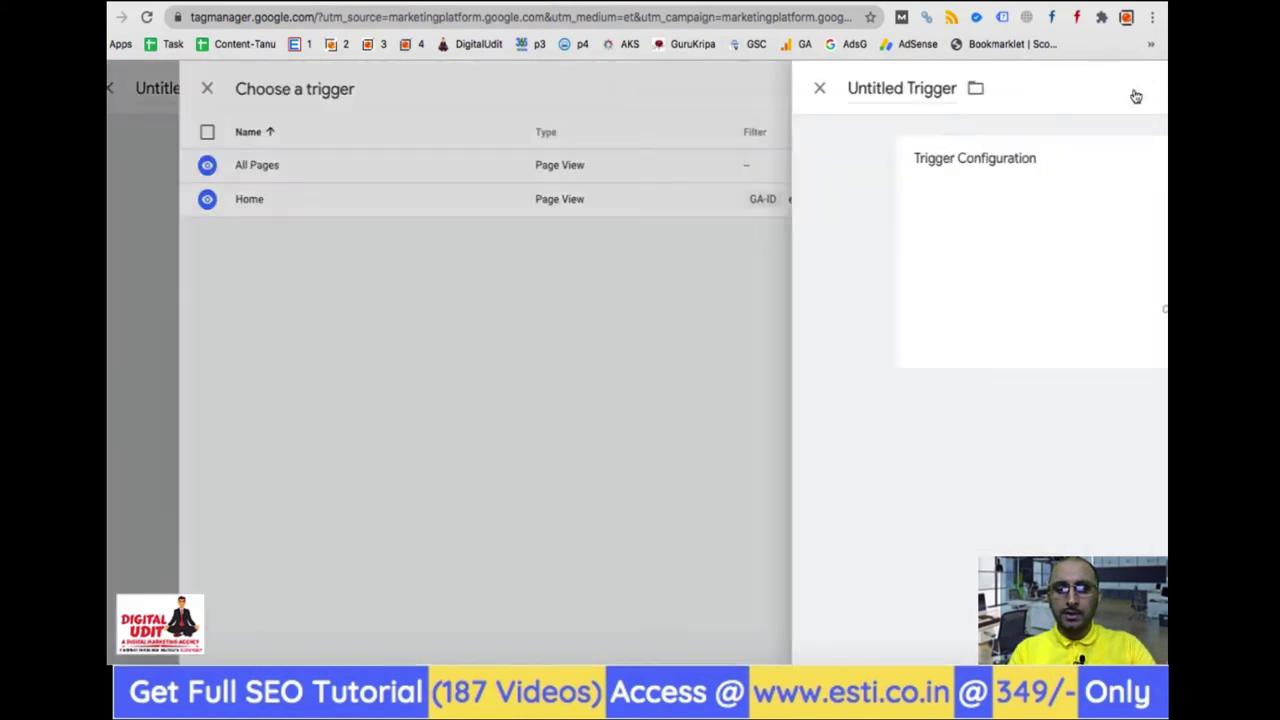
left_click(1040, 178)
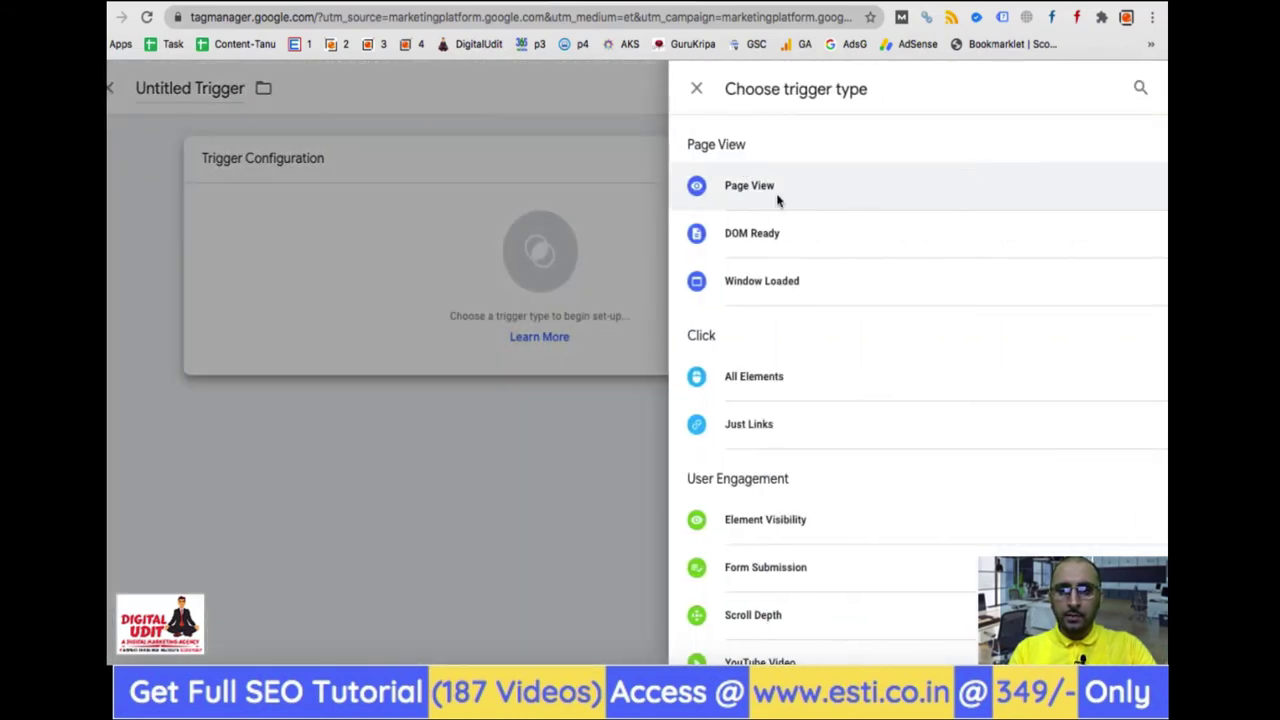
left_click(777, 198)
left_click(491, 330)
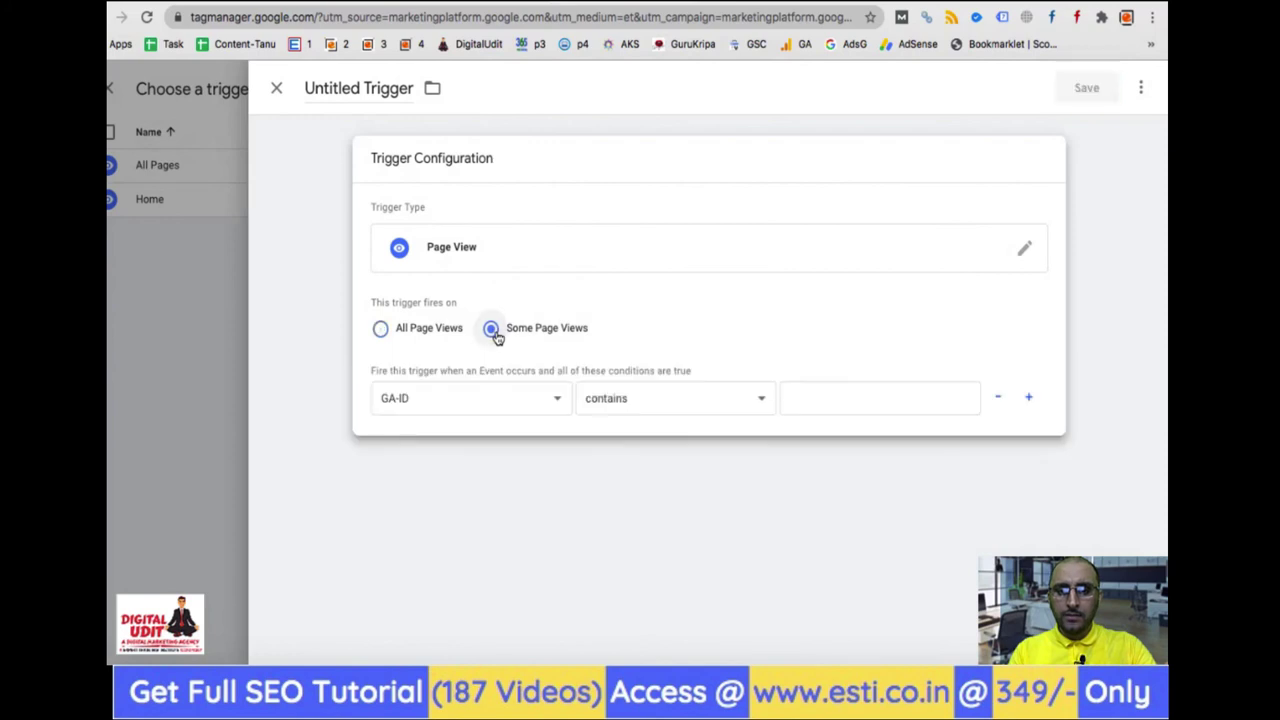
left_click(608, 400)
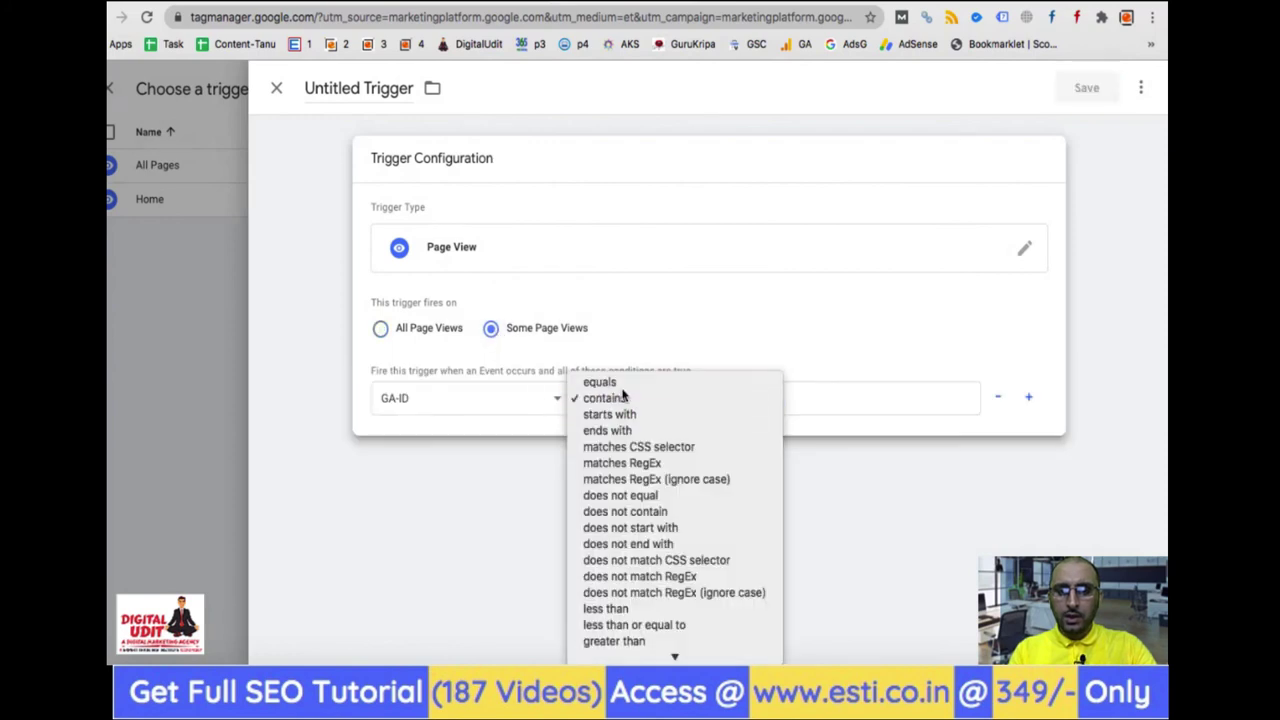
left_click(600, 382)
left_click(808, 396)
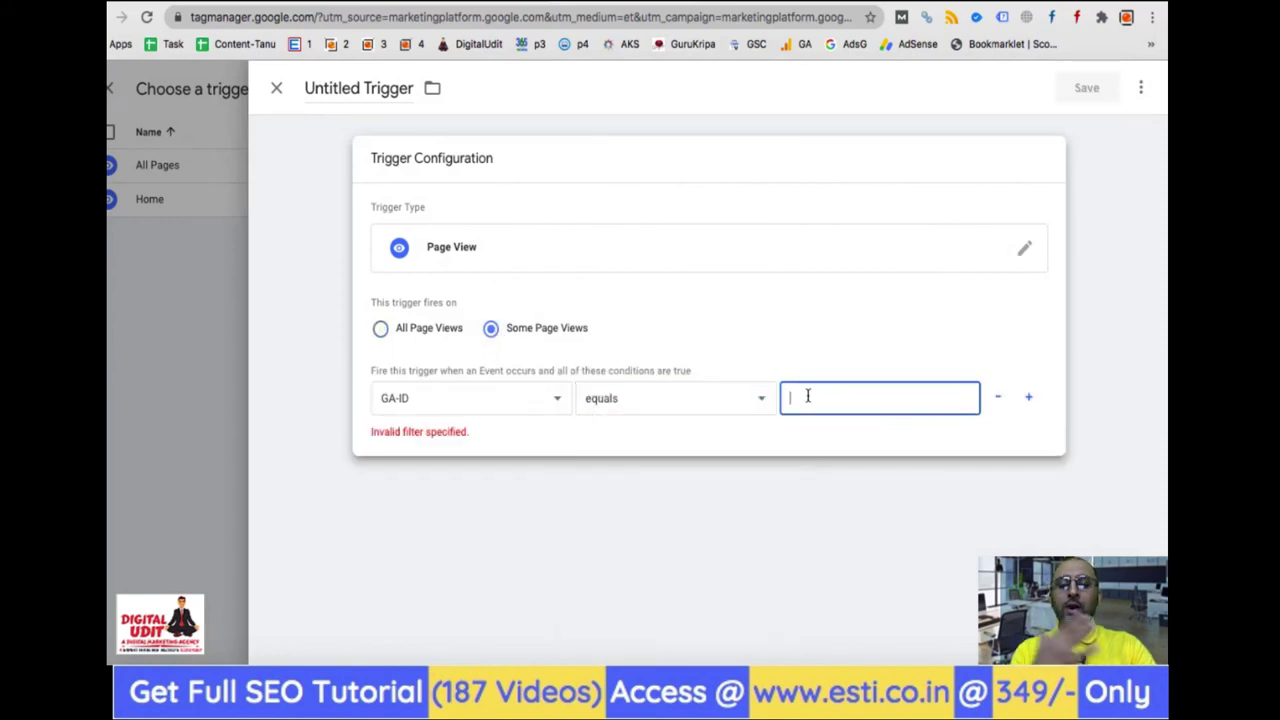
Discard the unfinished page view trigger and close the untitled conversion tracking tag without saving.
left_click(277, 89)
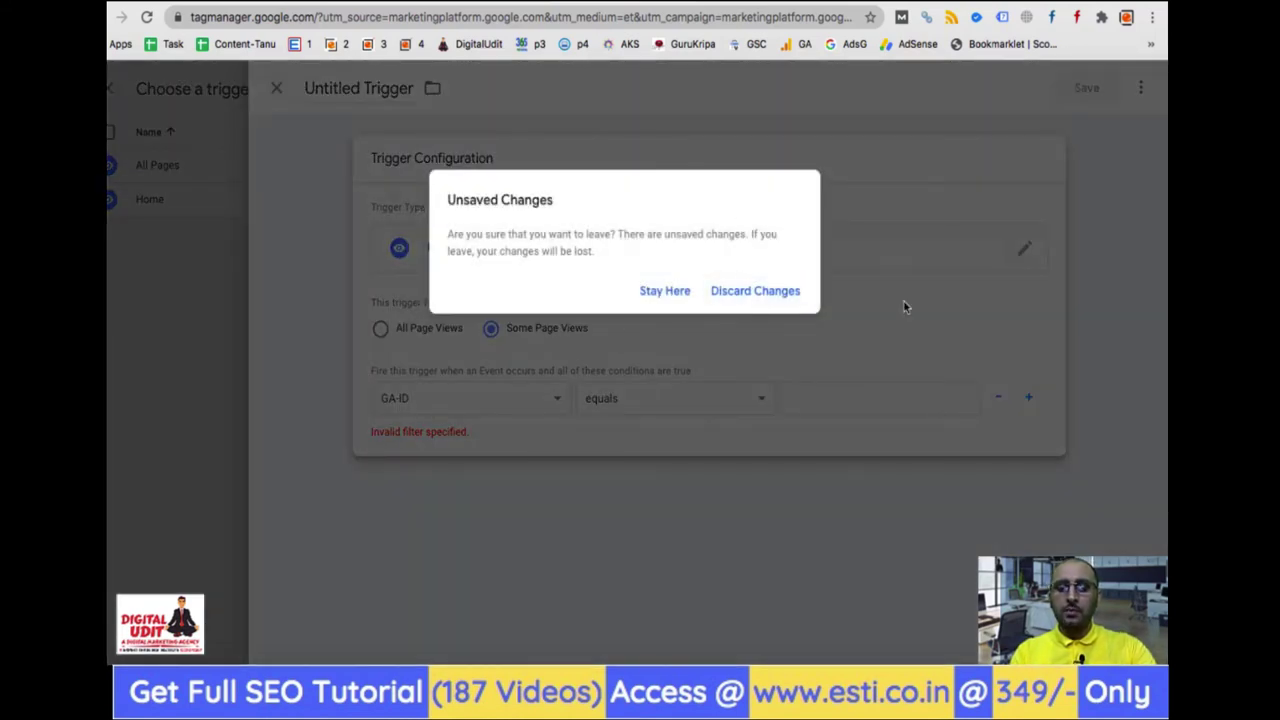
left_click(737, 291)
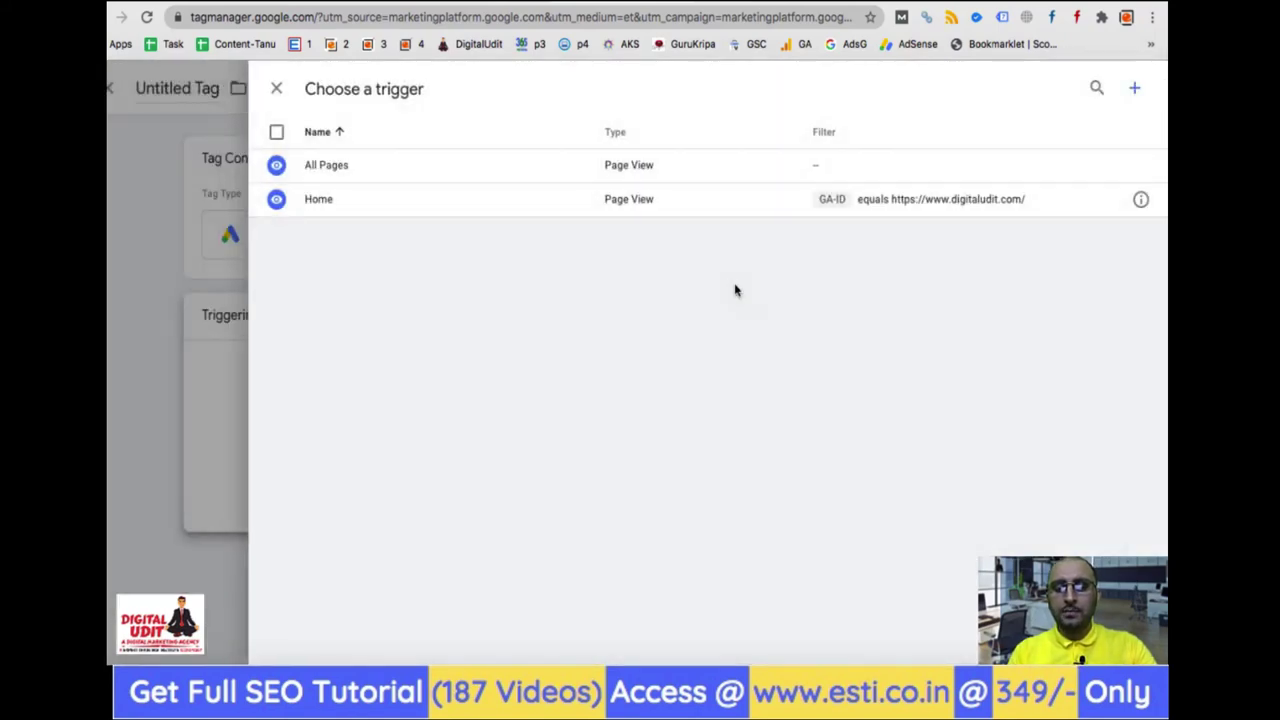
left_click(277, 89)
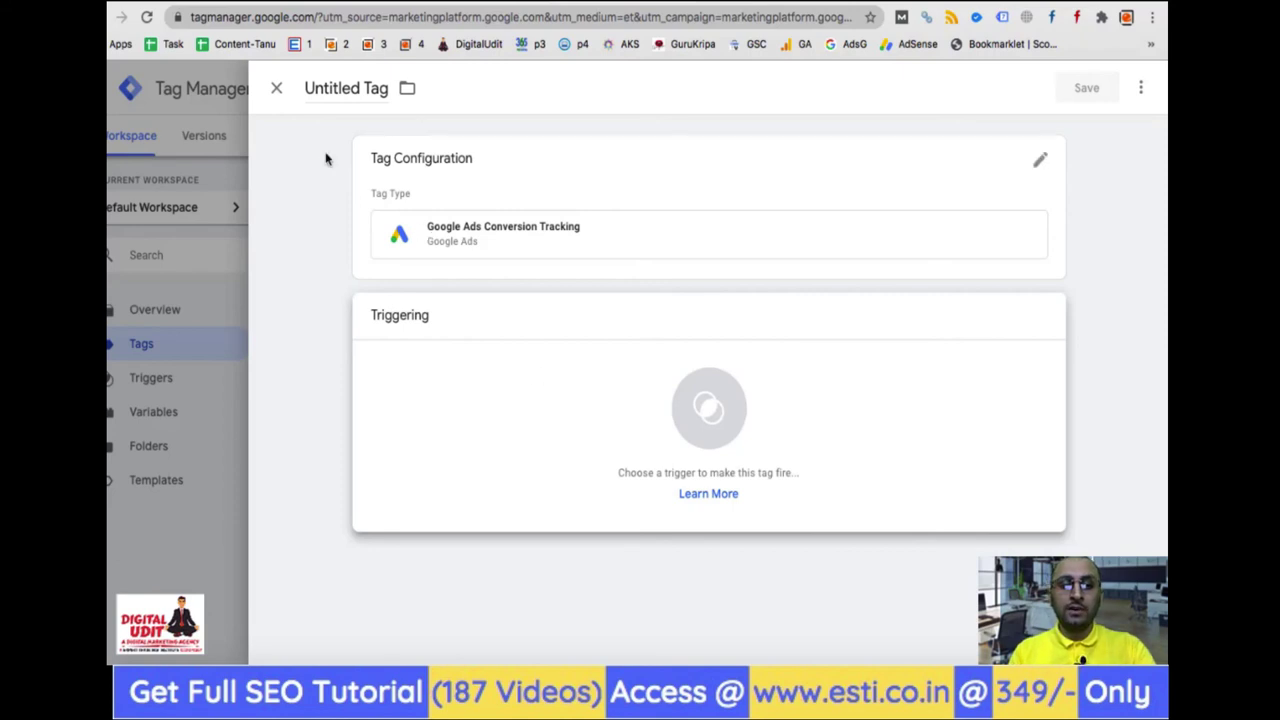
left_click(276, 88)
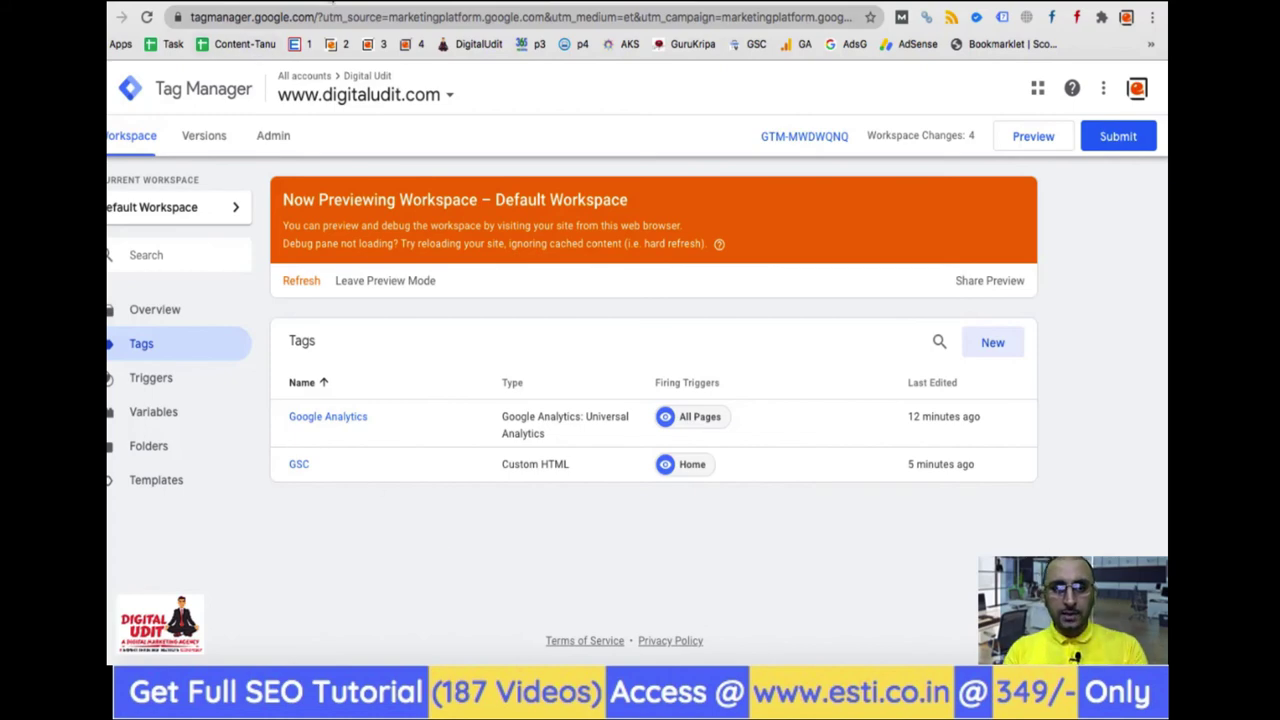
Glance at the digitaludit.com preview page and return to the Tag Manager tag list.
key("ctrl+Tab")
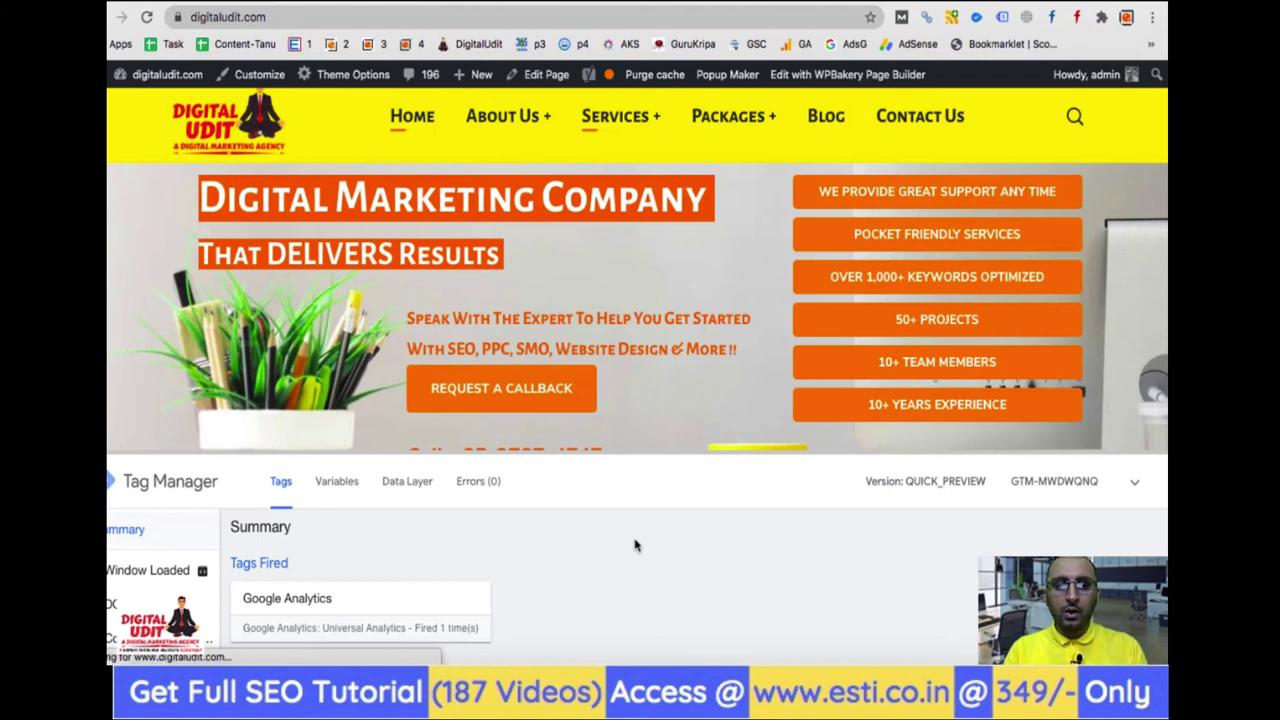
key("ctrl+shift+Tab")
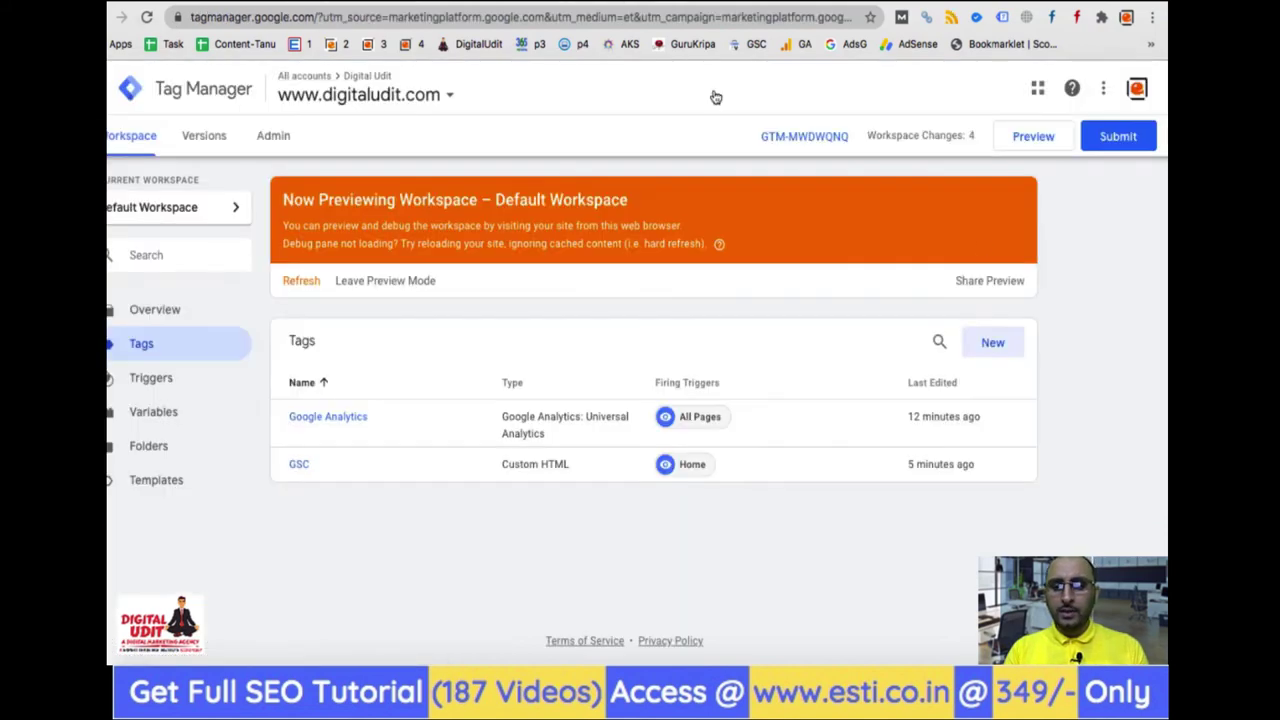
Start a new tag and look through the available tag types, from the featured and custom ones to the third-party vendor tags.
left_click(999, 355)
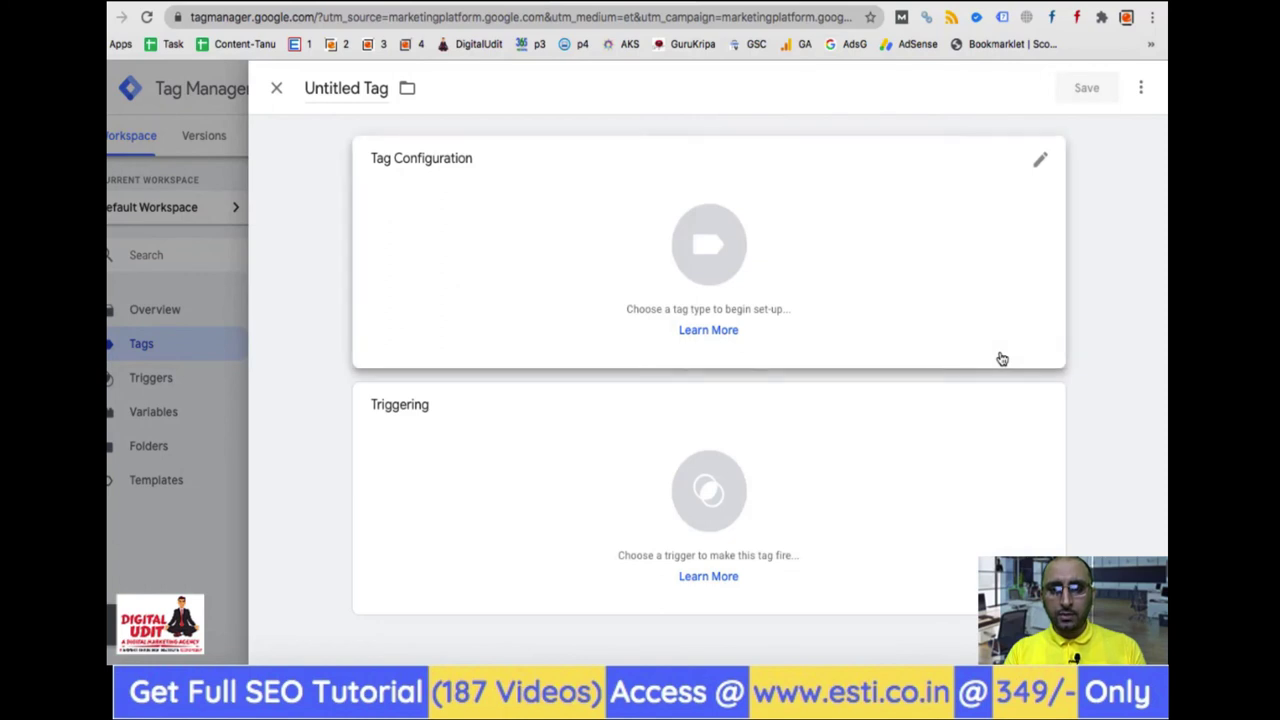
left_click(1042, 161)
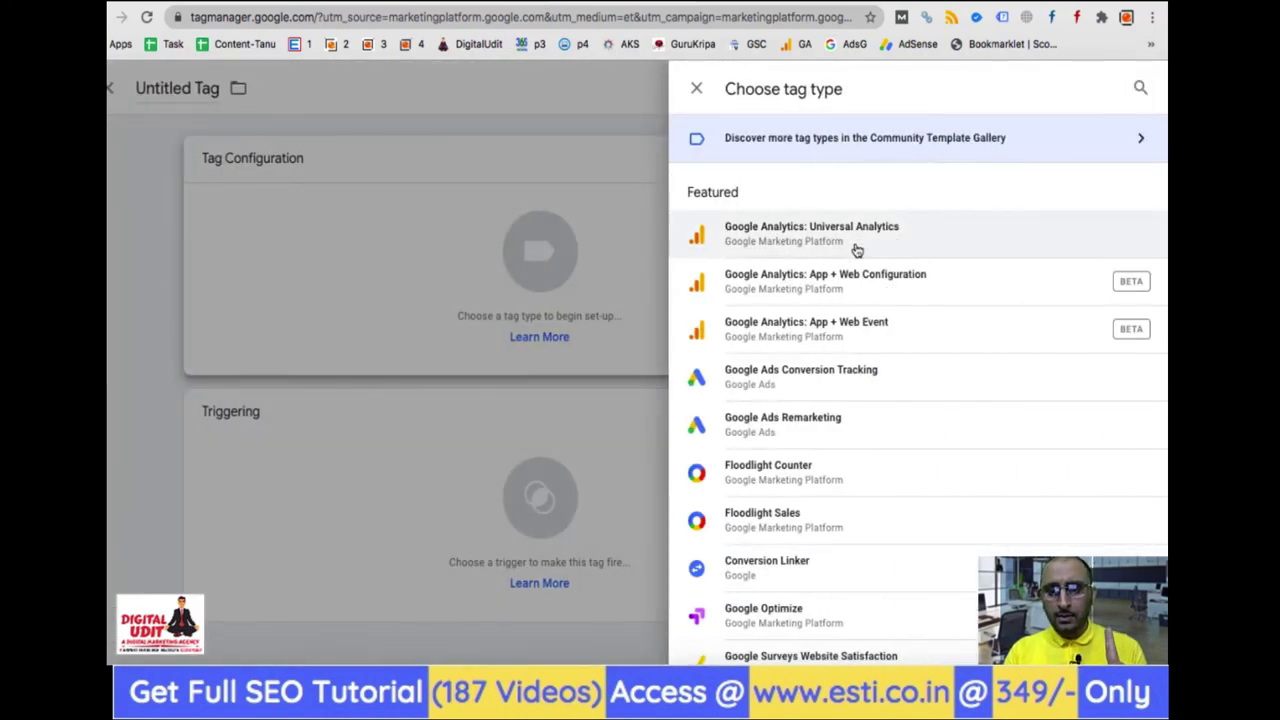
scroll(857, 250, "down", 5)
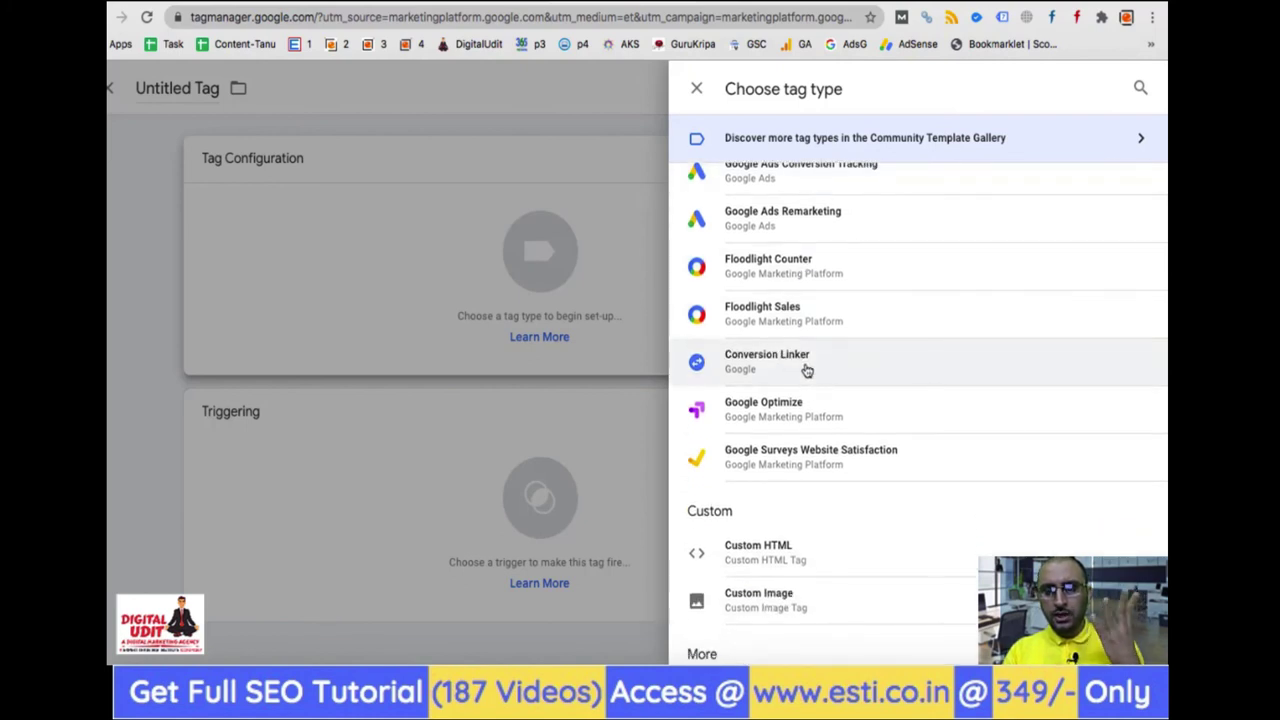
scroll(807, 370, "down", 6)
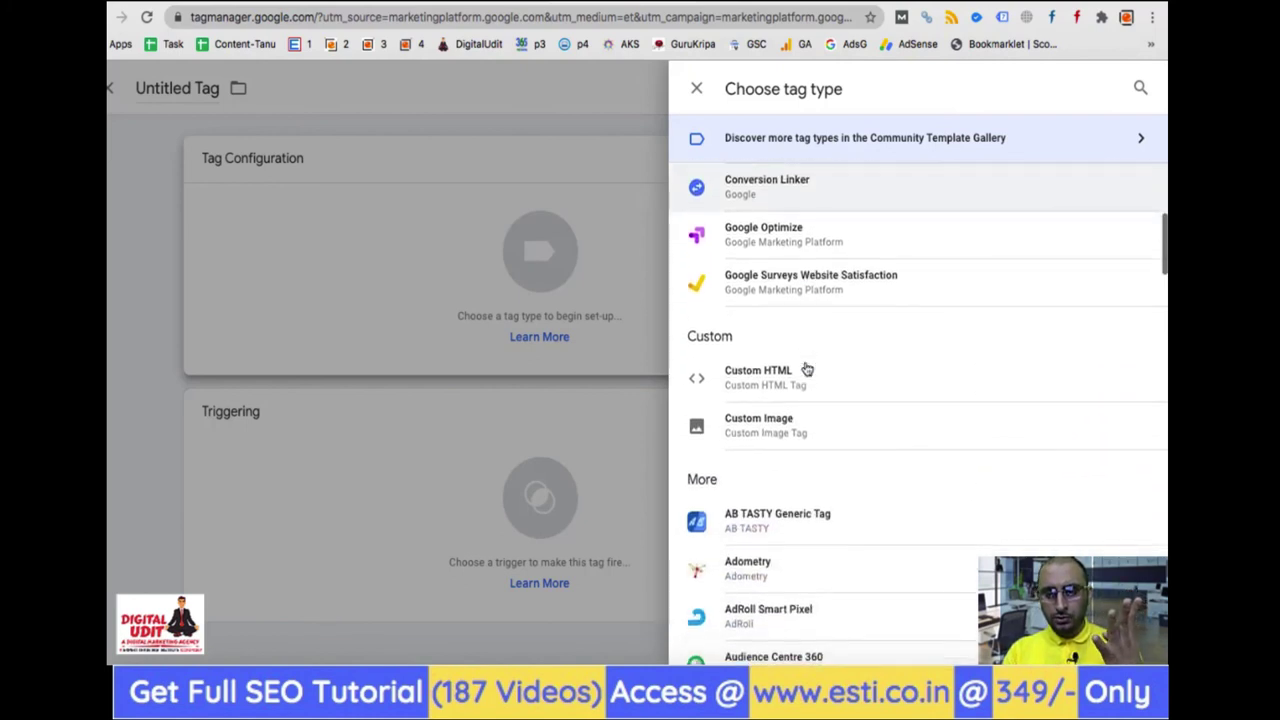
scroll(807, 370, "down", 2)
scroll(807, 370, "down", 3)
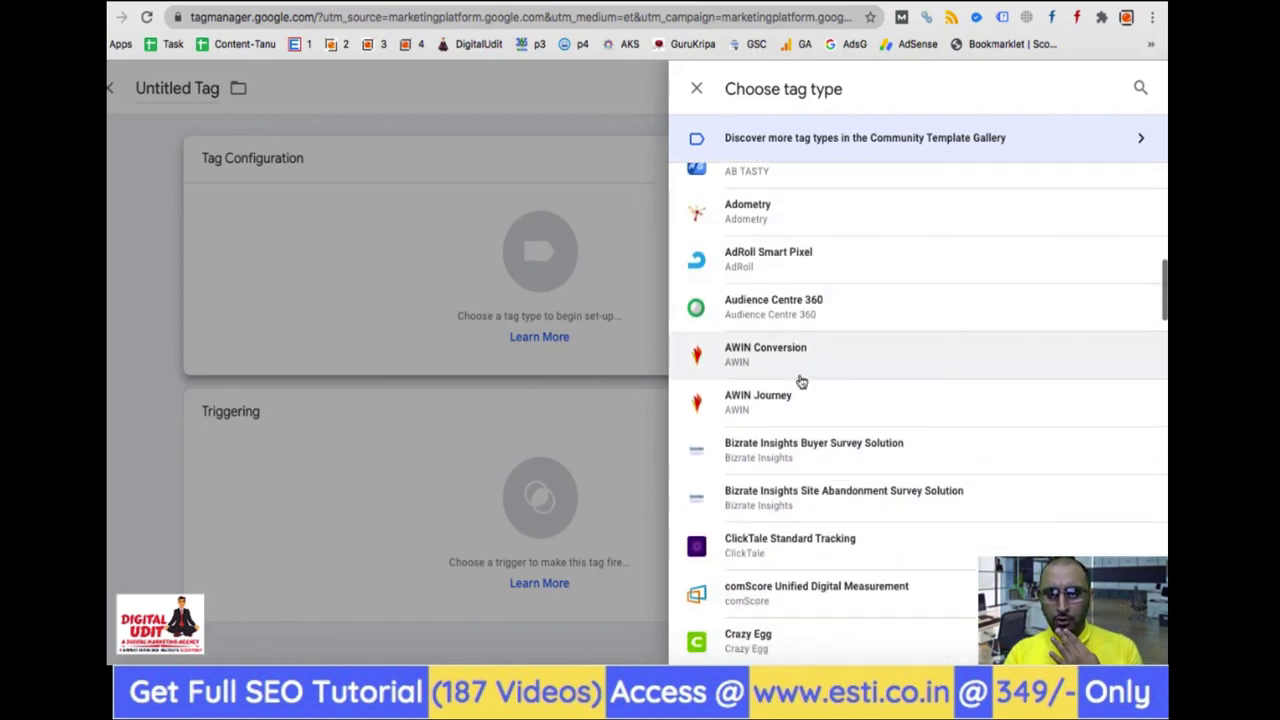
scroll(801, 381, "down", 5)
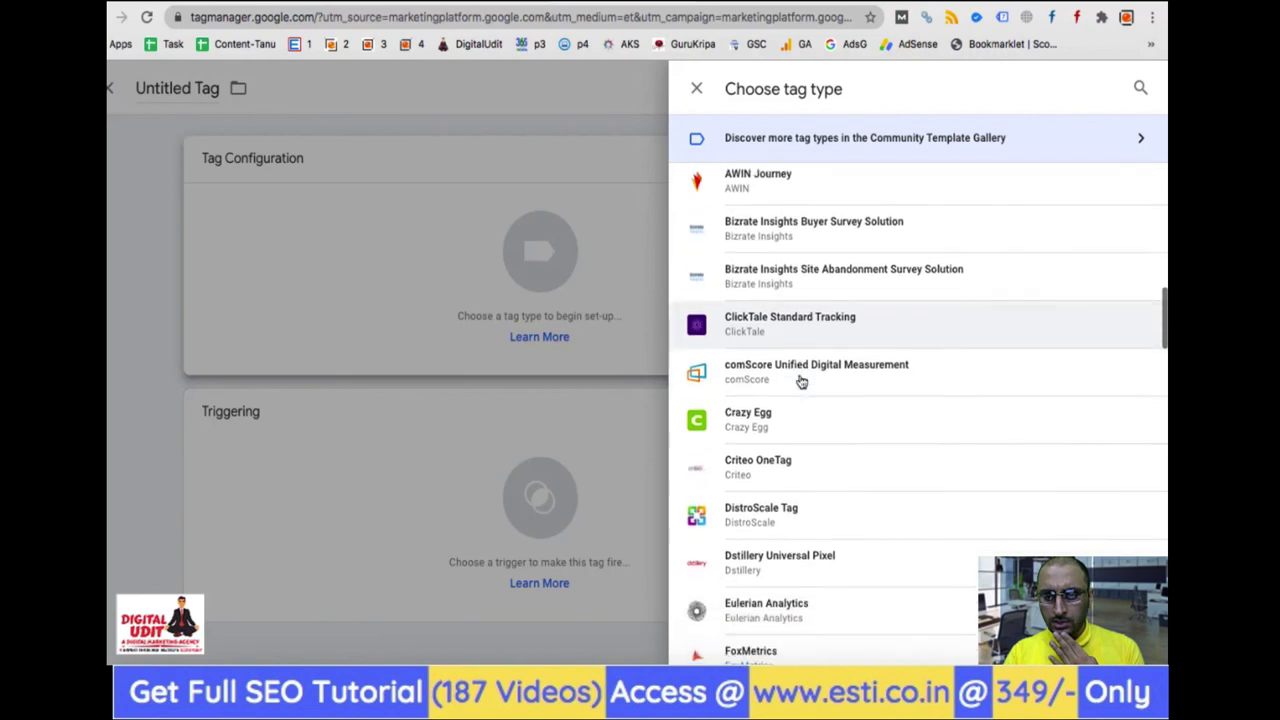
scroll(801, 381, "down", 2)
scroll(800, 392, "down", 4)
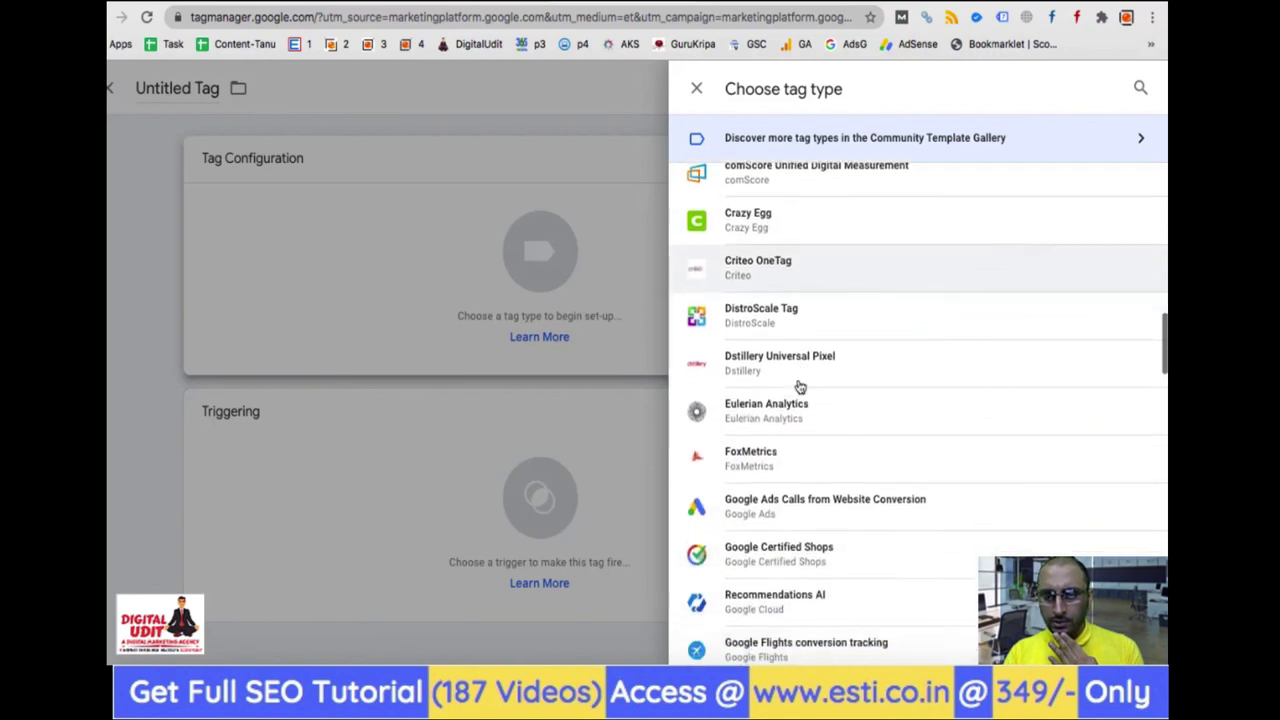
scroll(800, 390, "down", 2)
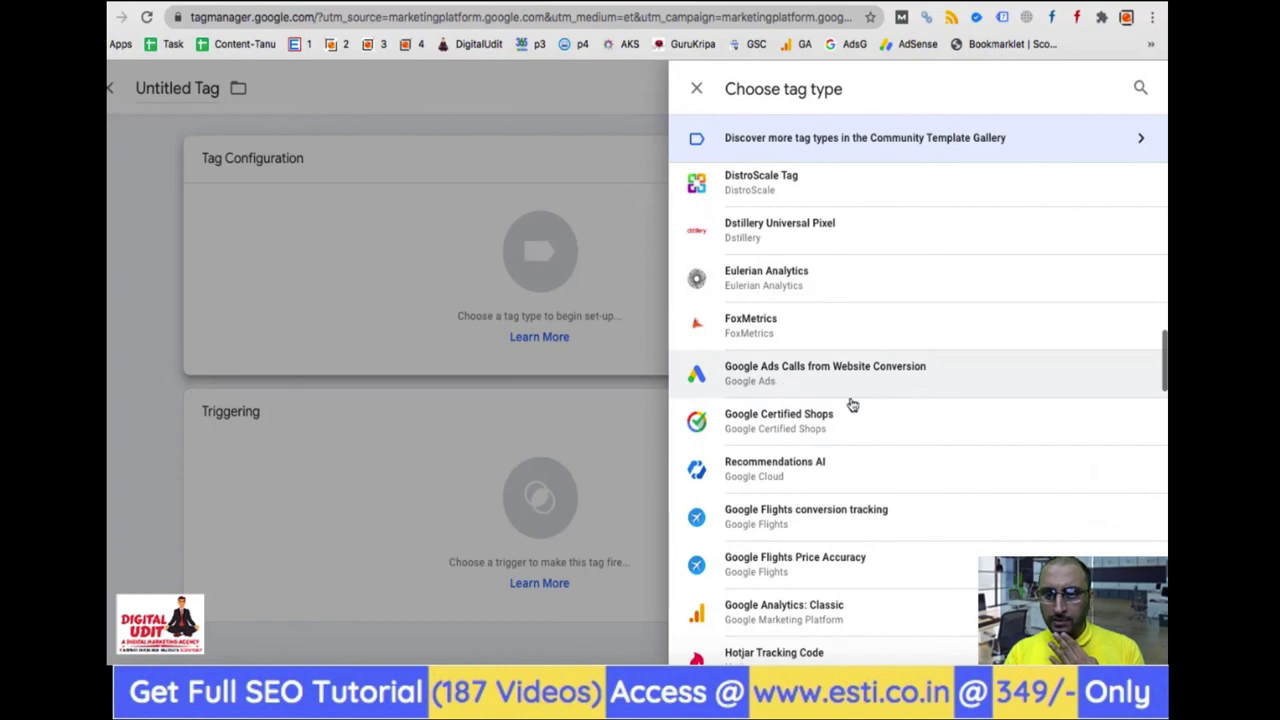
scroll(799, 465, "down", 3)
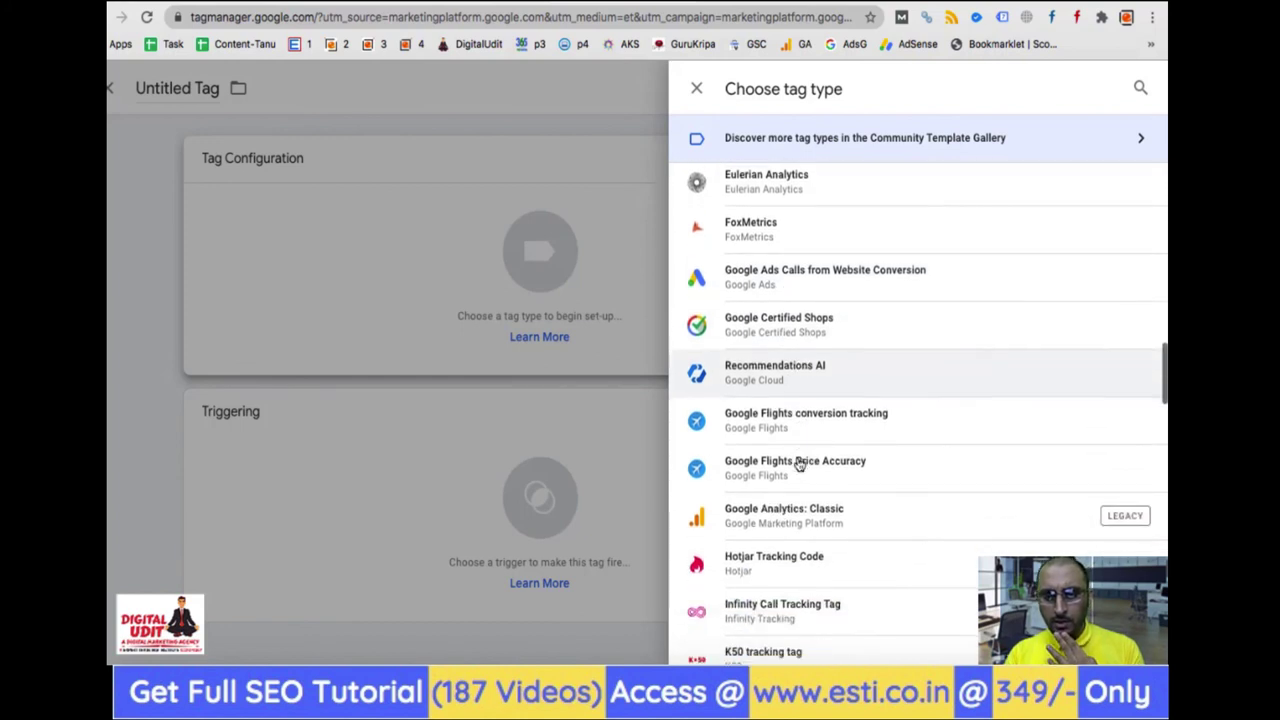
scroll(799, 465, "down", 5)
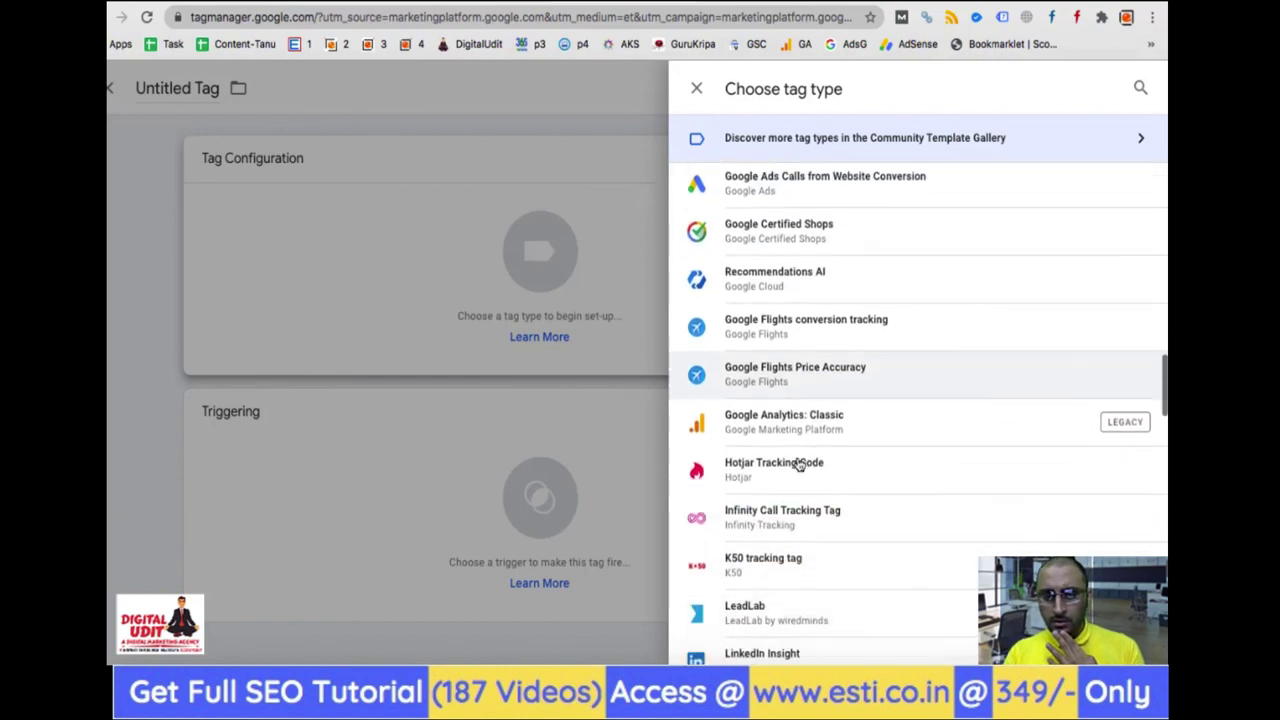
scroll(795, 463, "down", 2)
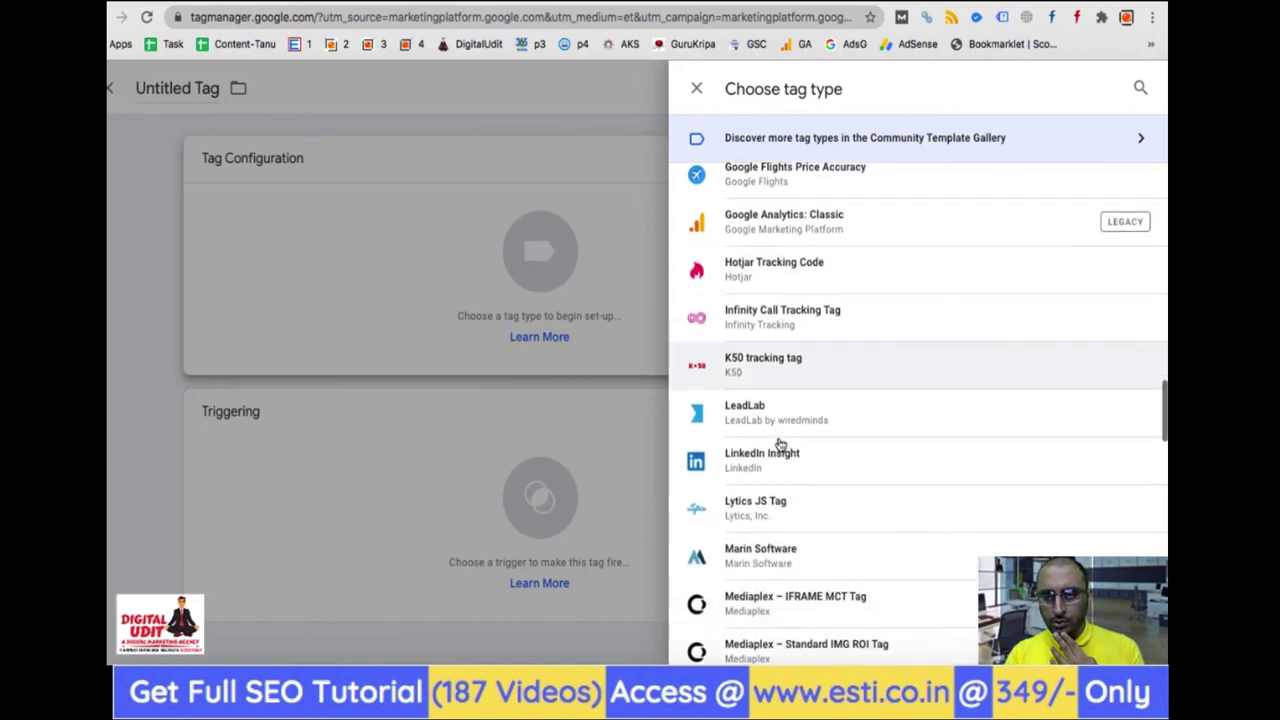
scroll(780, 444, "down", 2)
scroll(780, 444, "down", 2)
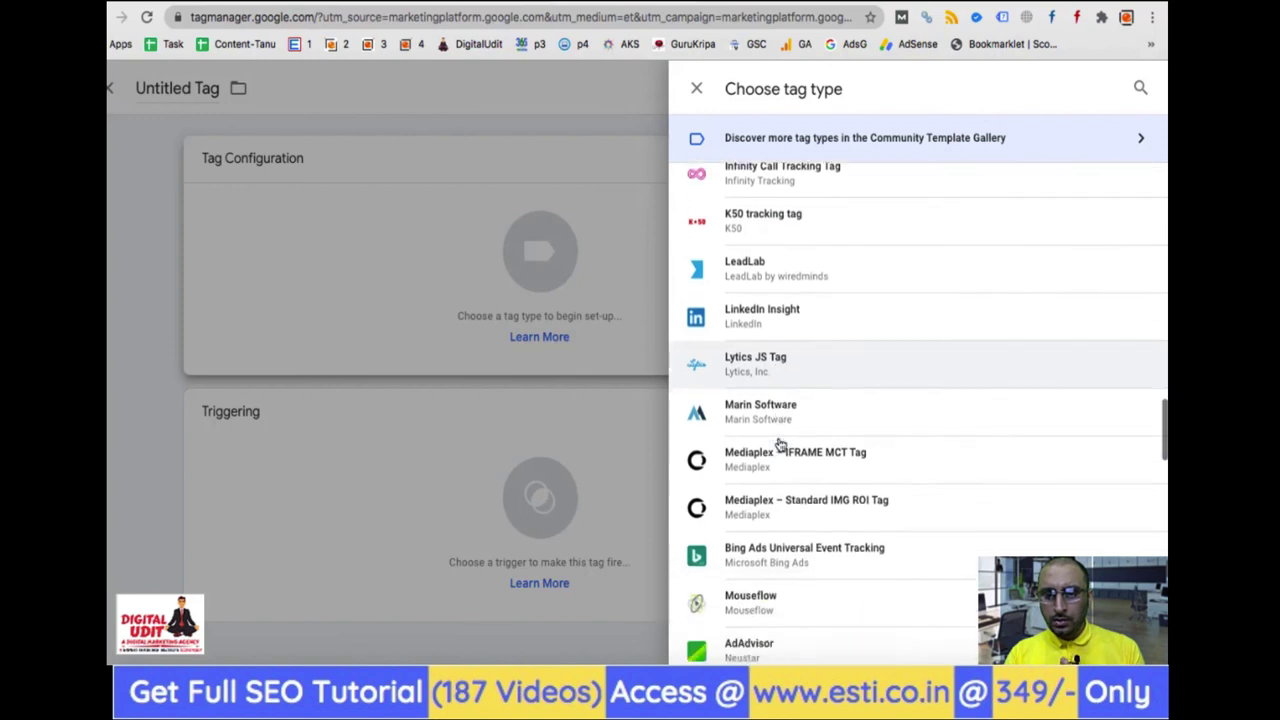
scroll(780, 444, "down", 2)
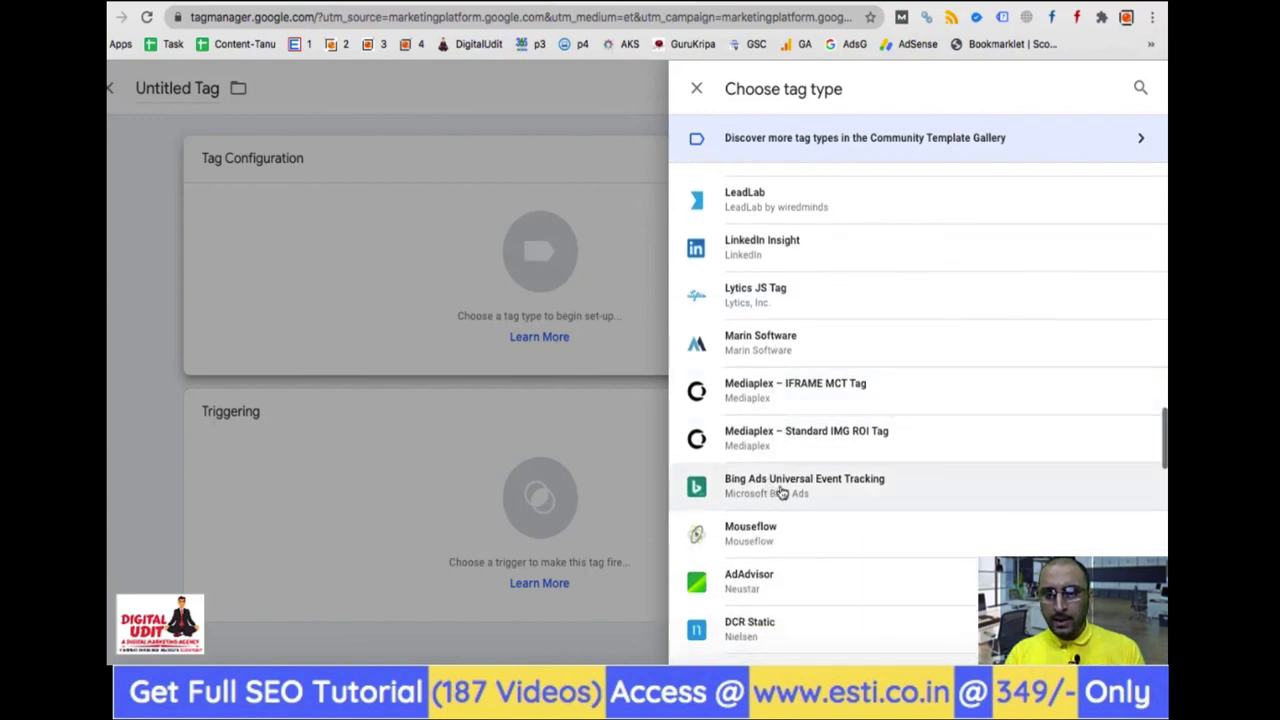
scroll(816, 497, "down", 3)
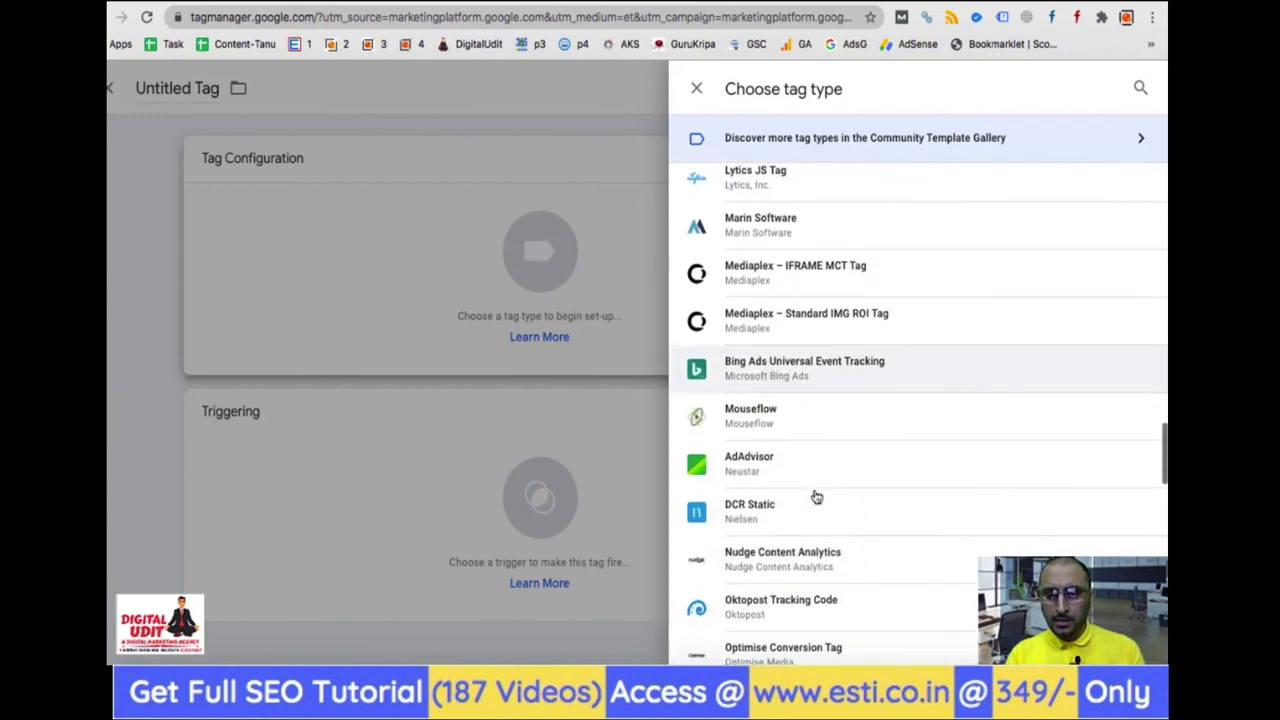
scroll(816, 497, "down", 5)
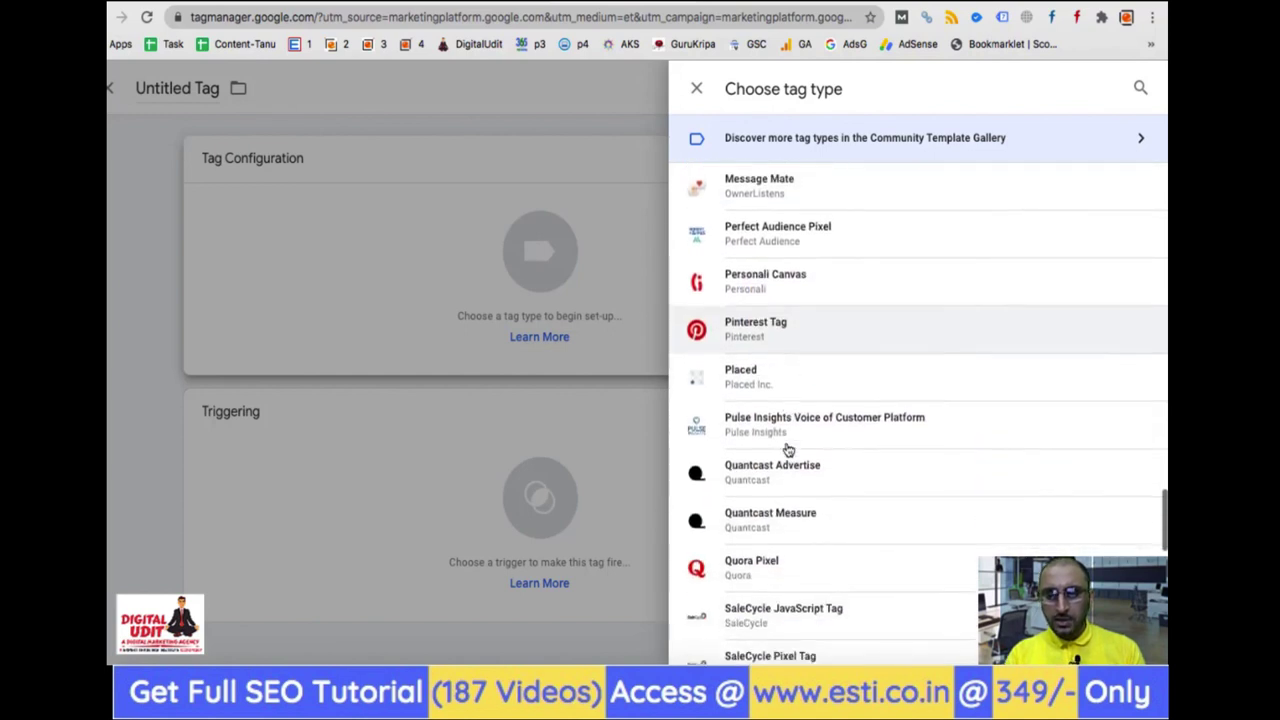
scroll(788, 450, "down", 1)
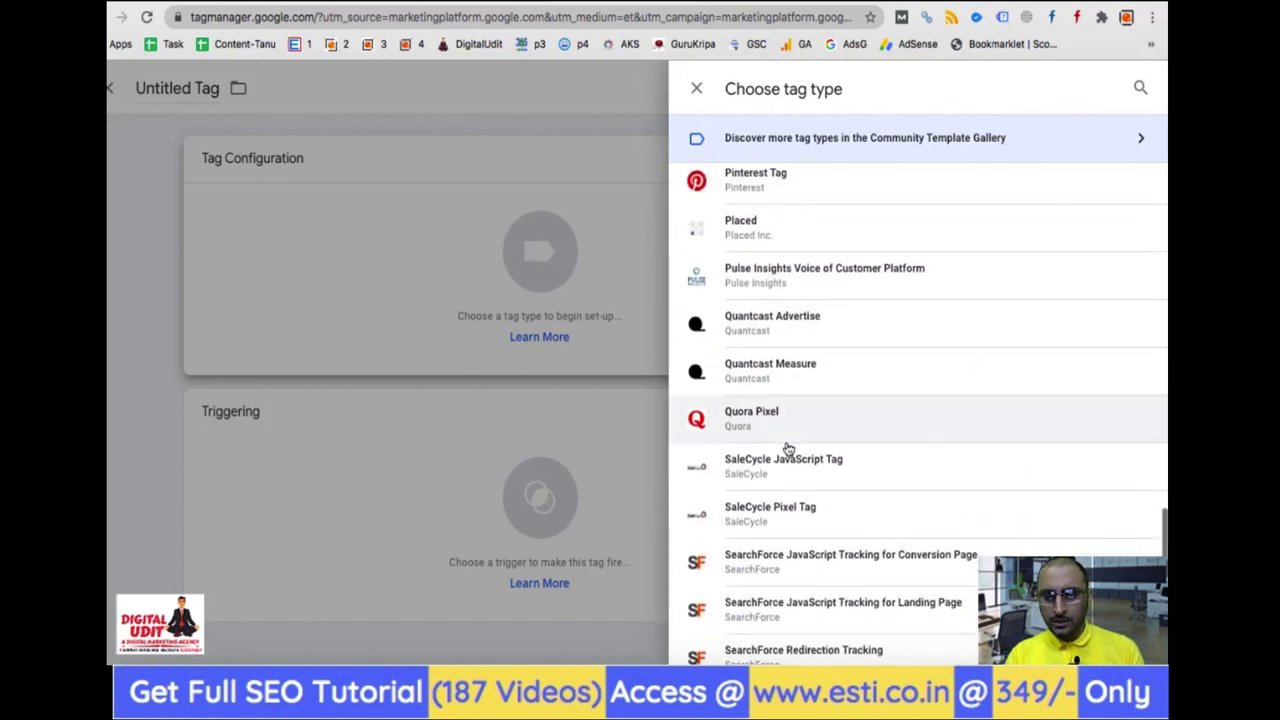